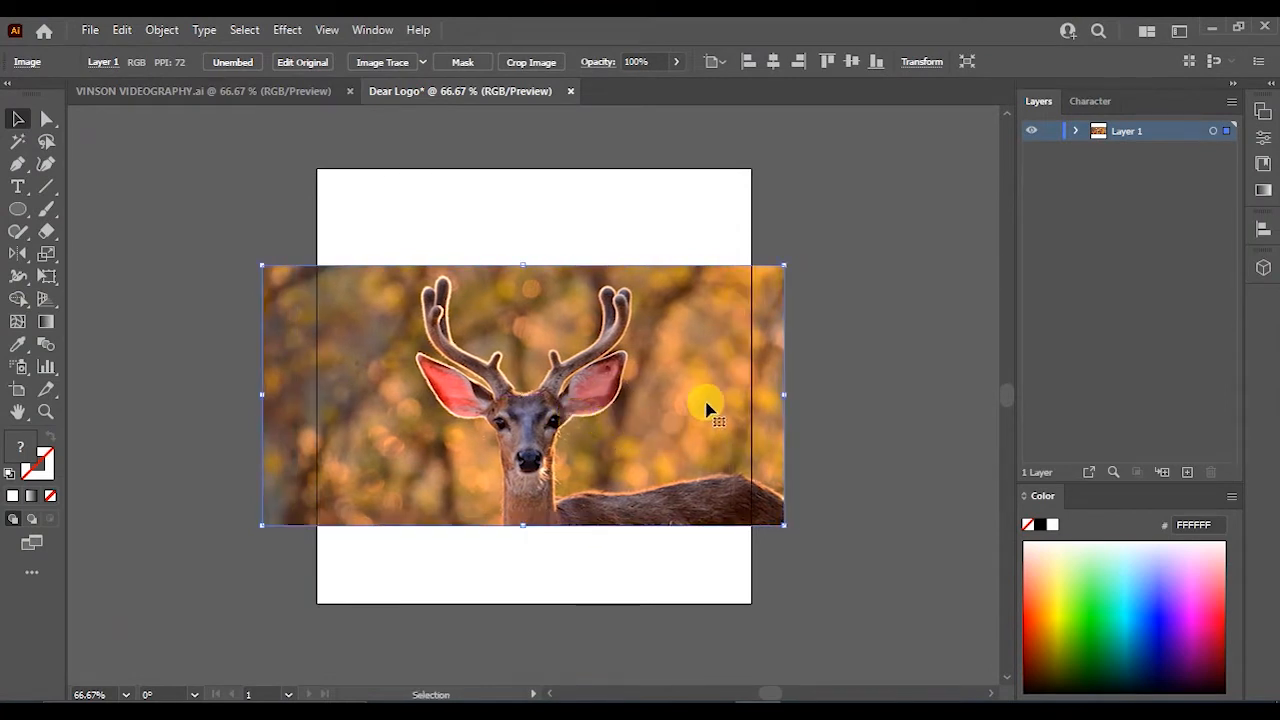
- Trim the deer photo's right edge to the artboard edge and lock the image layer
left_click_drag(783, 395, 752, 397)
key("ctrl+1")
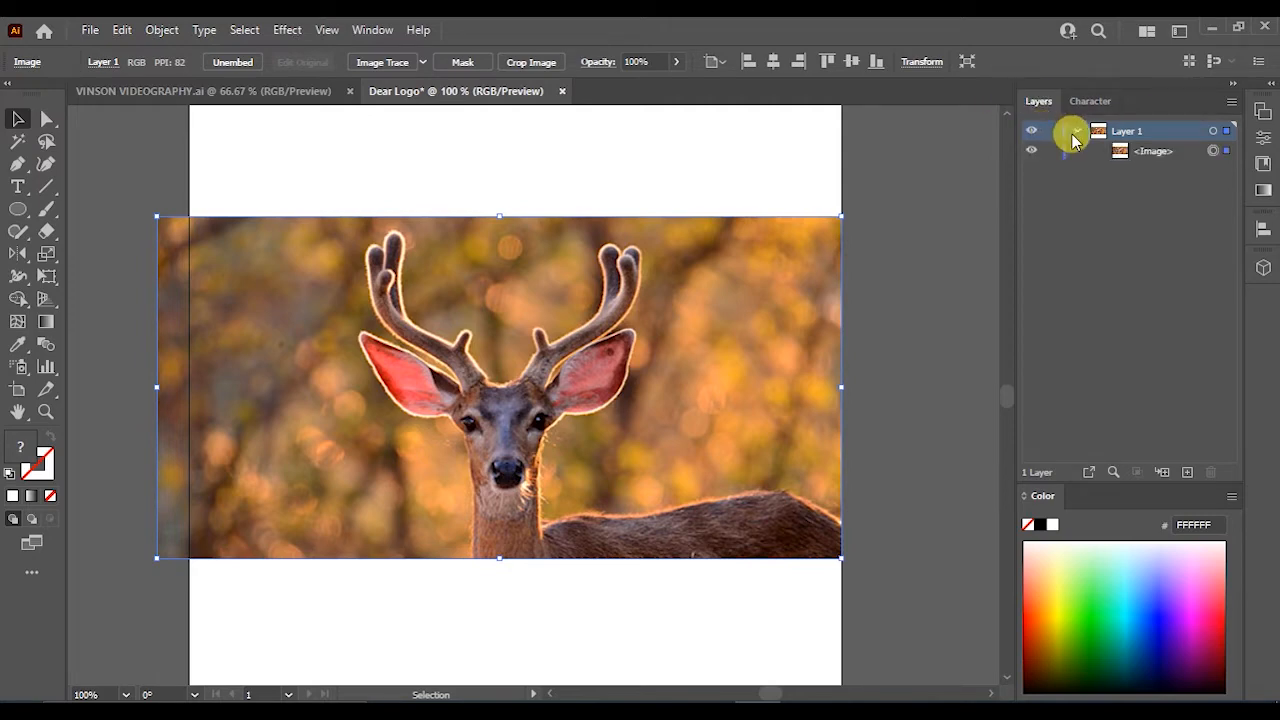
left_click(1052, 153)
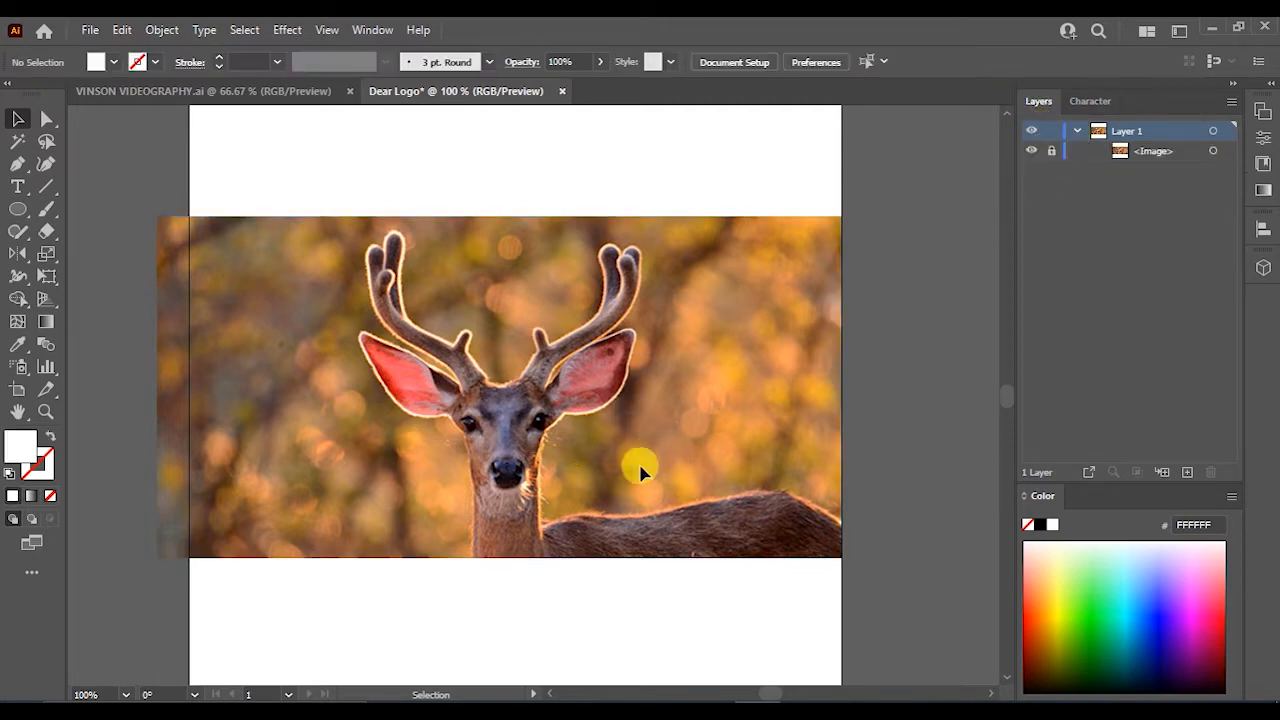
- Draw a vertical line down the centre of the deer's face and give it a white stroke with no fill
left_click(46, 186)
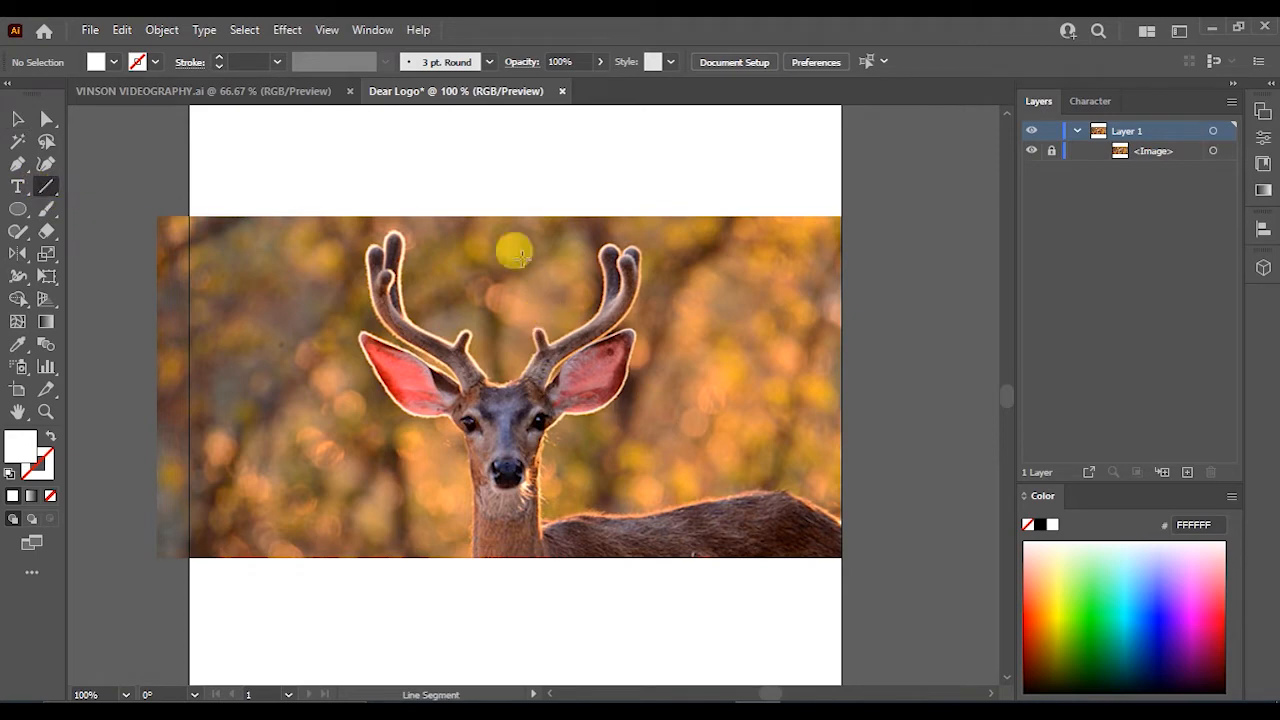
left_click_drag(503, 201, 504, 591)
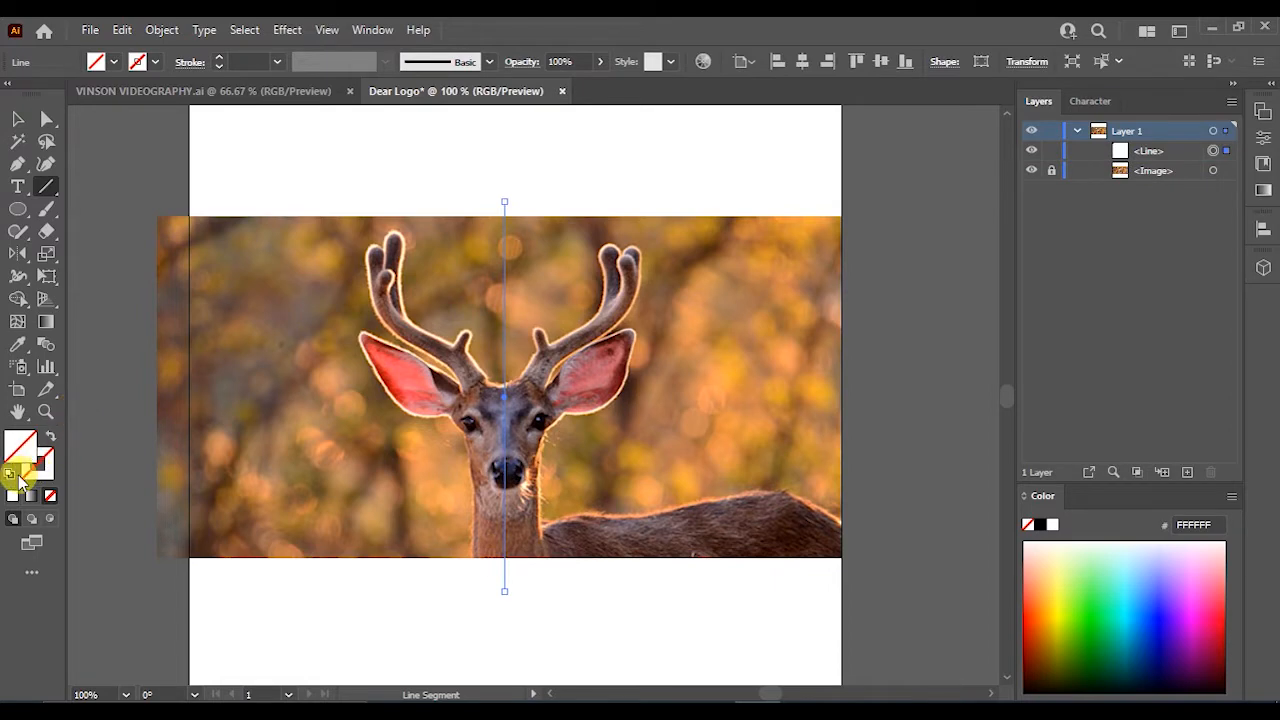
left_click(10, 473)
left_click(50, 436)
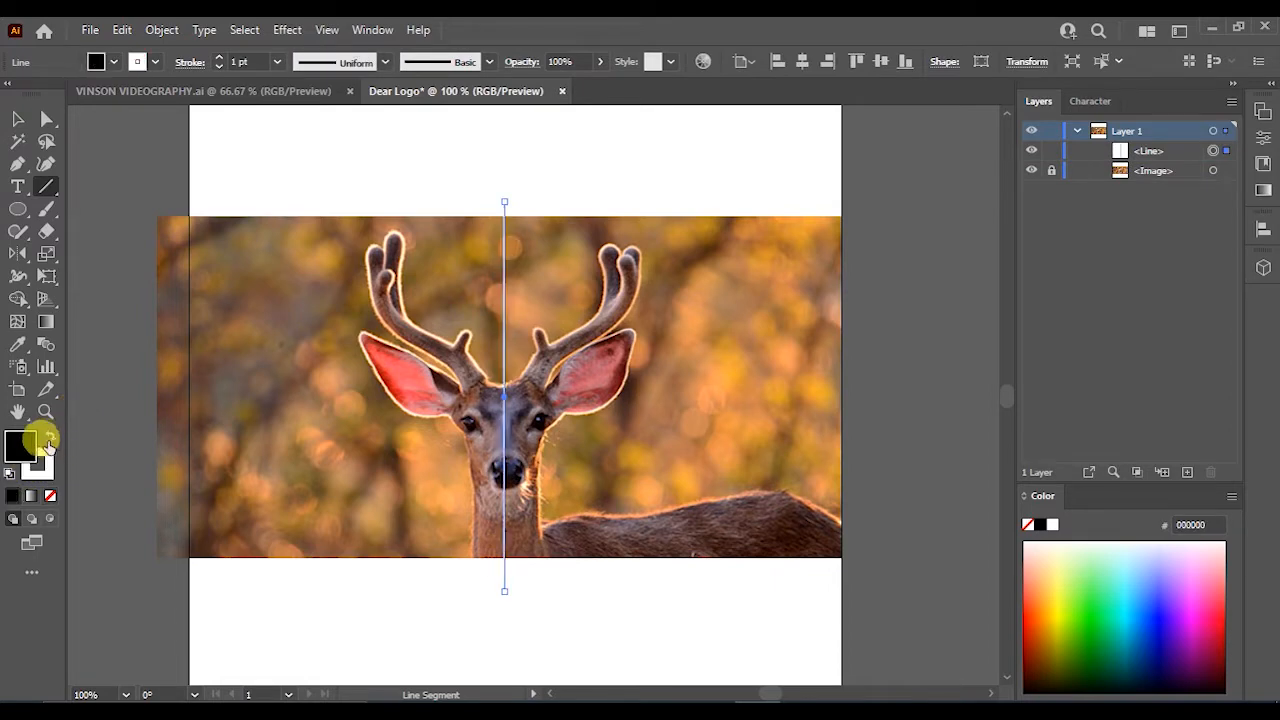
left_click(48, 494)
key("alt+v")
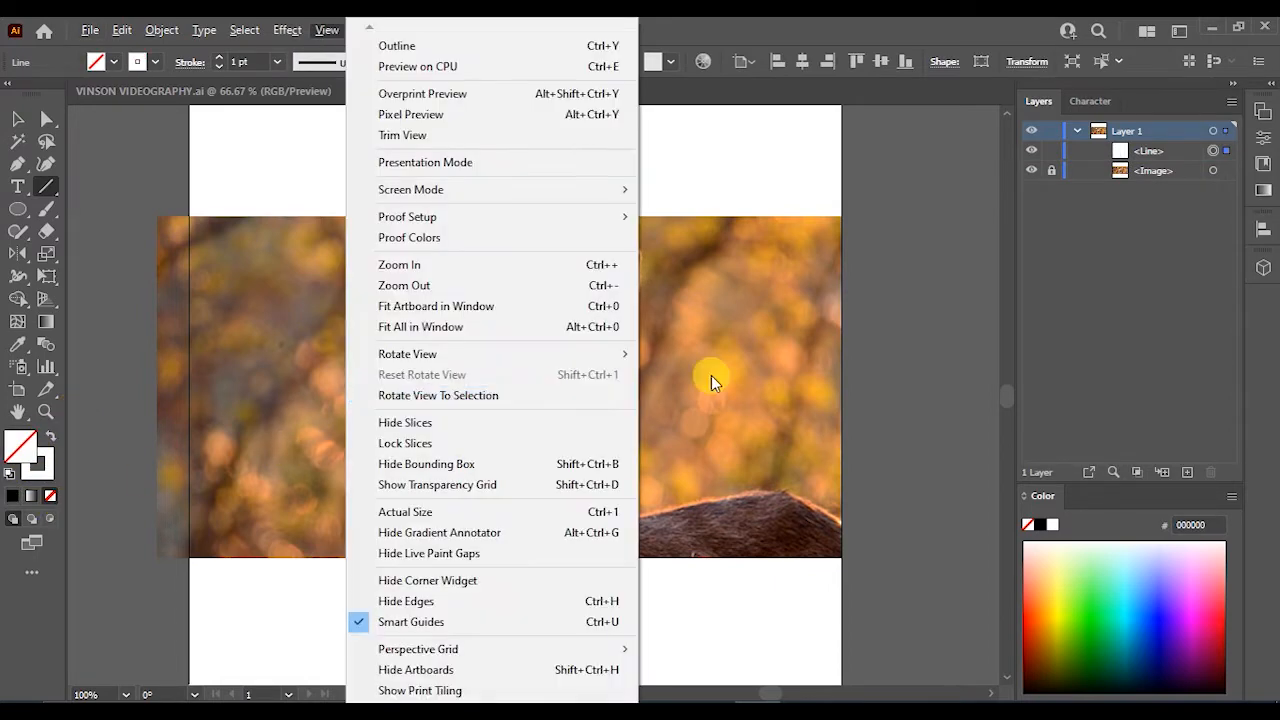
left_click(711, 380)
left_click(690, 423)
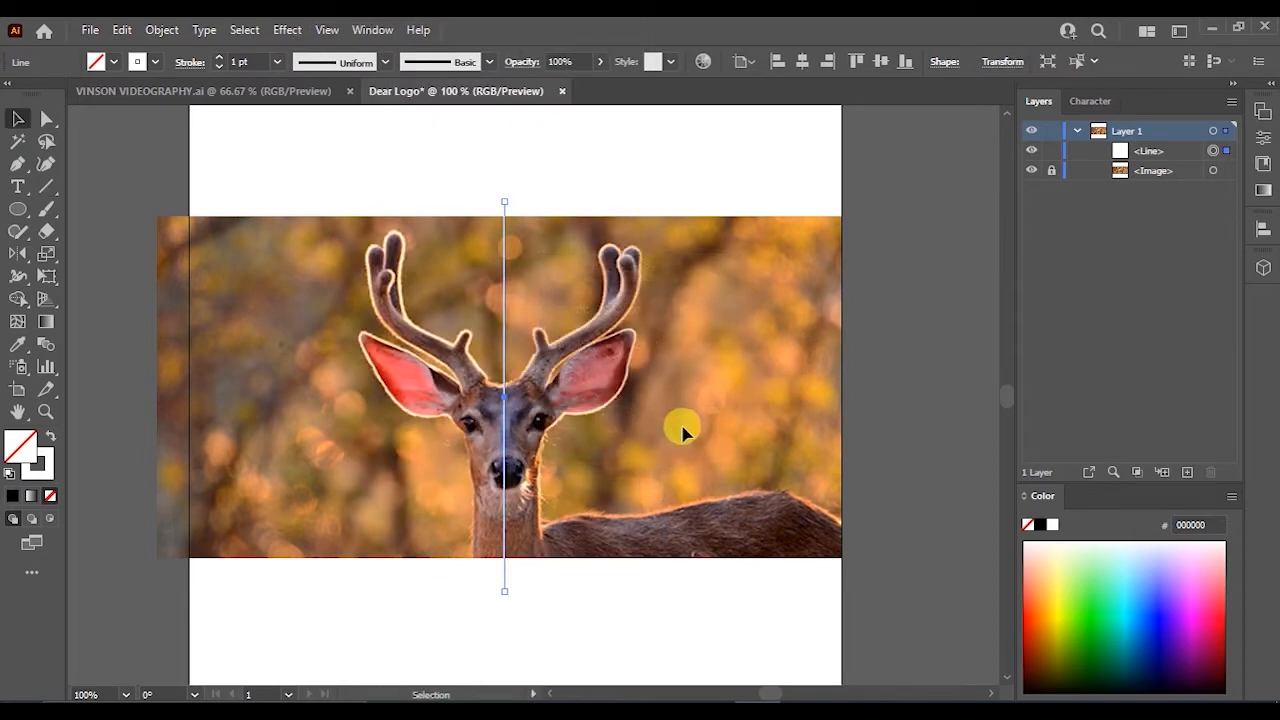
left_click(682, 430)
scroll(517, 448, "up", 2)
left_click_drag(492, 443, 495, 445)
scroll(492, 443, "down", 4)
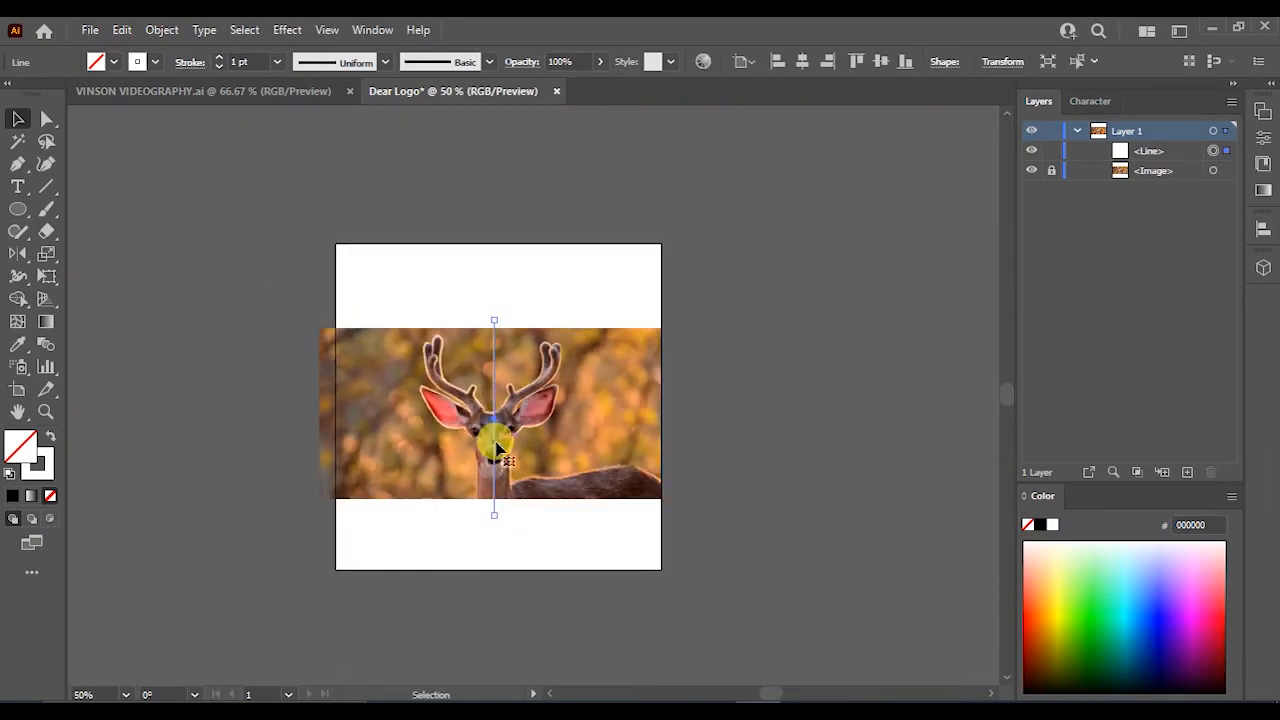
scroll(490, 428, "up", 1)
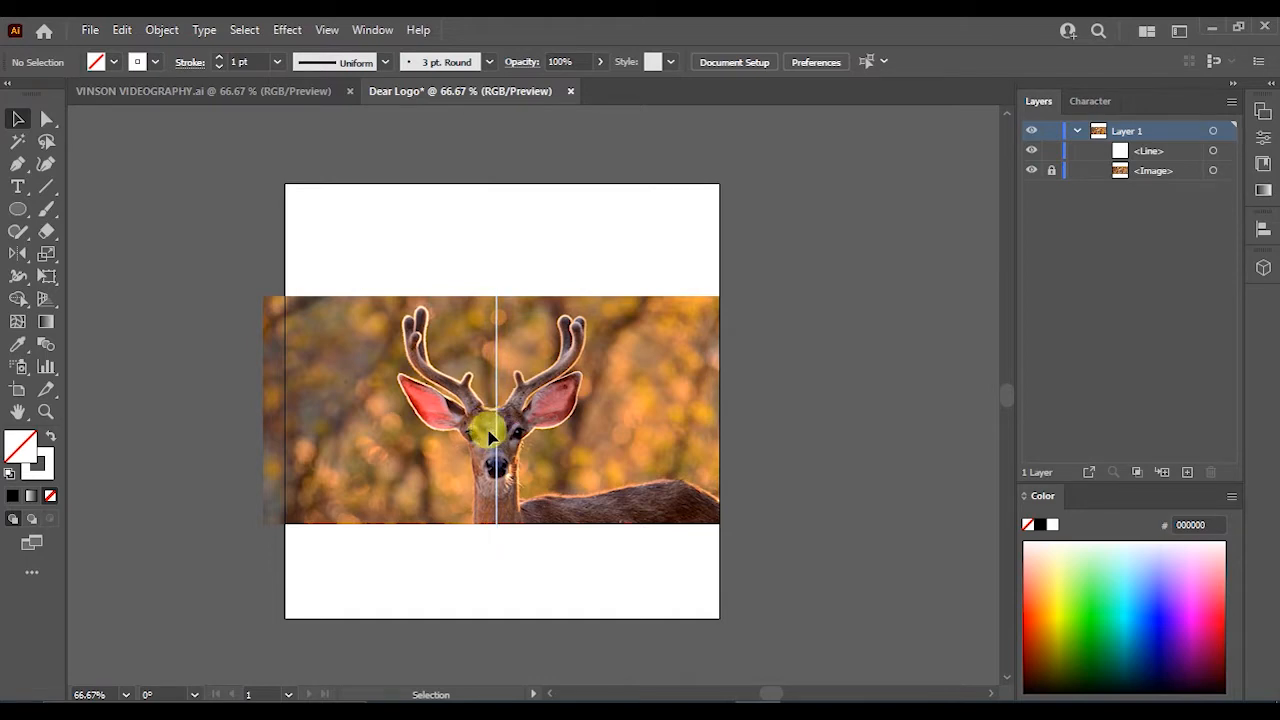
scroll(503, 482, "up", 2)
scroll(503, 481, "down", 1)
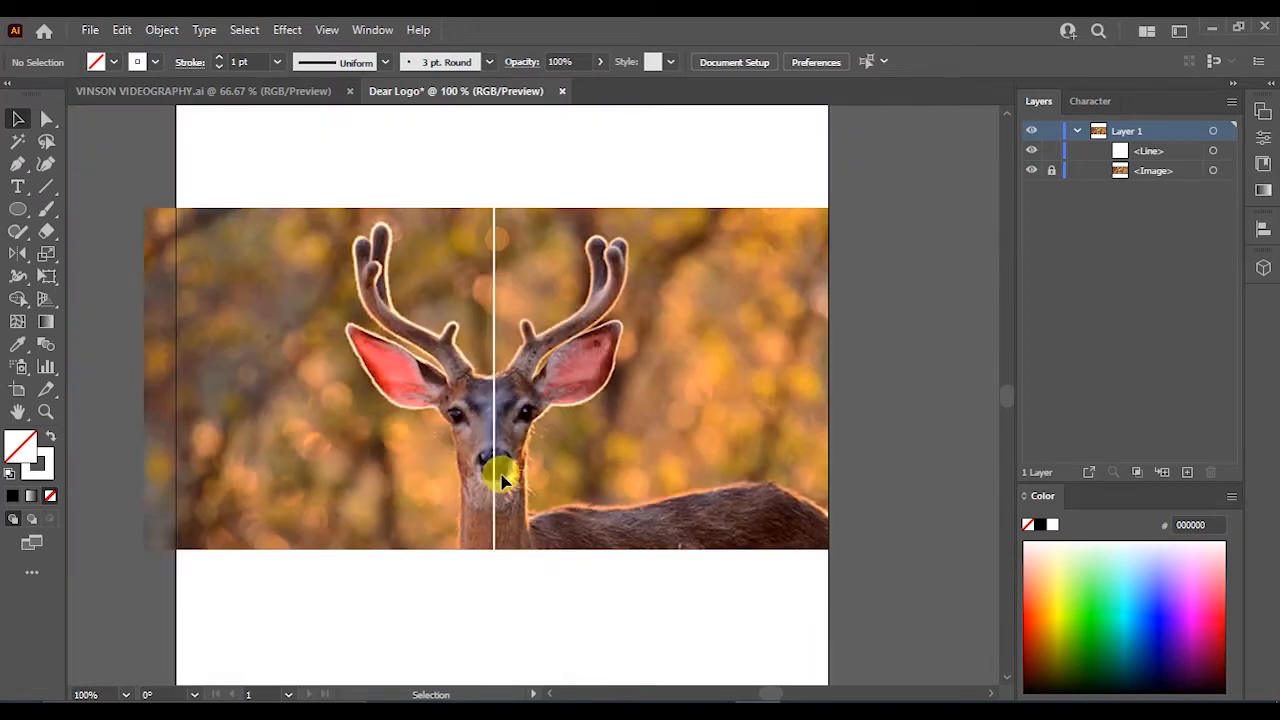
- Draw a small circle over the deer's nose with the Ellipse tool
left_click(18, 209)
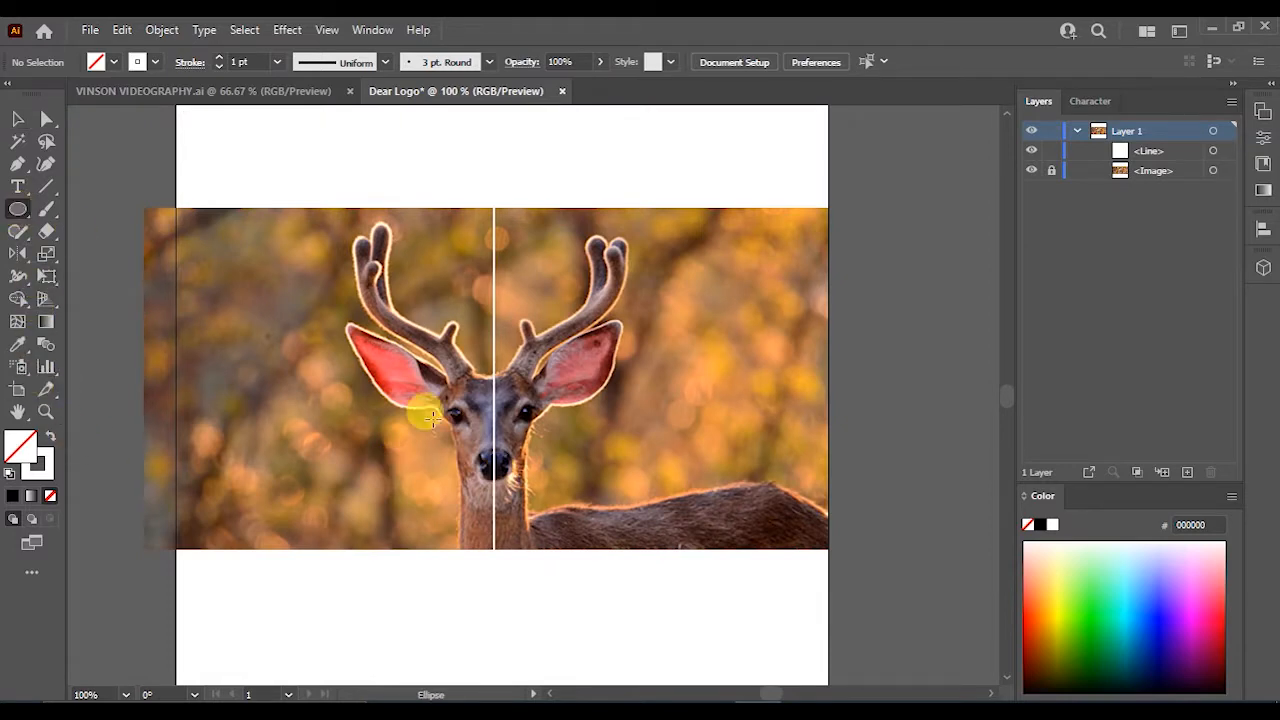
scroll(502, 469, "up", 3)
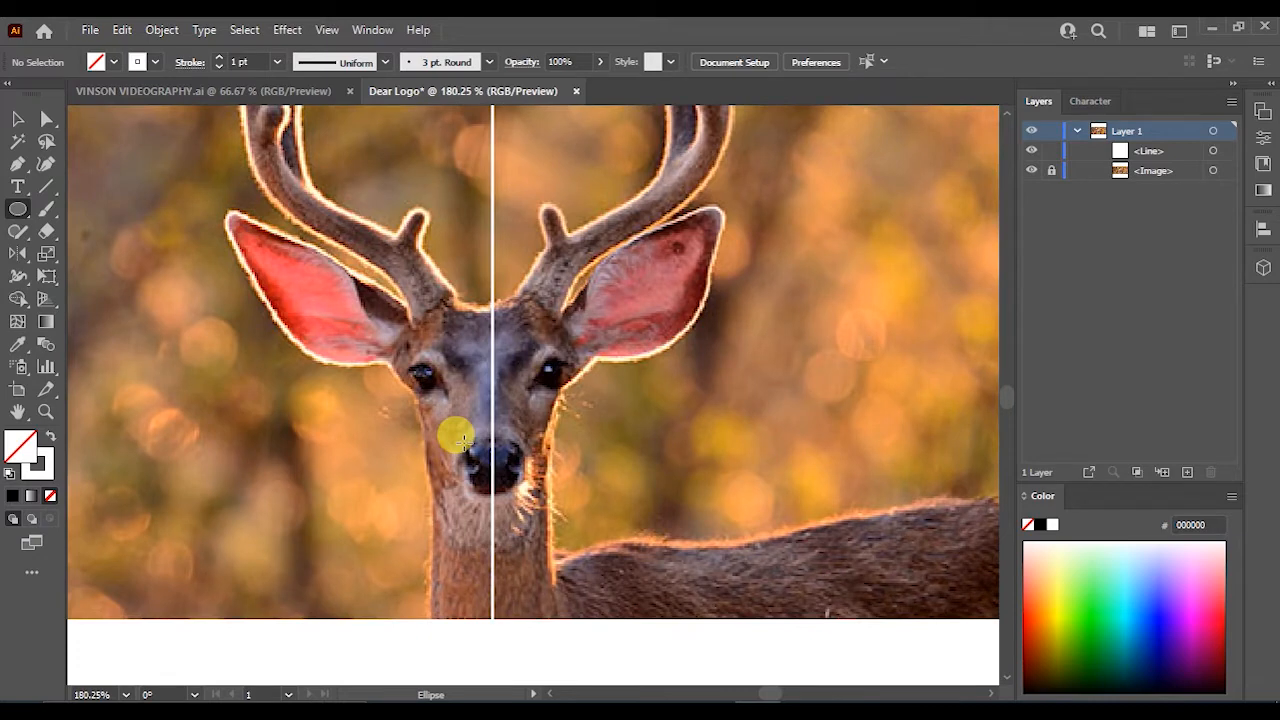
left_click_drag(465, 443, 494, 452)
scroll(491, 471, "up", 4)
- Select the nose circle and the centre line, and centre the line horizontally on the circle as key object
key("v")
left_click(497, 533)
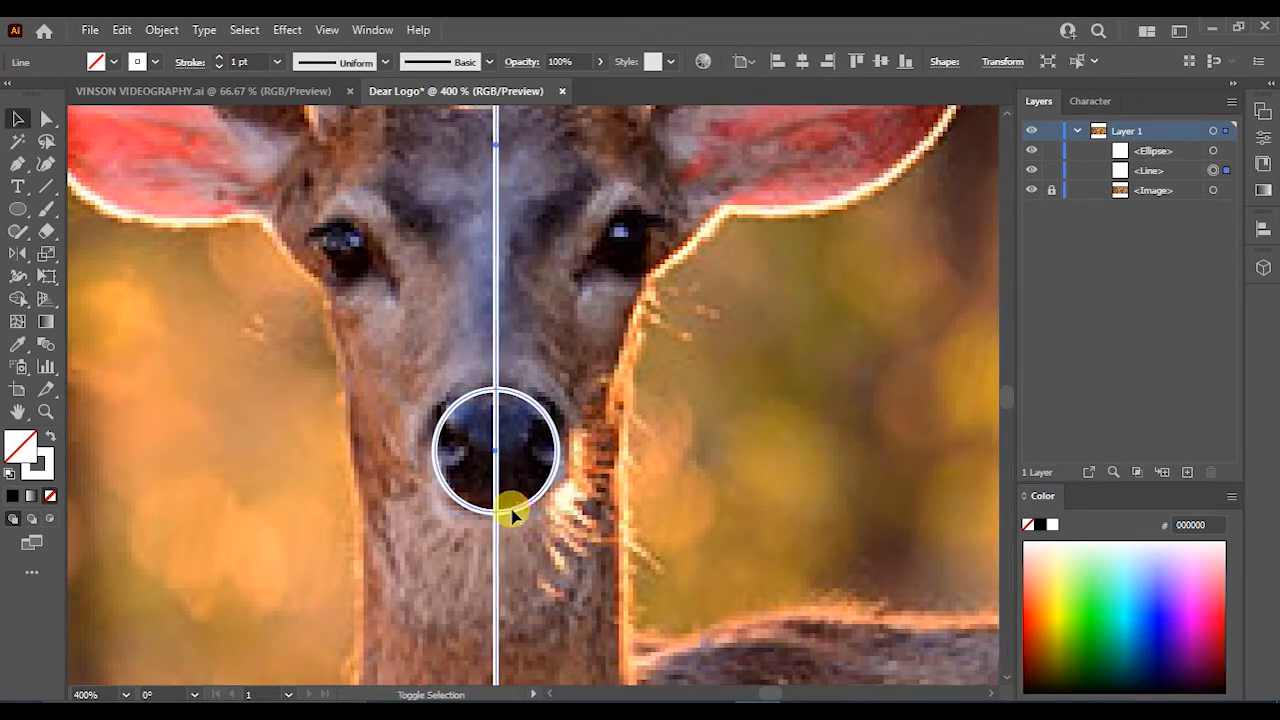
left_click(508, 511, "shift")
right_click(508, 511)
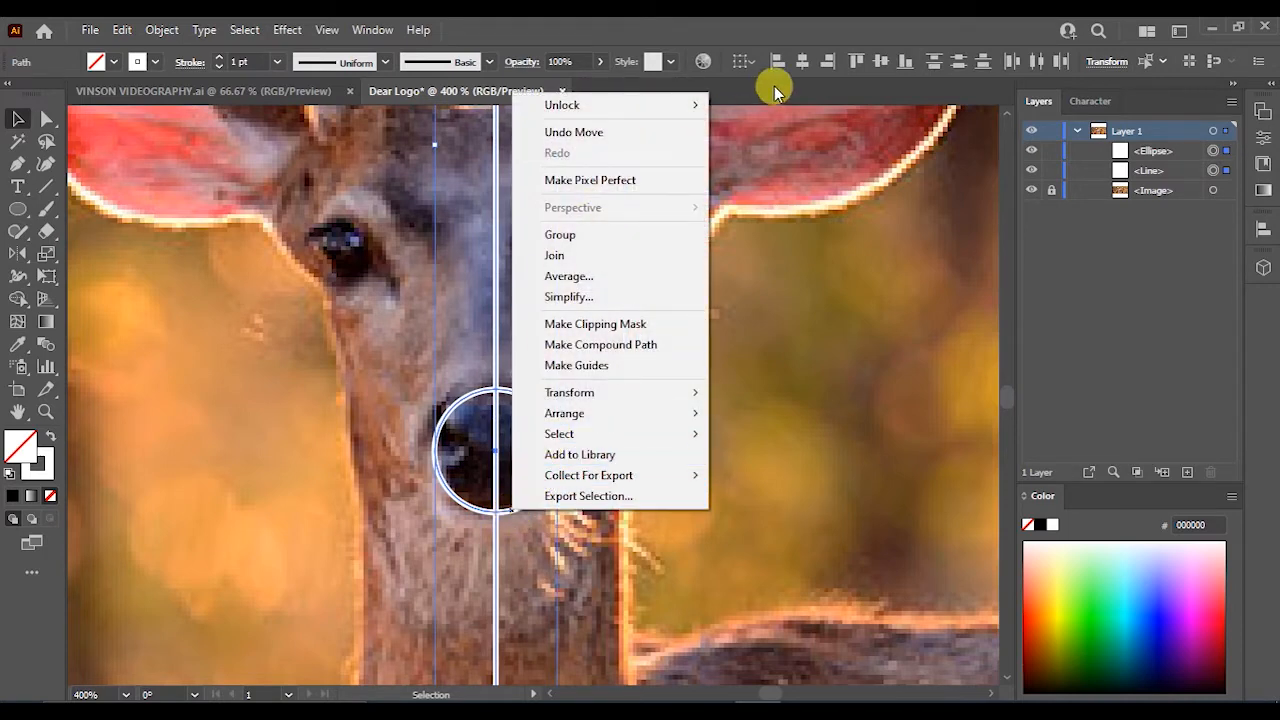
left_click(497, 373)
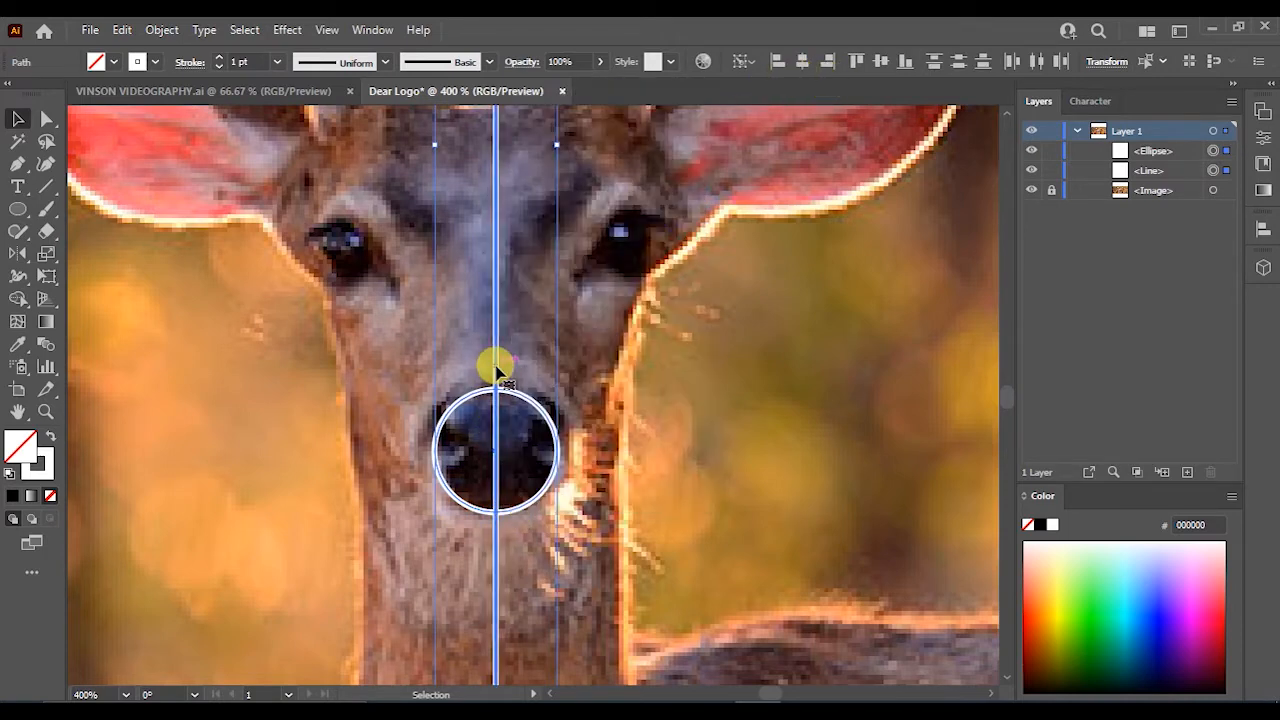
left_click(729, 111)
left_click(545, 423)
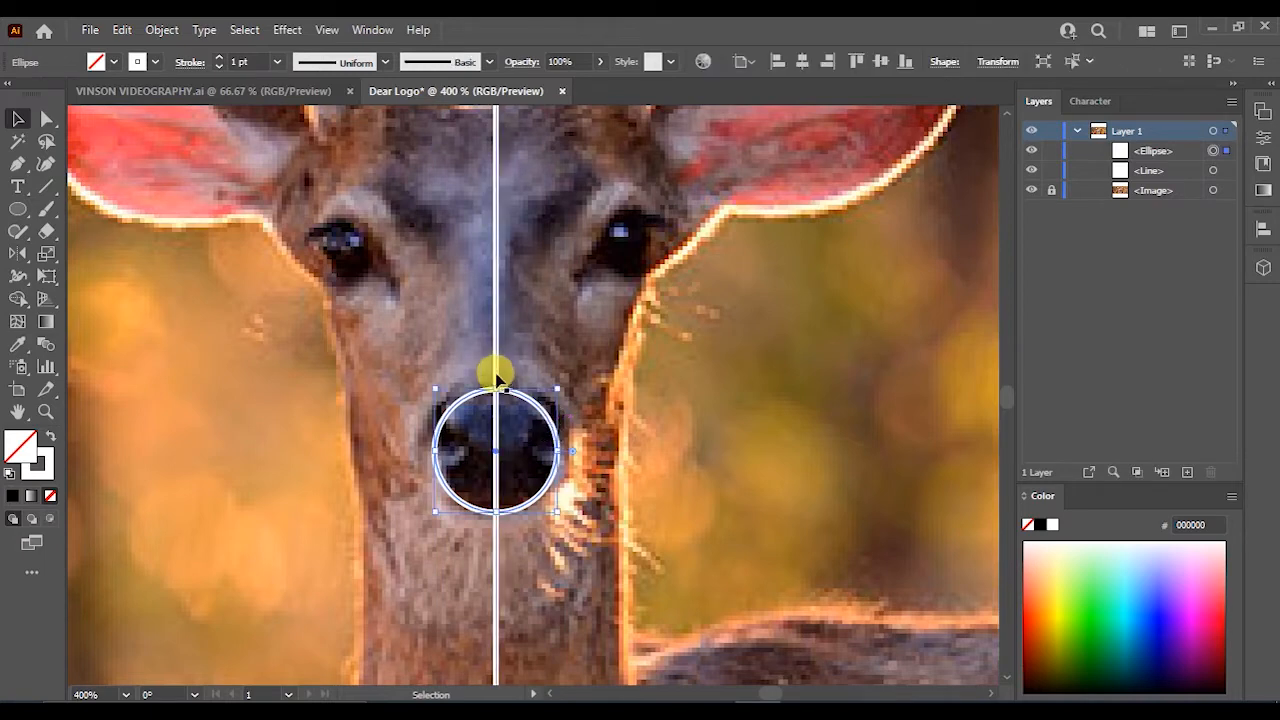
left_click(497, 373, "shift")
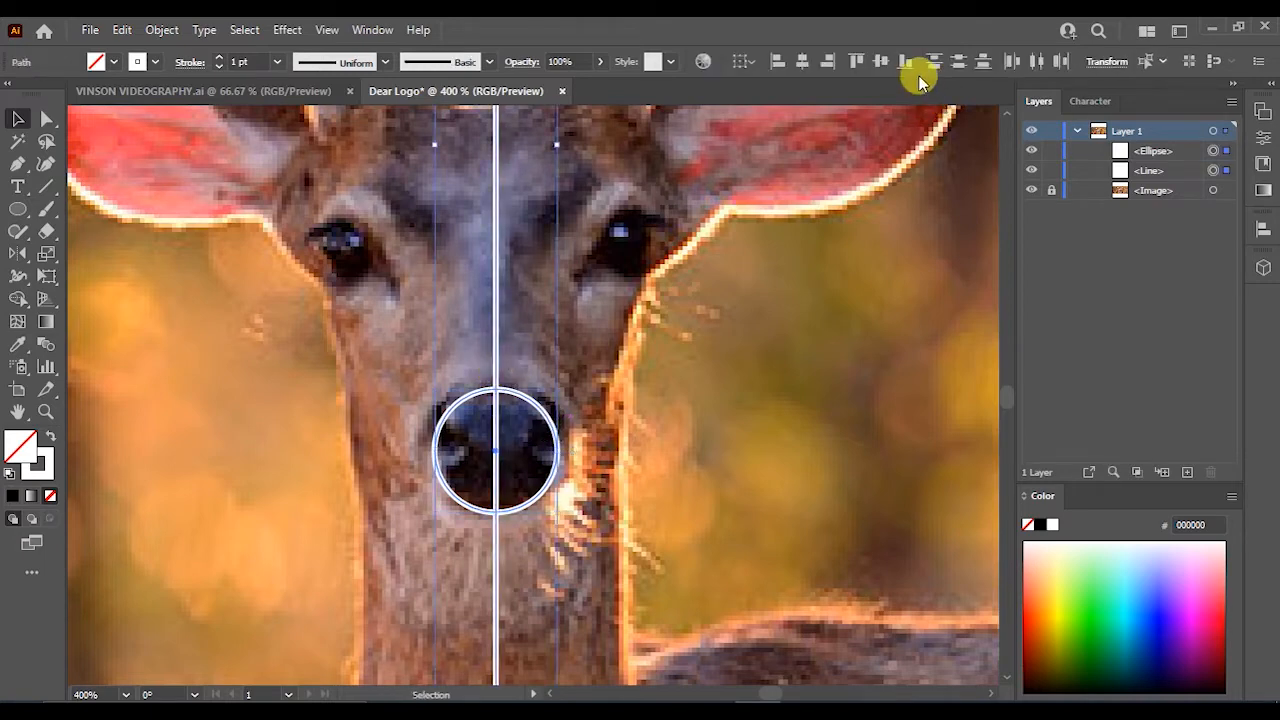
left_click(529, 400)
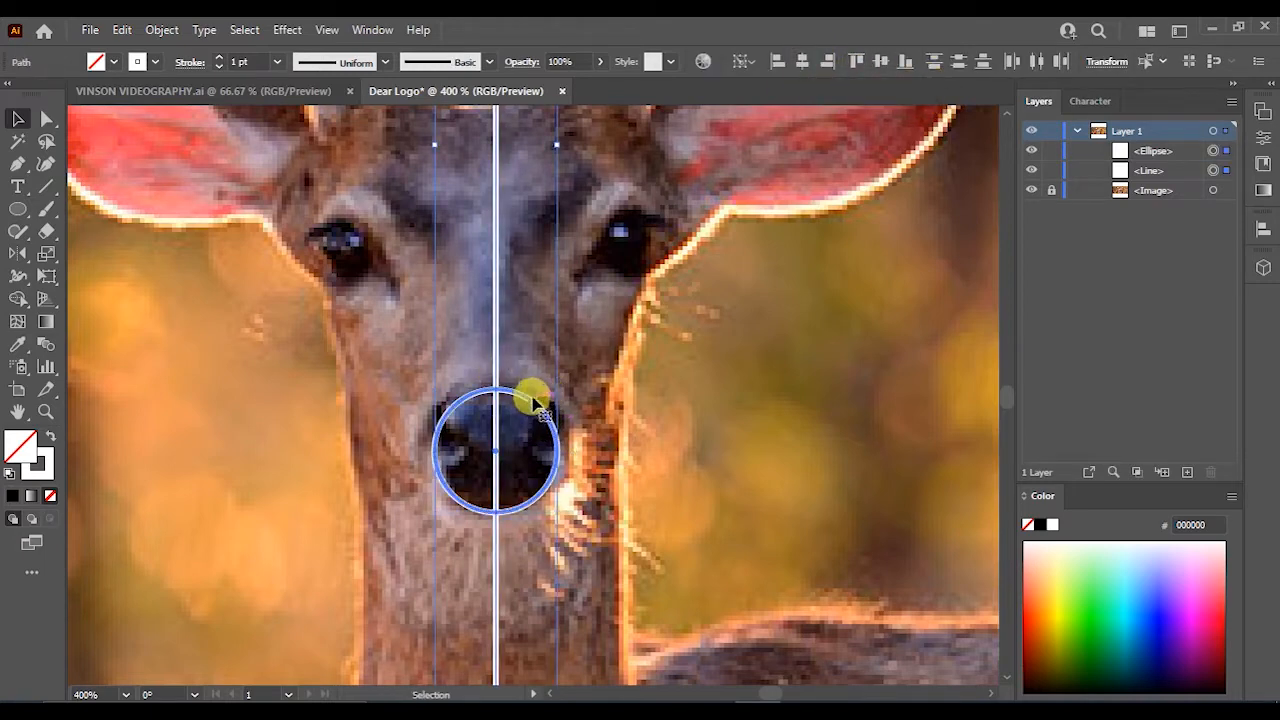
left_click(802, 59)
left_click(670, 420)
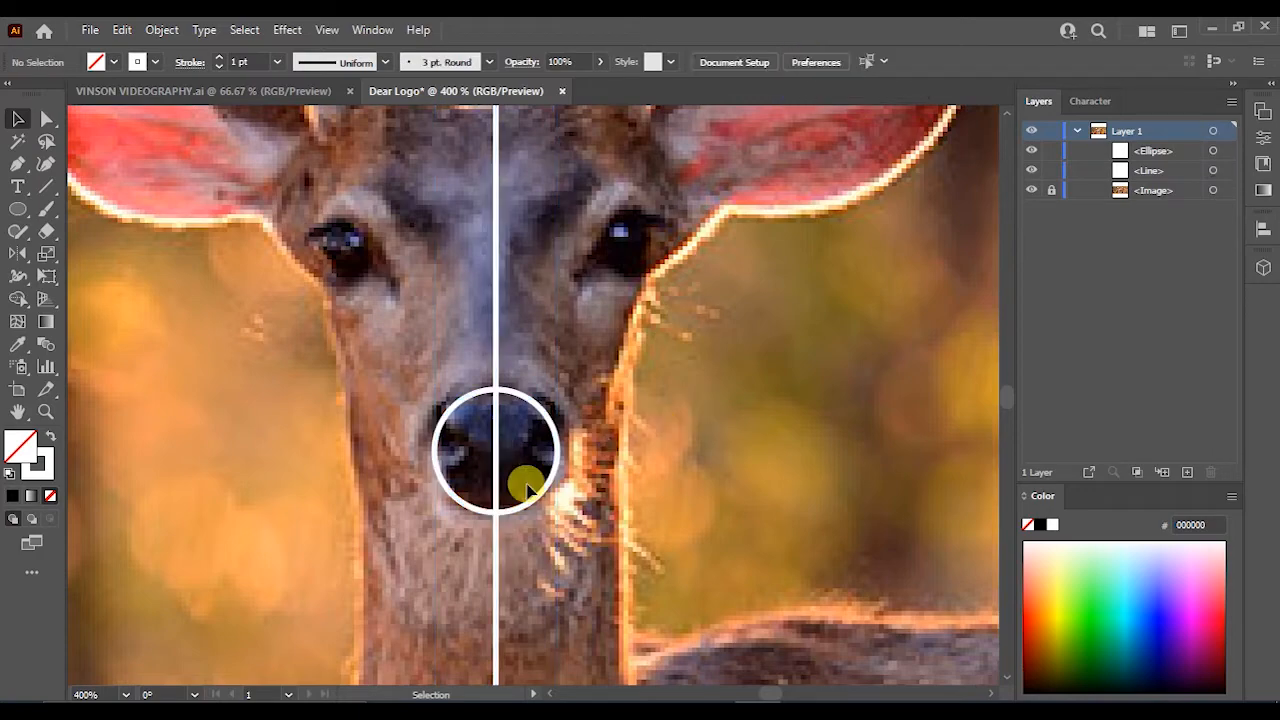
- Reshape the nose circle into a narrower upright oval about 20 × 24 px centred on the line
scroll(557, 491, "down", 2)
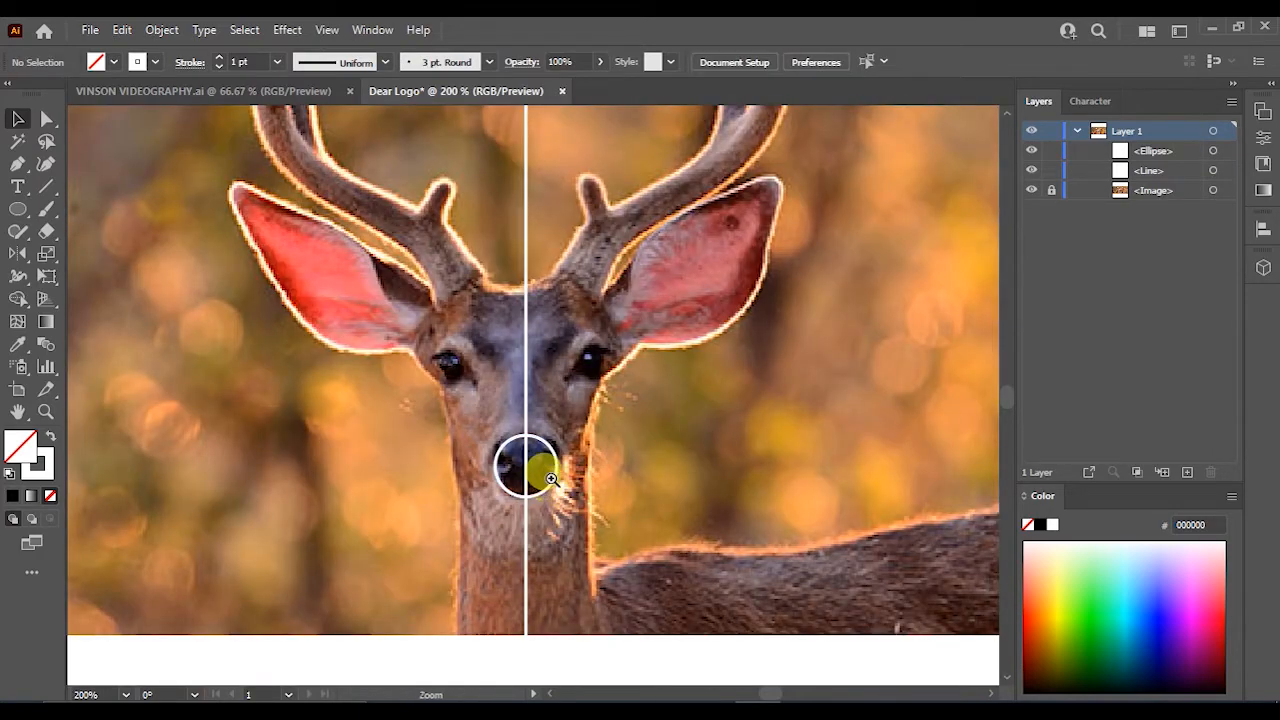
scroll(550, 480, "up", 3)
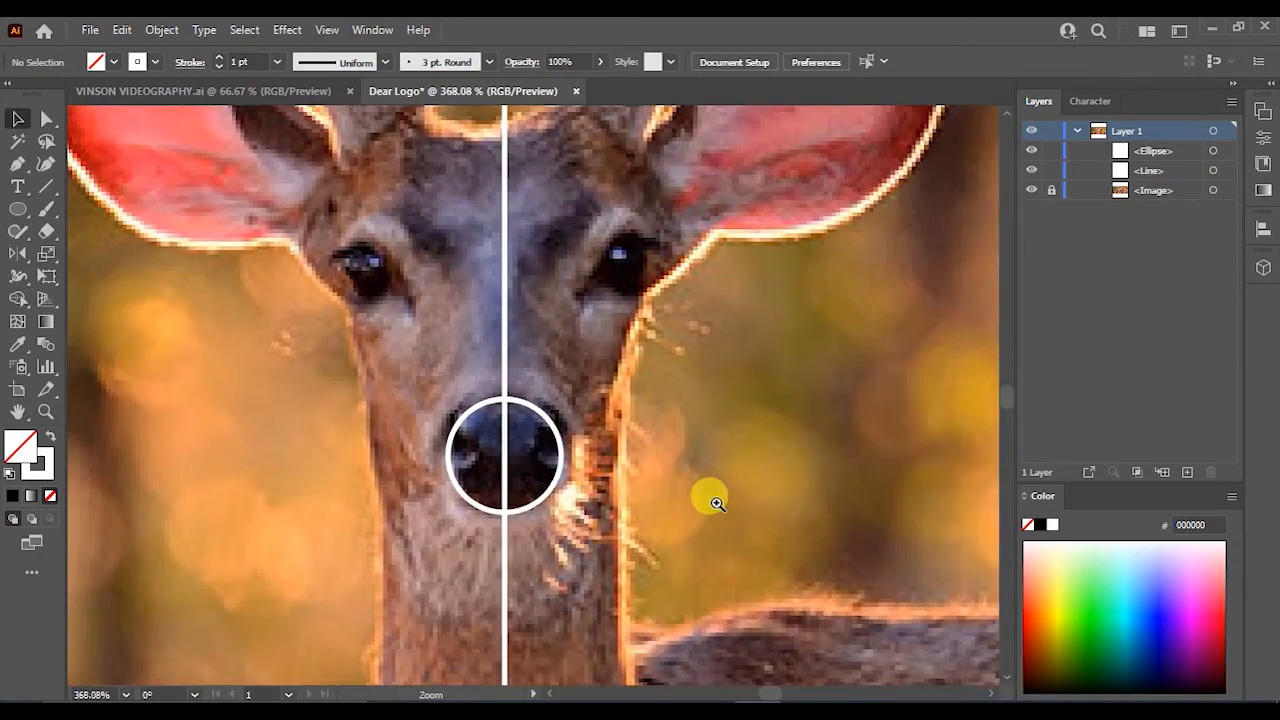
left_click(557, 477)
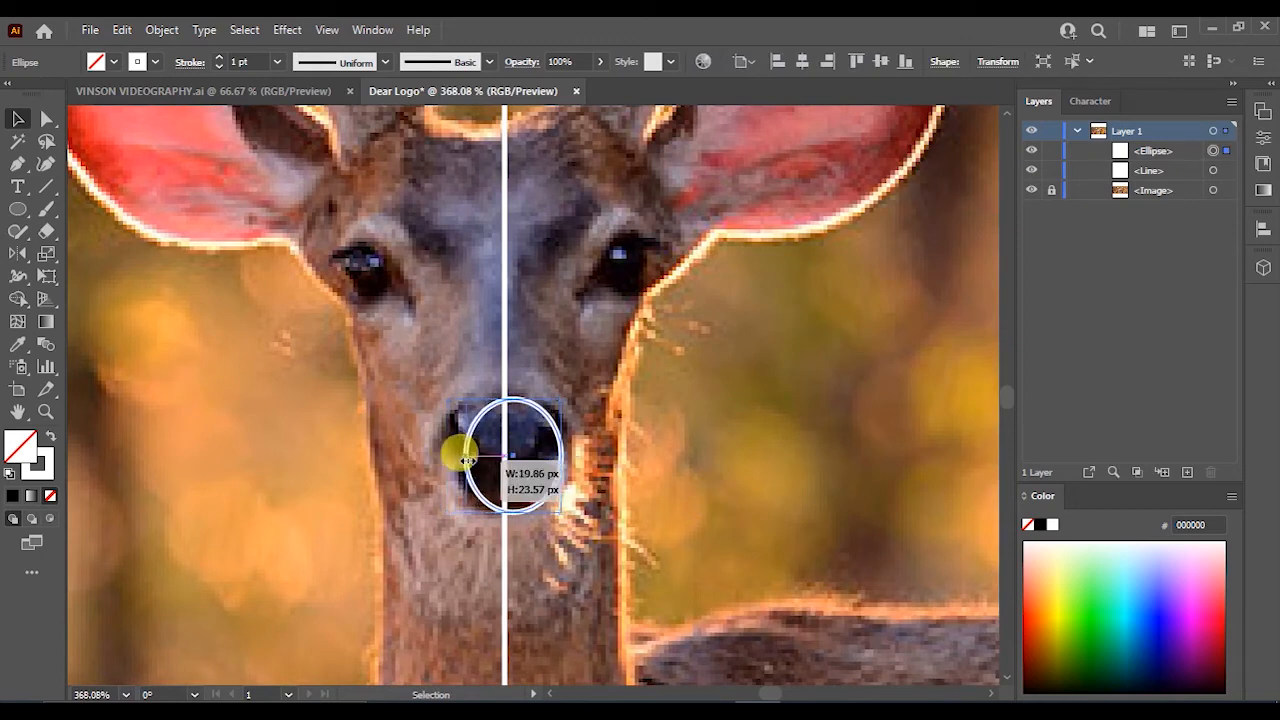
left_click_drag(563, 458, 560, 458)
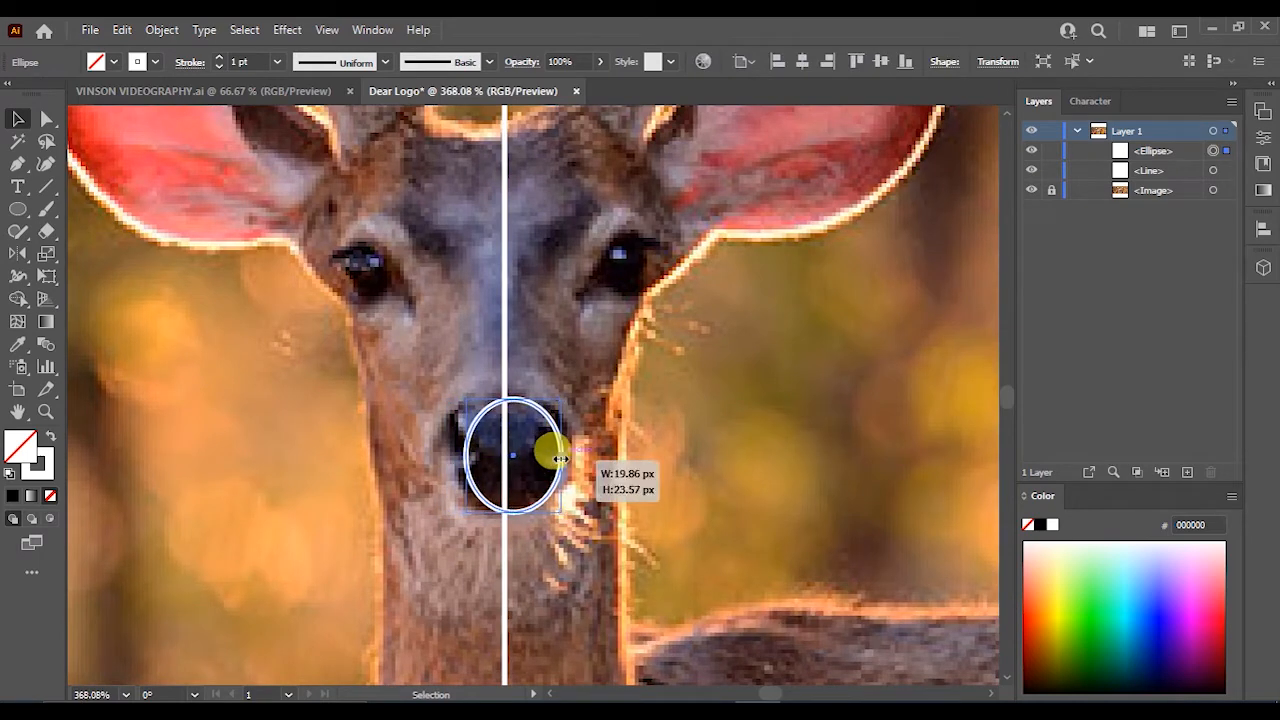
scroll(483, 470, "up", 1)
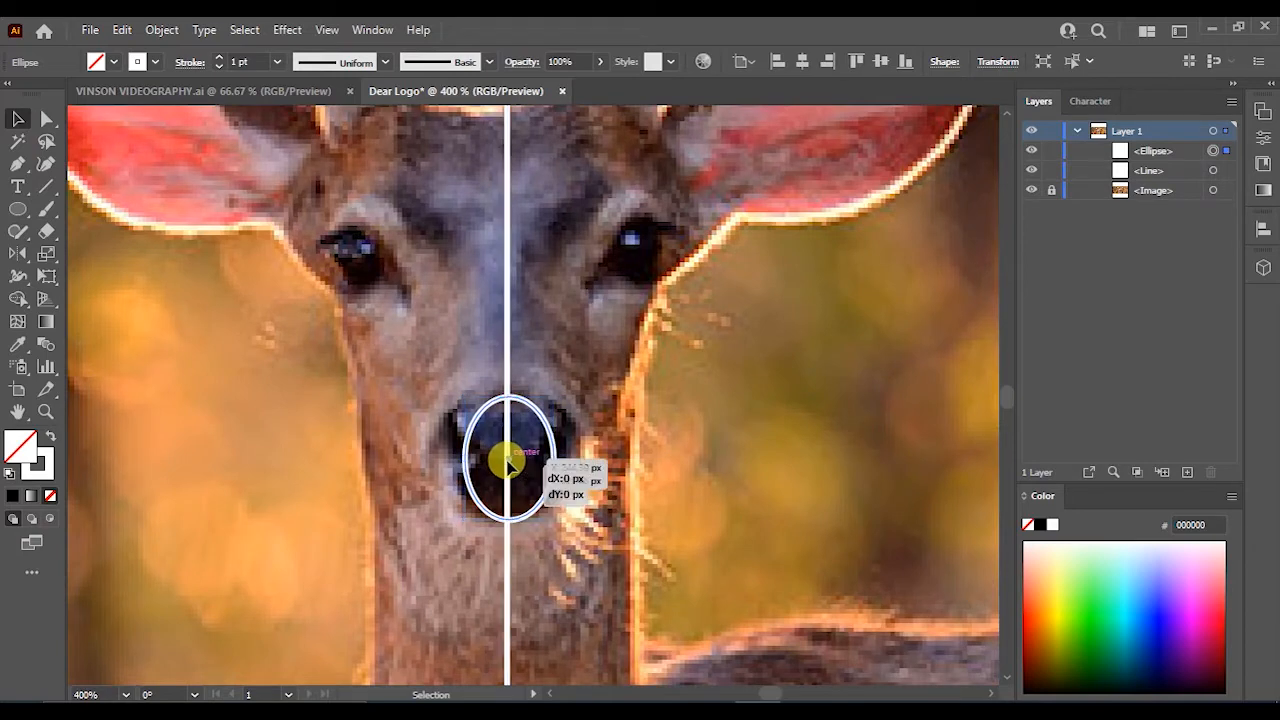
left_click(575, 478)
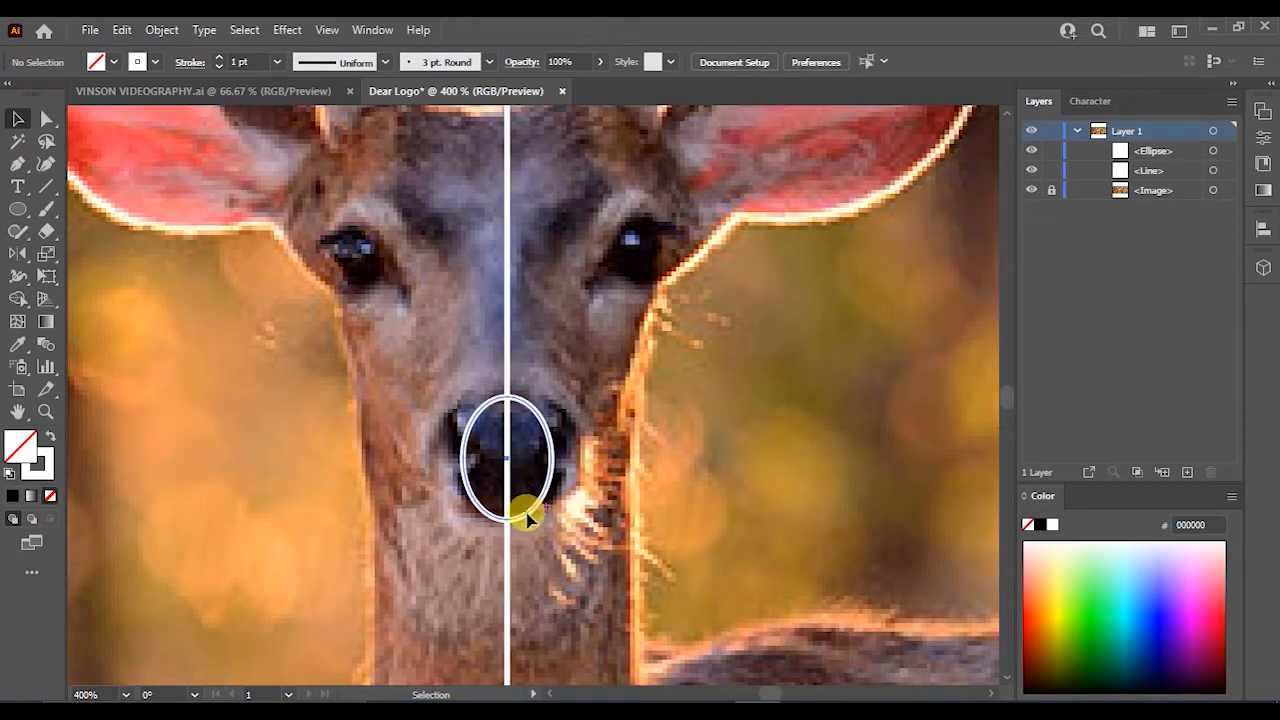
left_click(527, 515)
left_click_drag(503, 509, 512, 502)
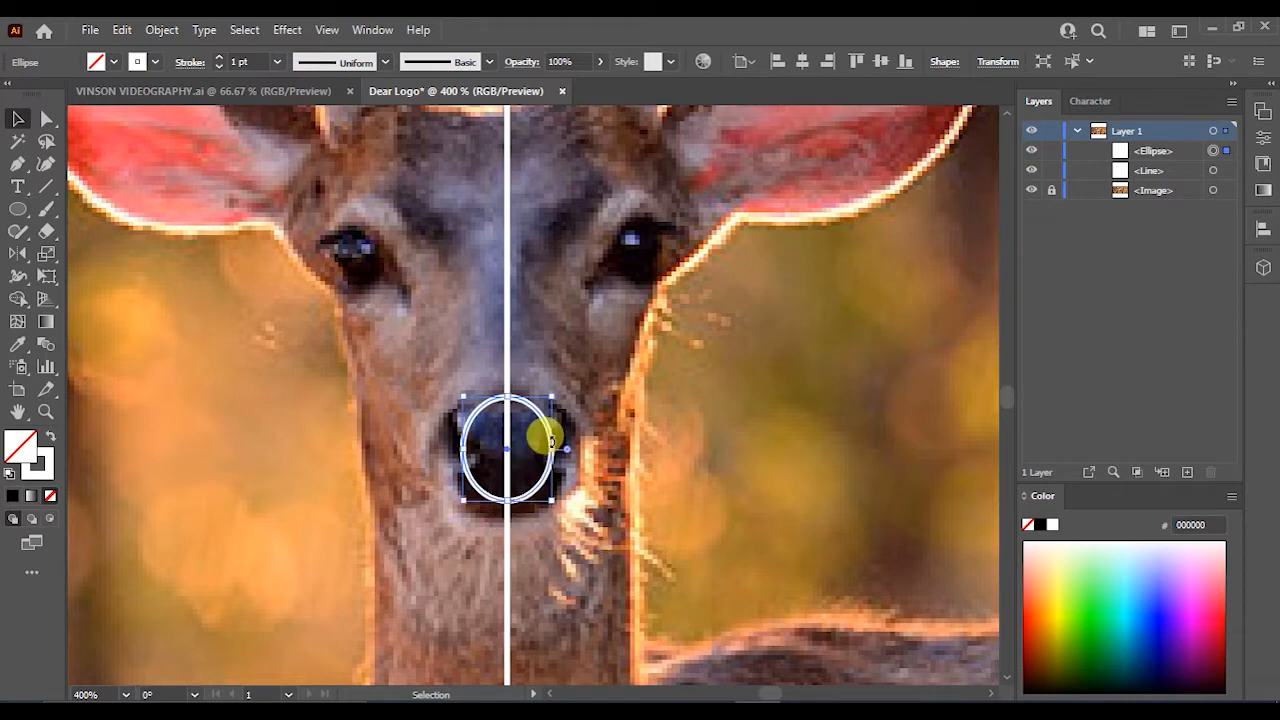
left_click_drag(556, 450, 510, 457)
scroll(509, 457, "down", 2)
left_click(592, 457)
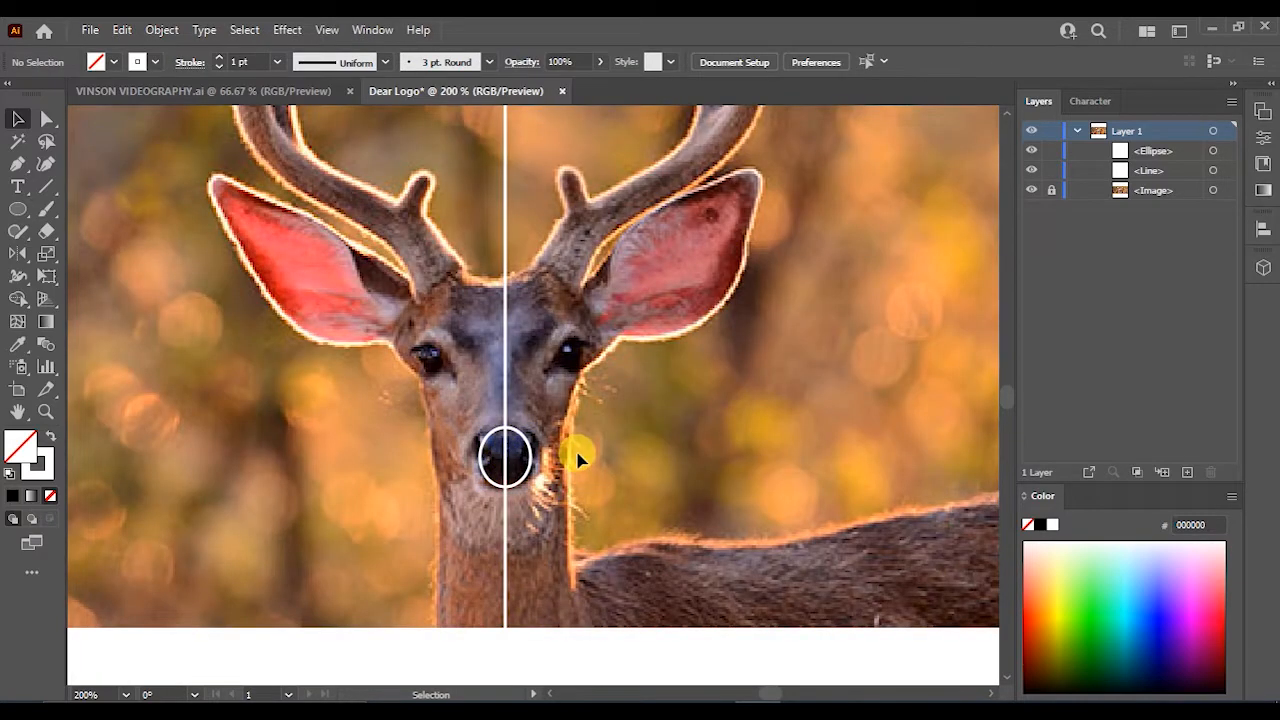
left_click(43, 170)
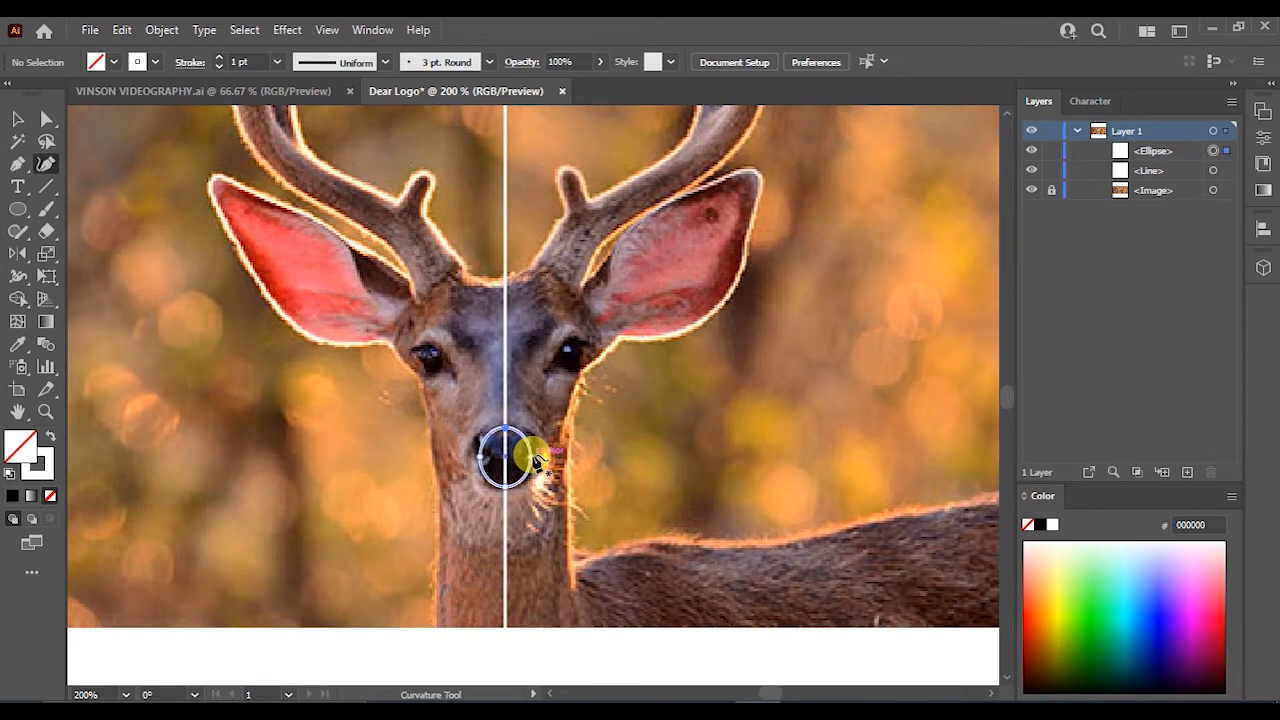
left_click(534, 458)
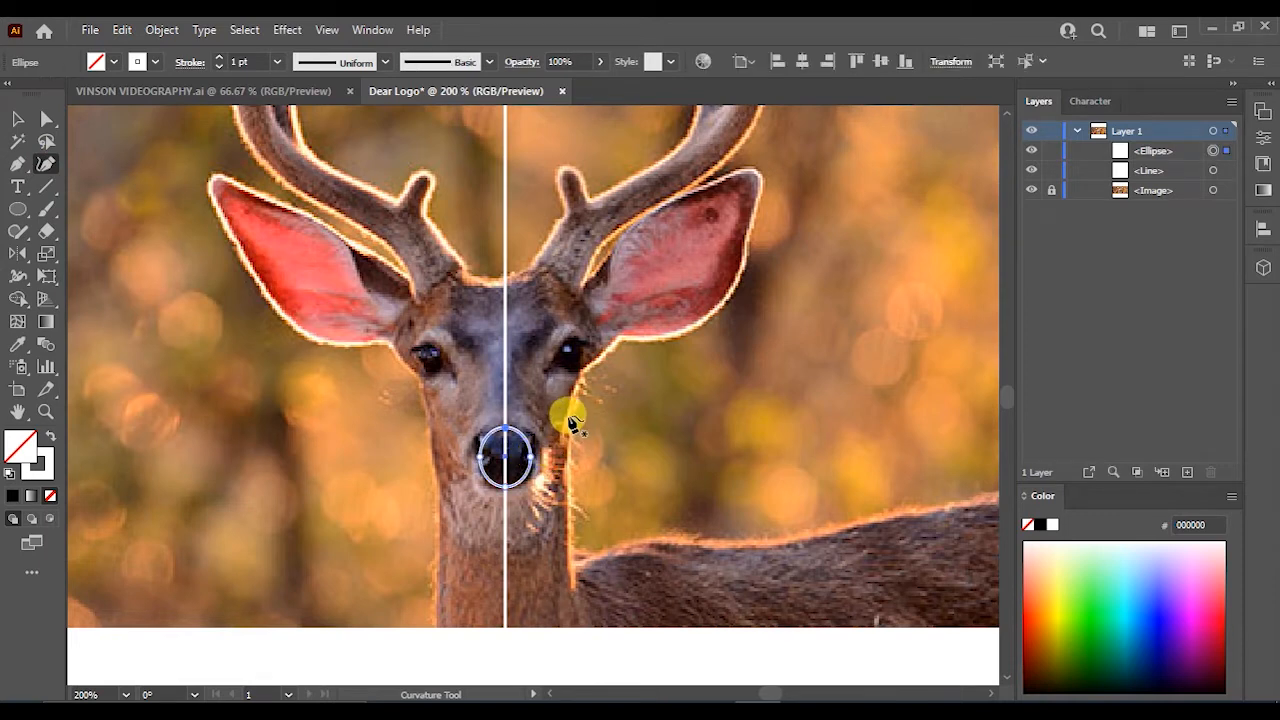
left_click(569, 419)
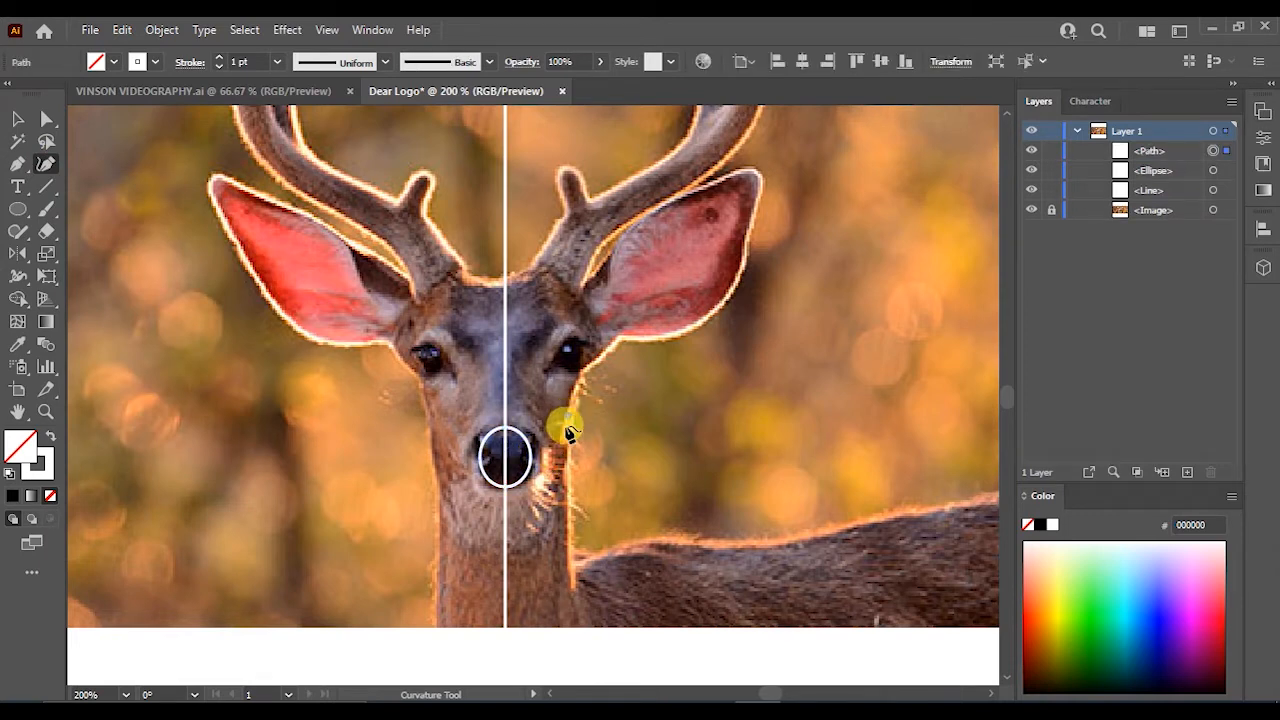
key("ctrl+z")
scroll(548, 452, "up", 4)
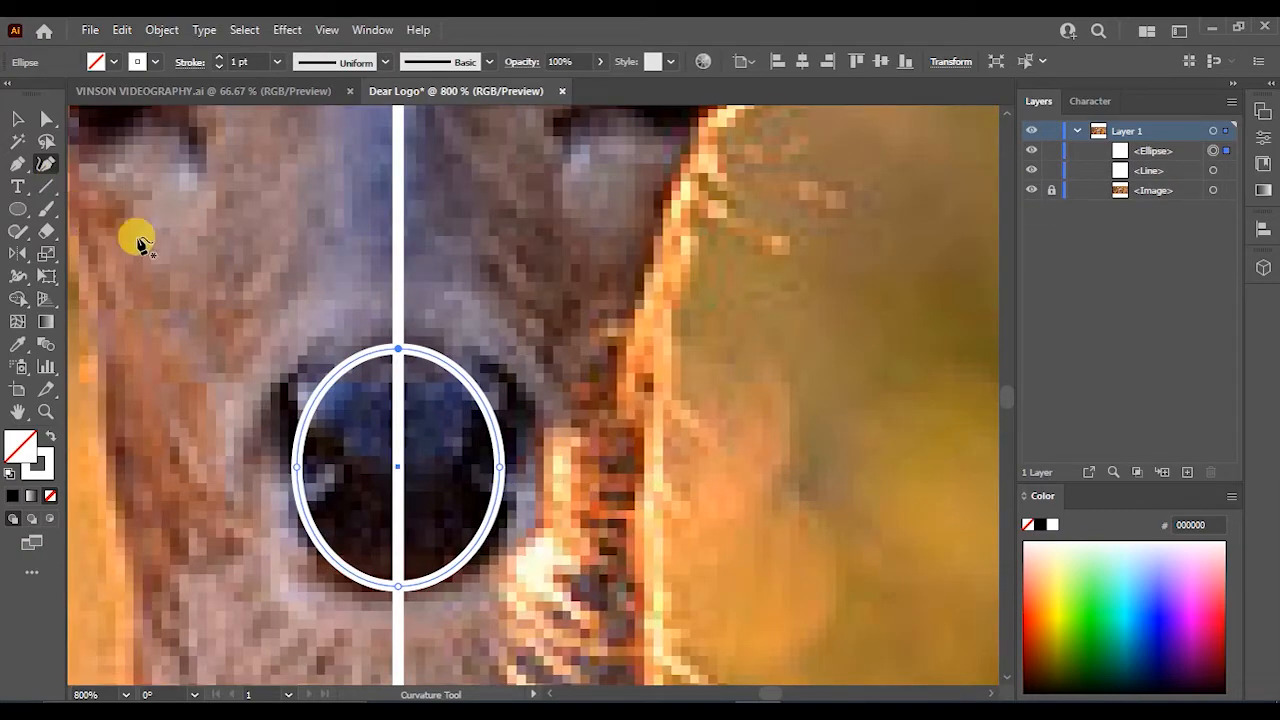
left_click(17, 165)
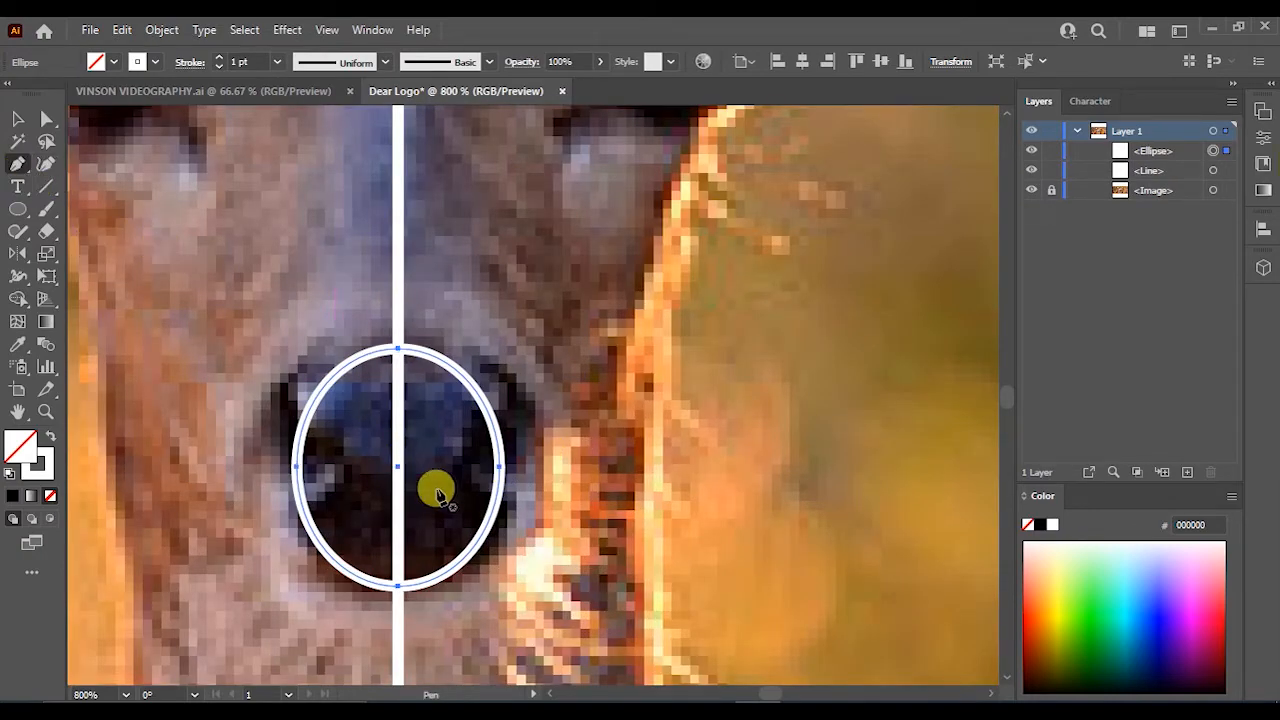
left_click(500, 468)
key("ctrl+z")
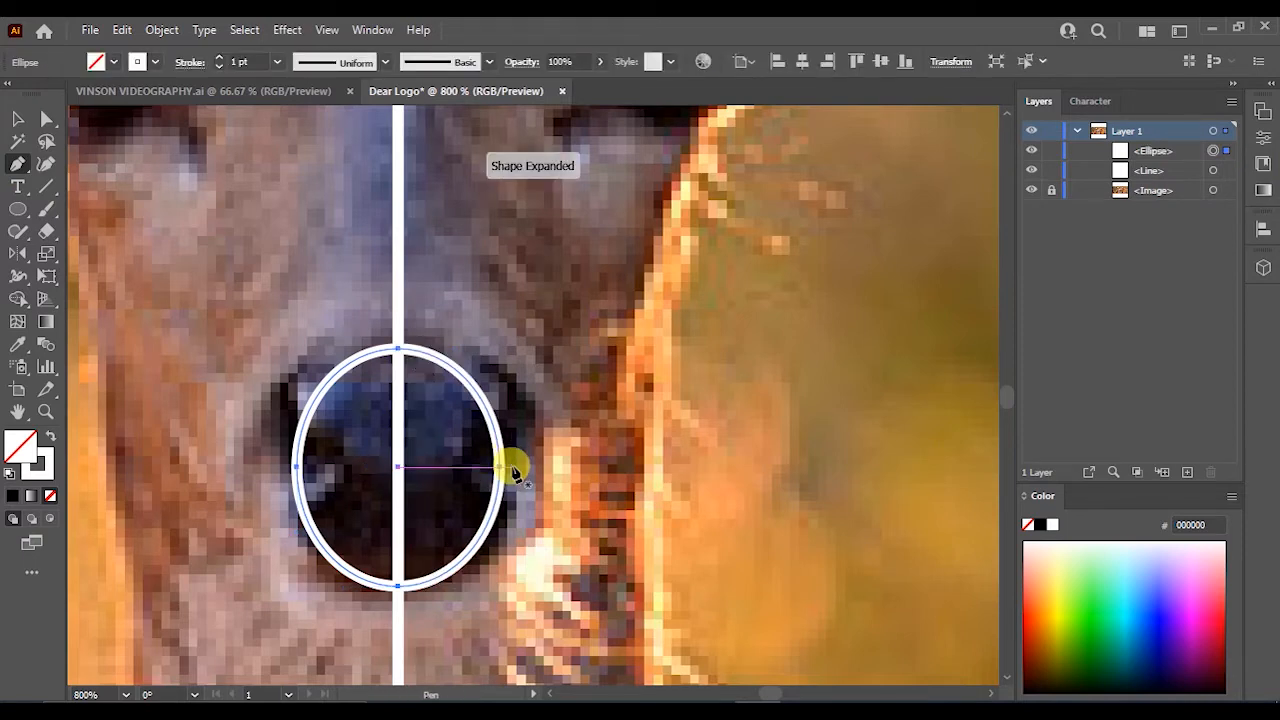
- Start a Pen path at the nose circle's right edge and run it up the right side of the face towards the ear
left_click(508, 472)
scroll(623, 329, "down", 4)
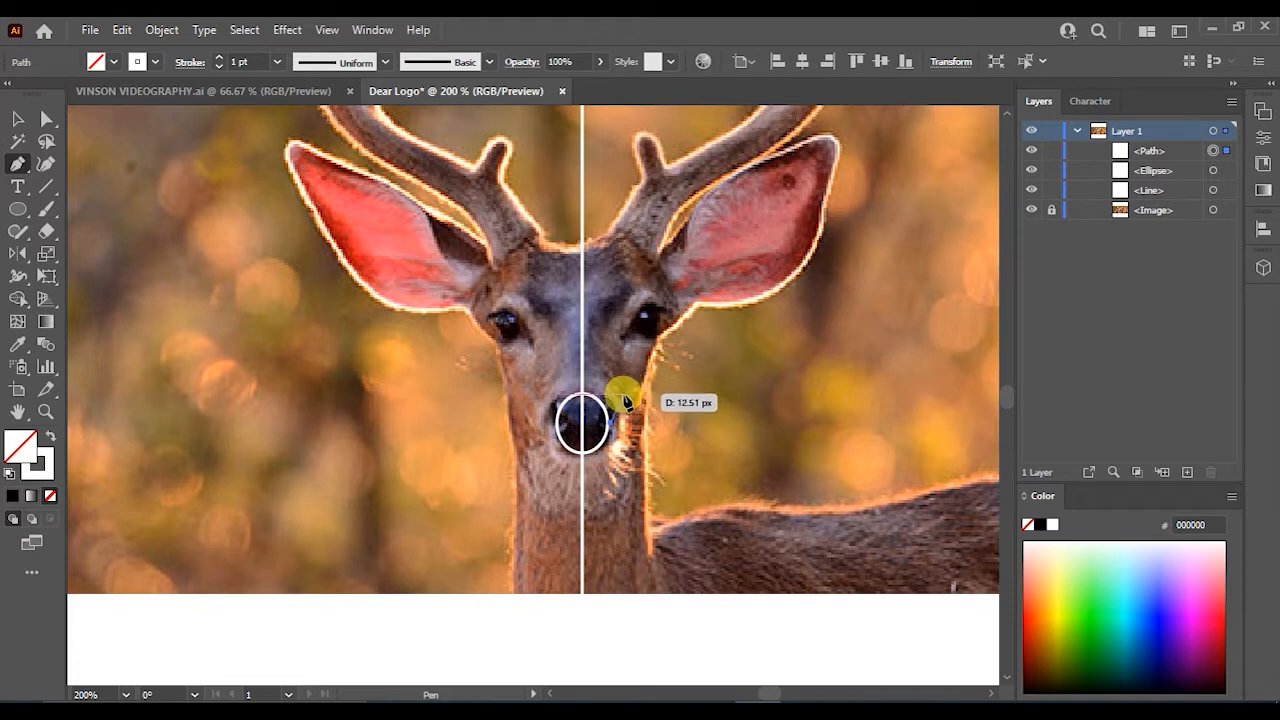
scroll(630, 395, "up", 2)
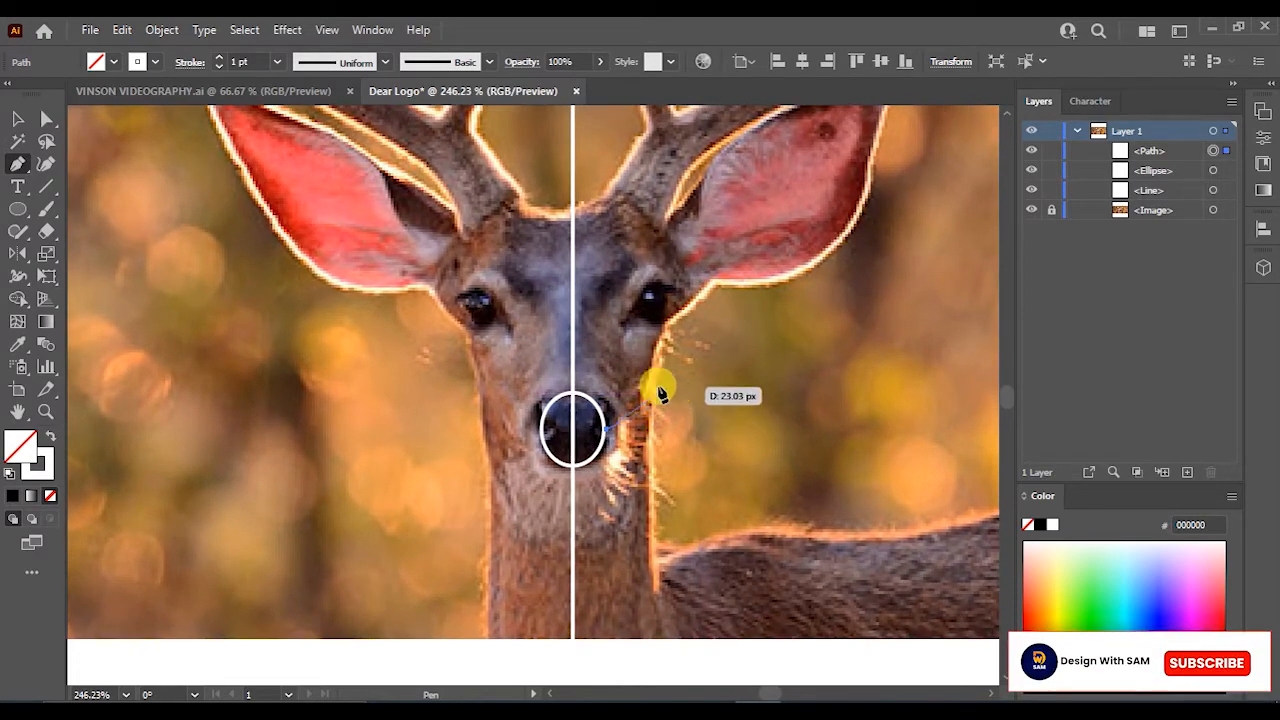
left_click(648, 383)
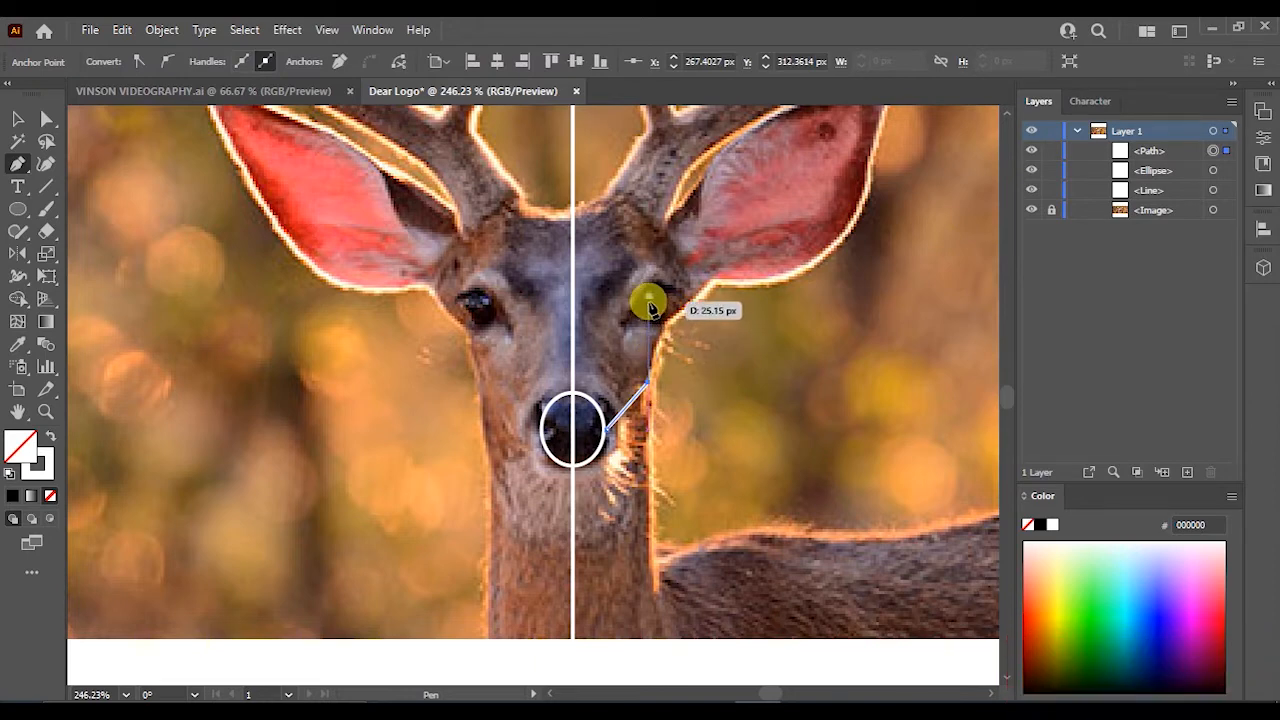
scroll(640, 305, "up", 2)
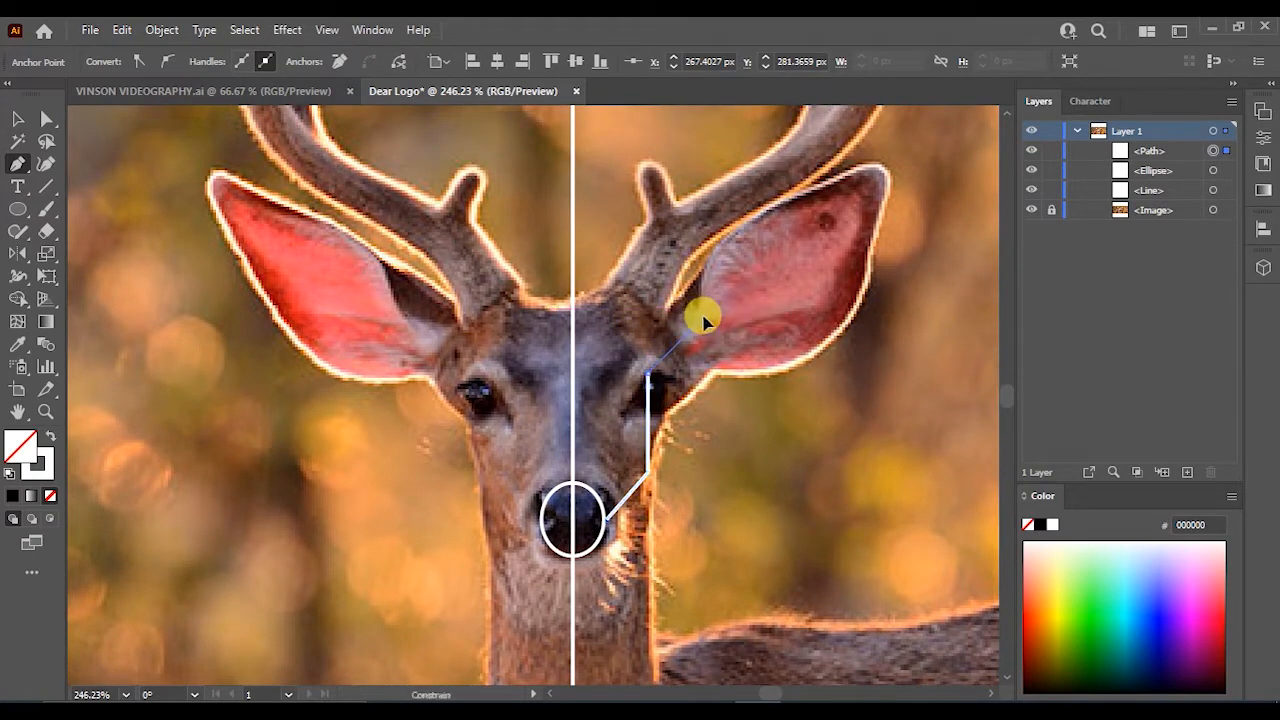
left_click(703, 318)
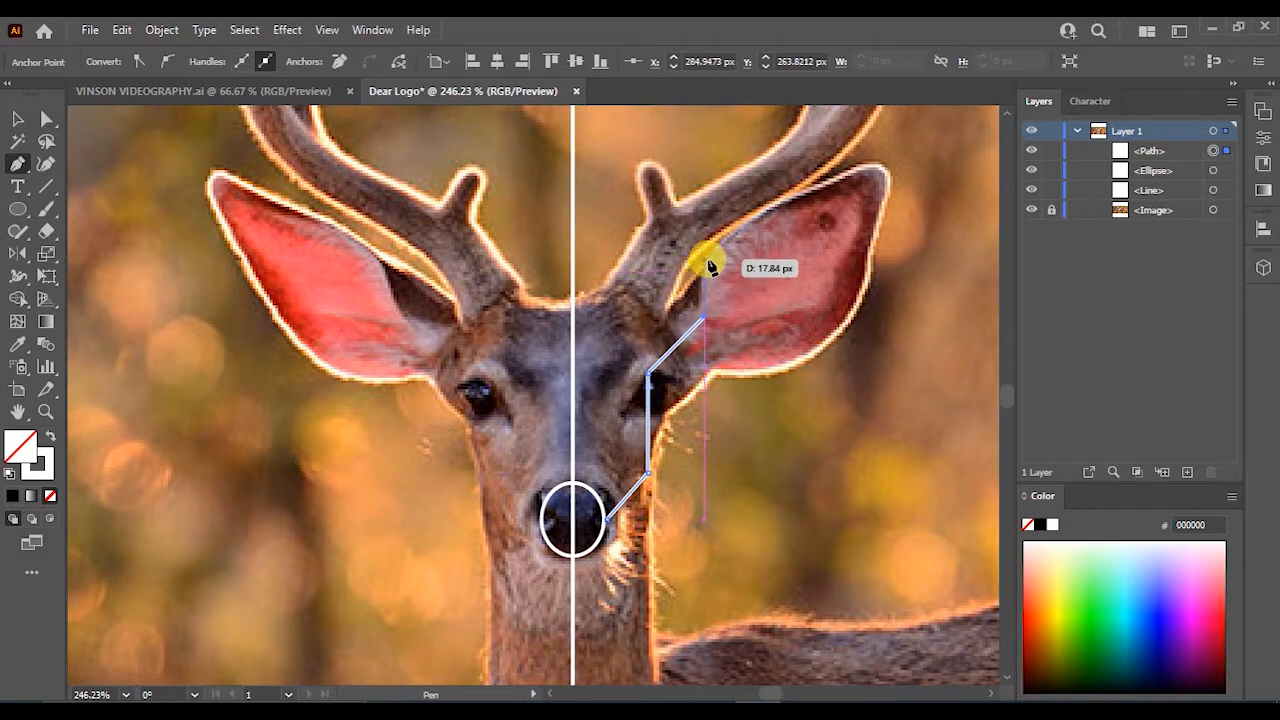
scroll(705, 275, "up", 1)
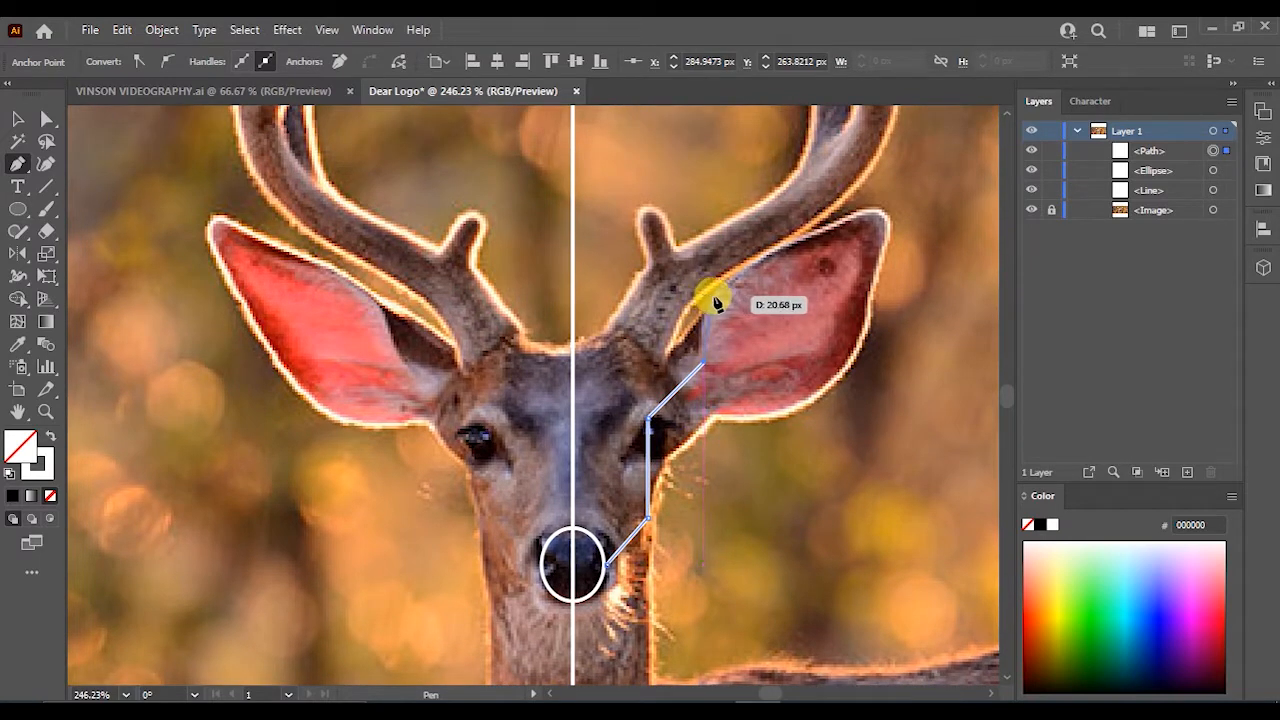
- Continue the path around the inside of the right ear, redoing its upper corner, and finish the path
left_click(716, 297)
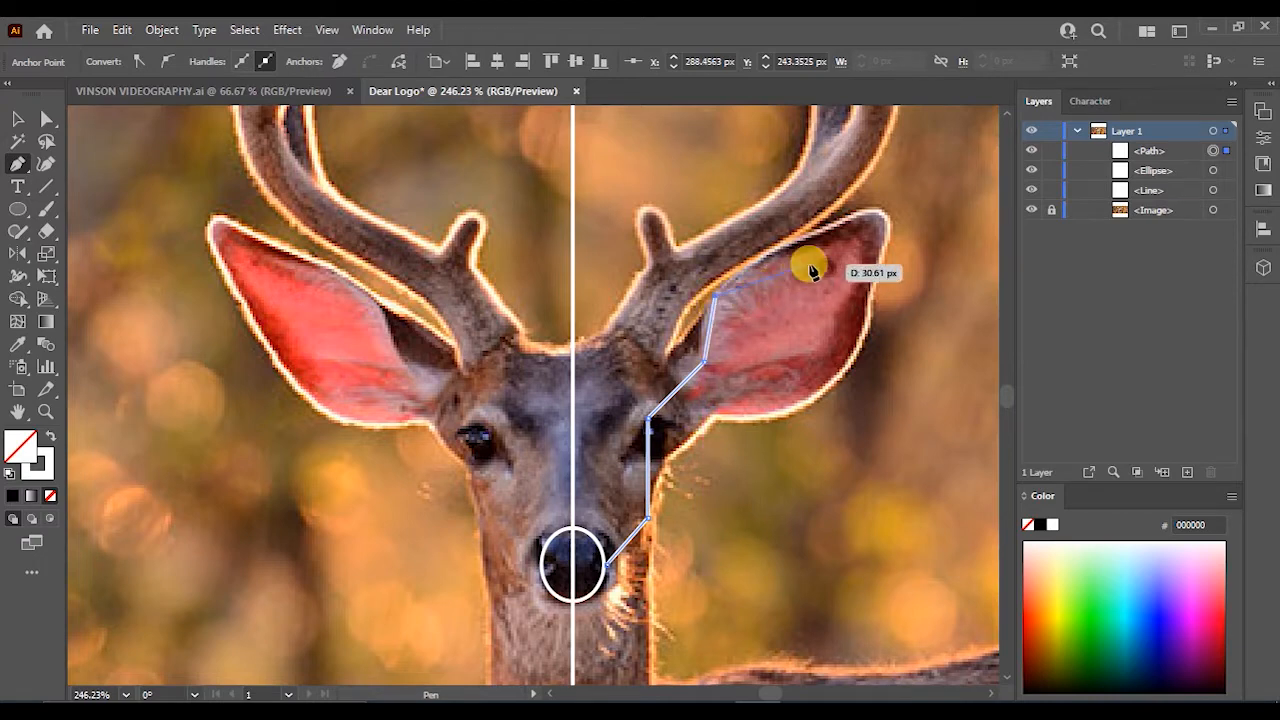
left_click(830, 230)
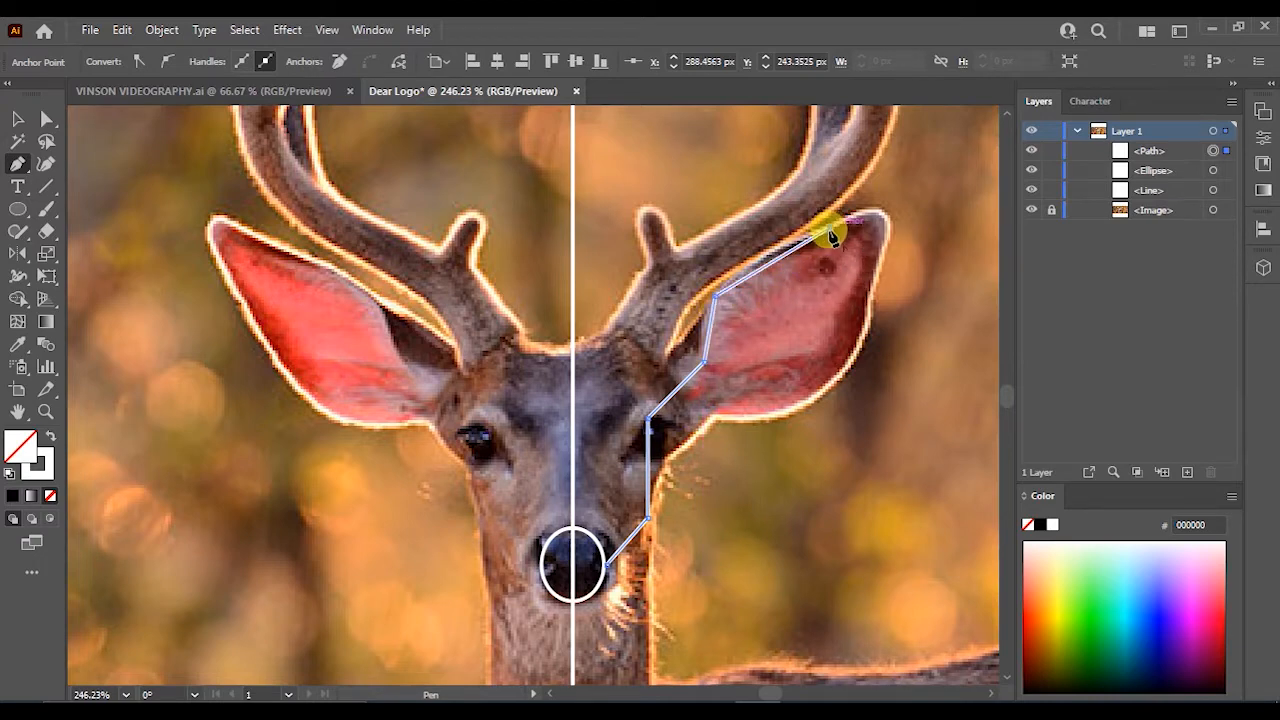
left_click(822, 308)
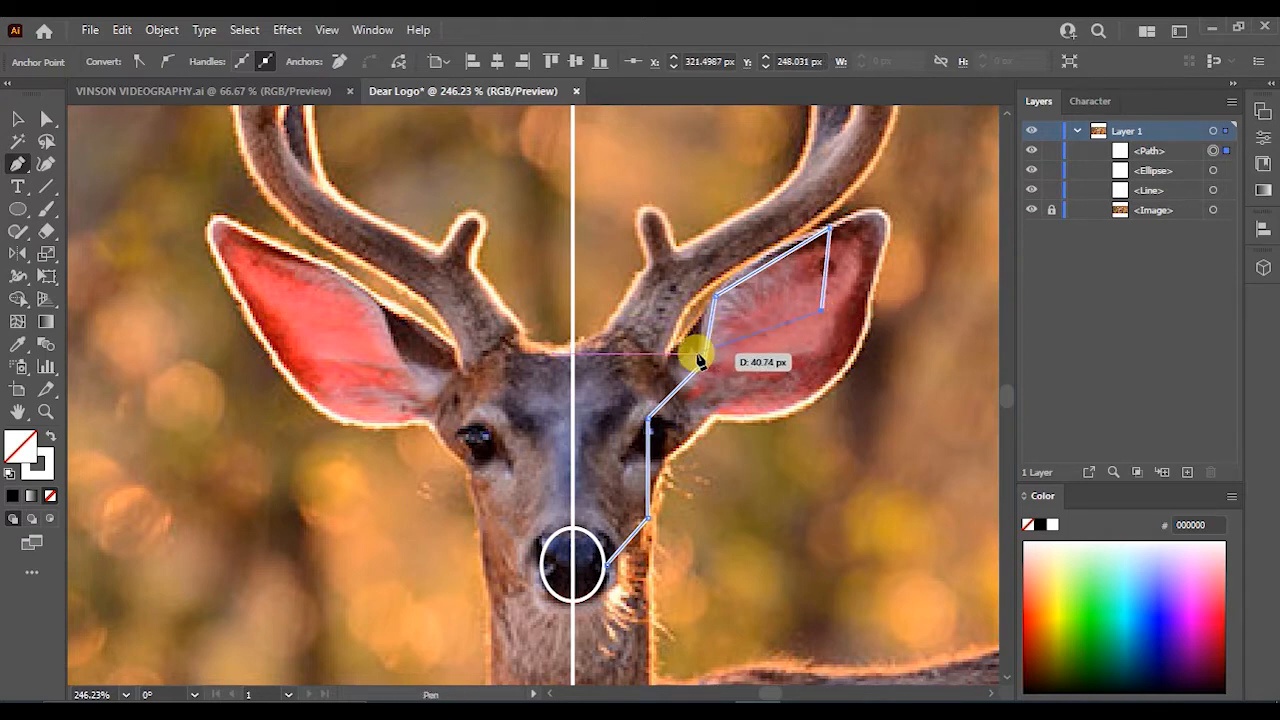
key("ctrl+z")
key("ctrl+z")
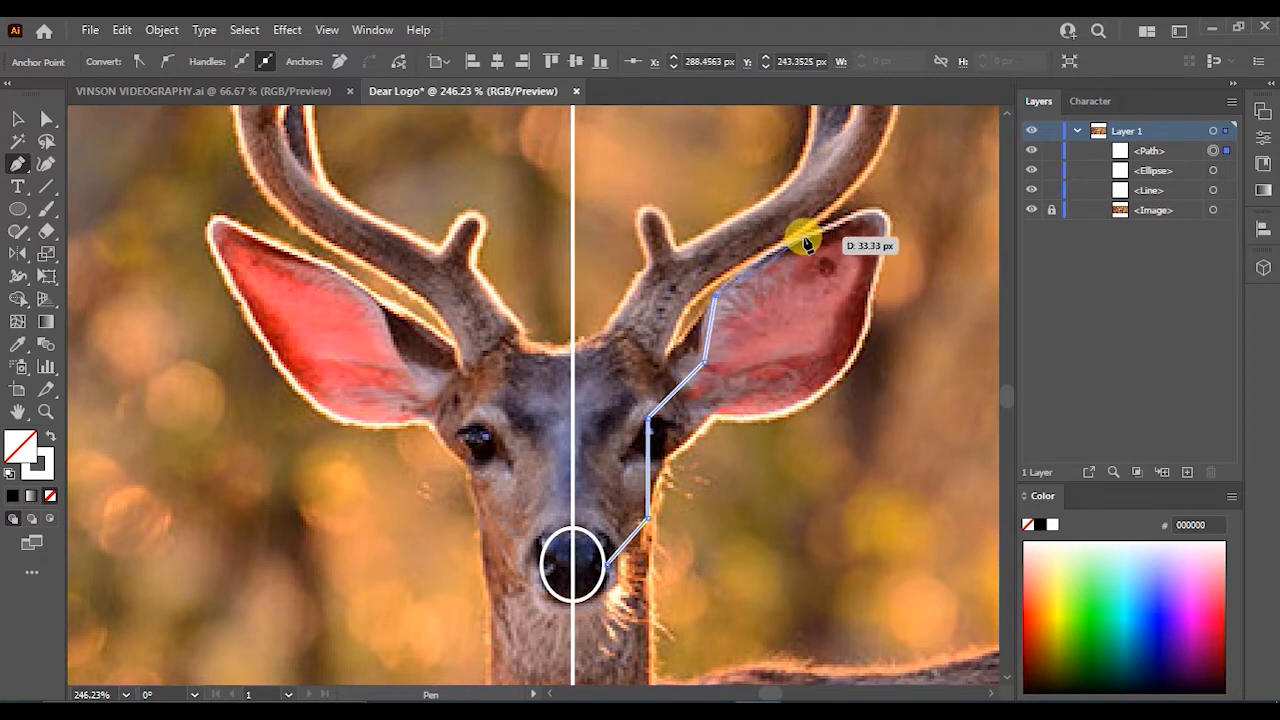
left_click(805, 243)
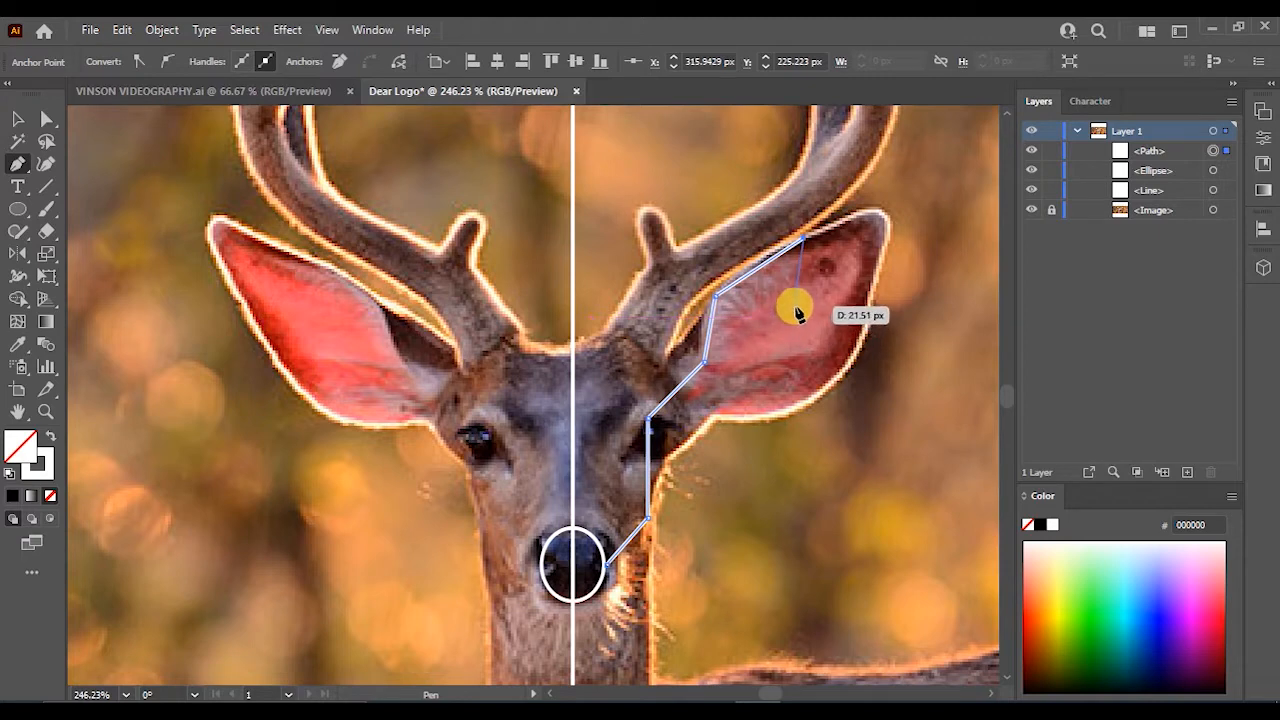
left_click(799, 303)
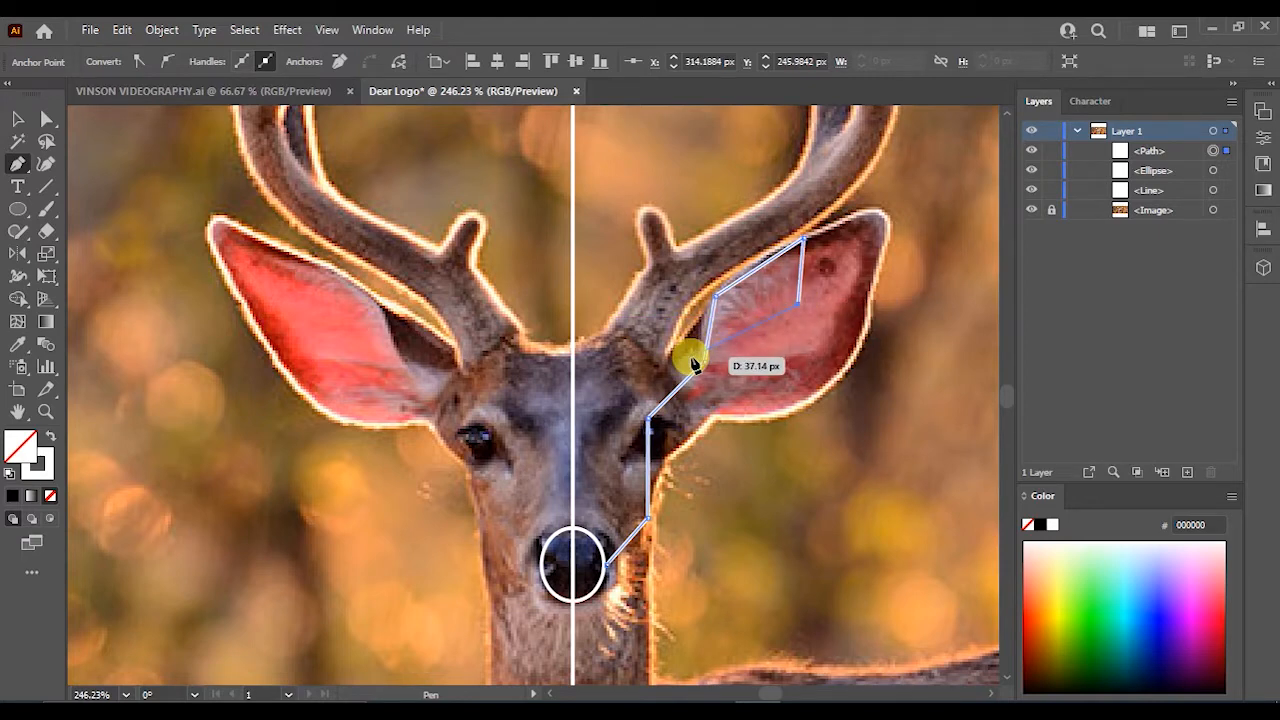
left_click(690, 356)
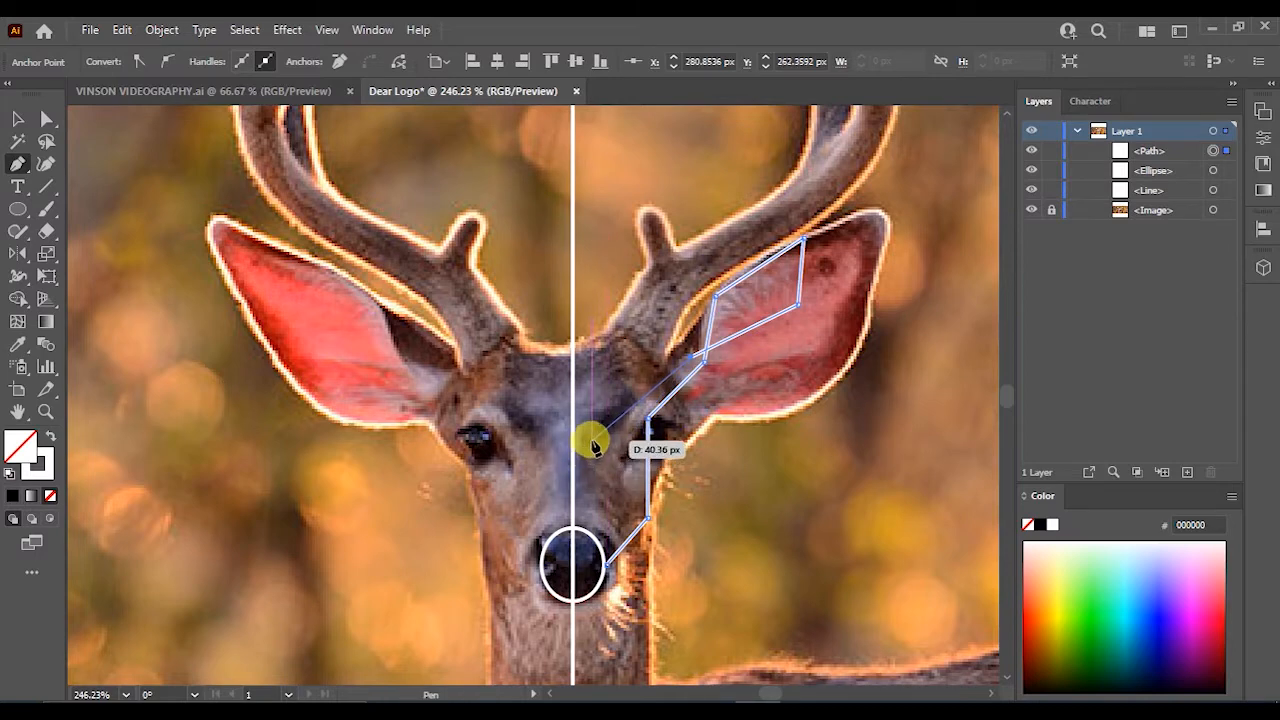
key("v")
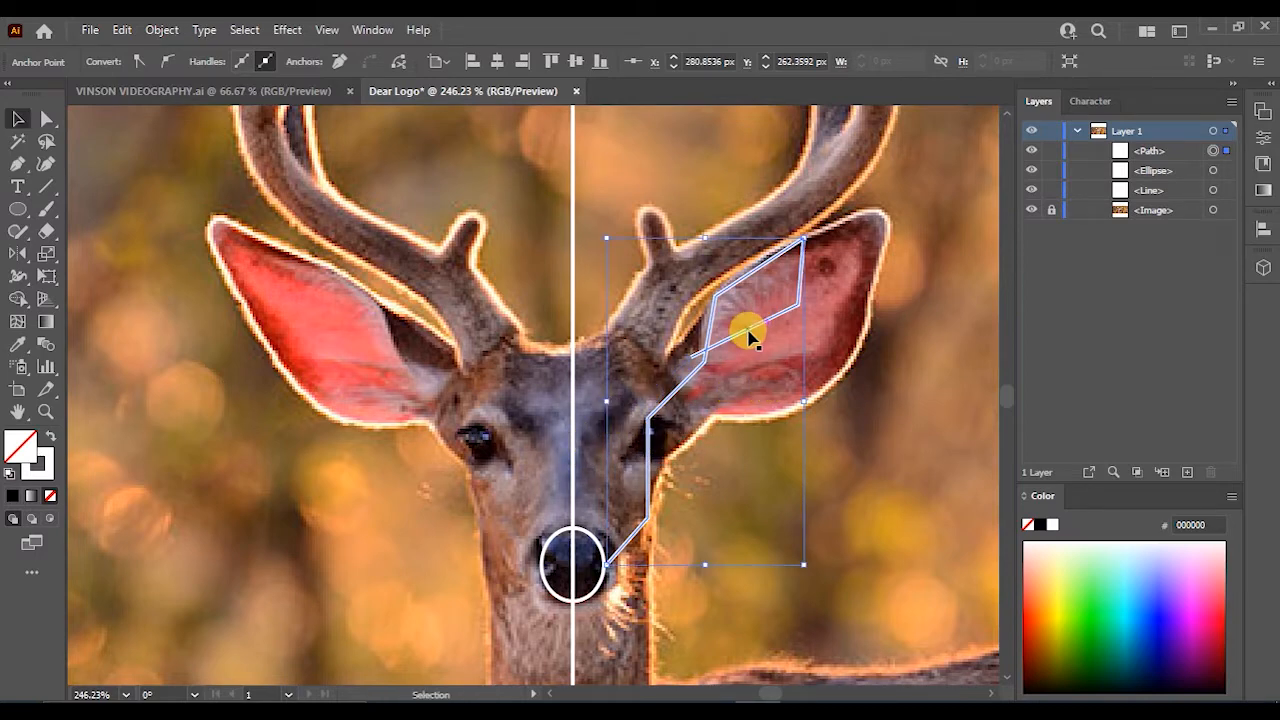
left_click(732, 370)
left_click(740, 332)
left_click(667, 450)
scroll(675, 450, "up", 1)
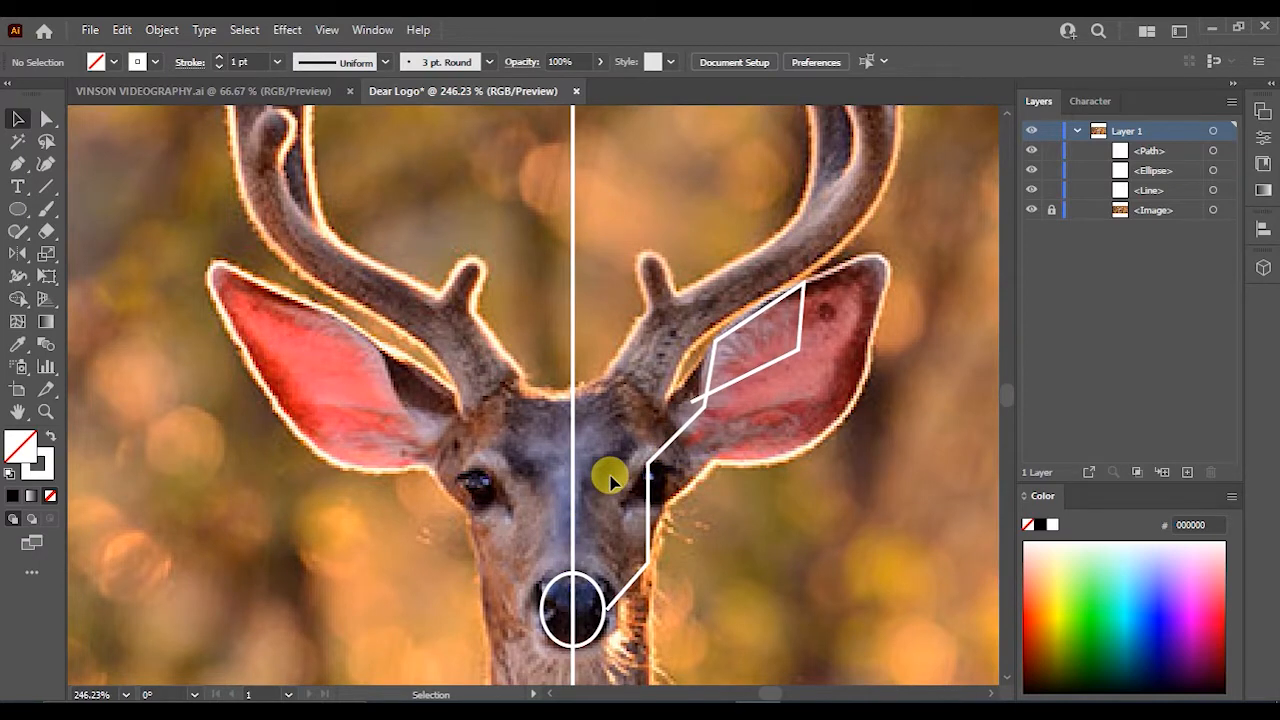
- Draw a second Pen path from the top of the nose up the face to the centre line between the ears
left_click(17, 163)
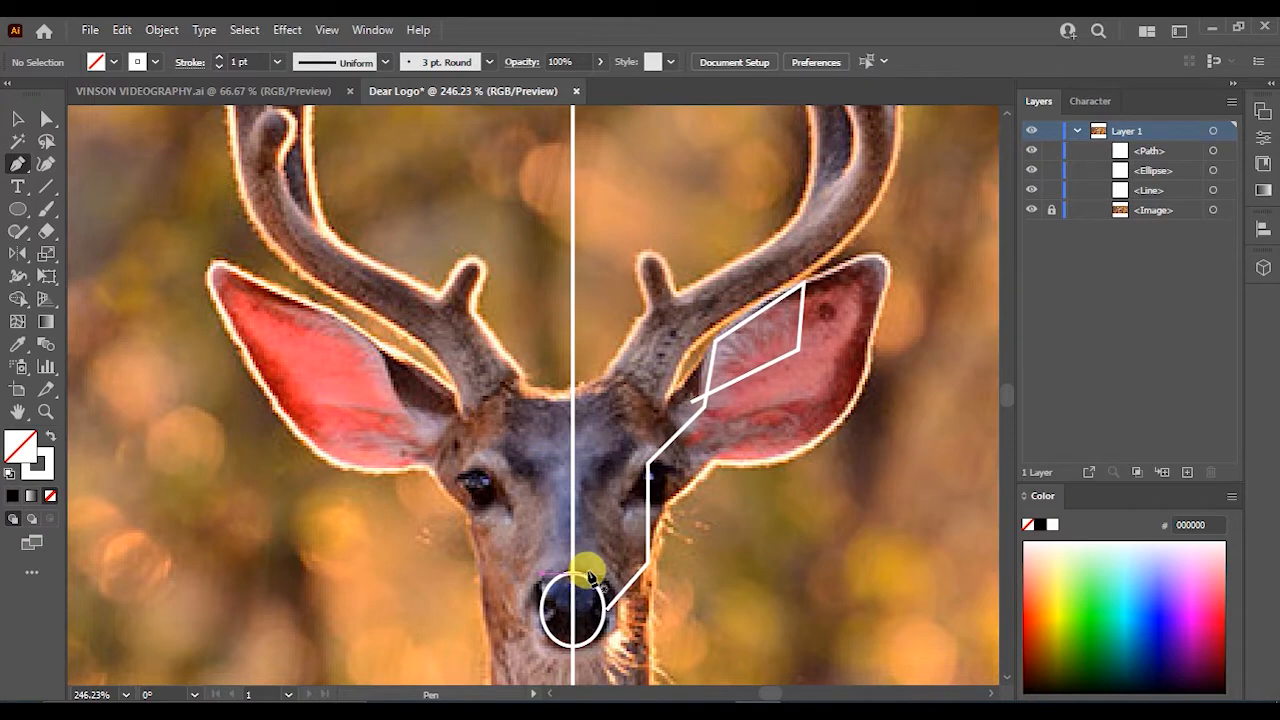
left_click_drag(590, 576, 591, 486)
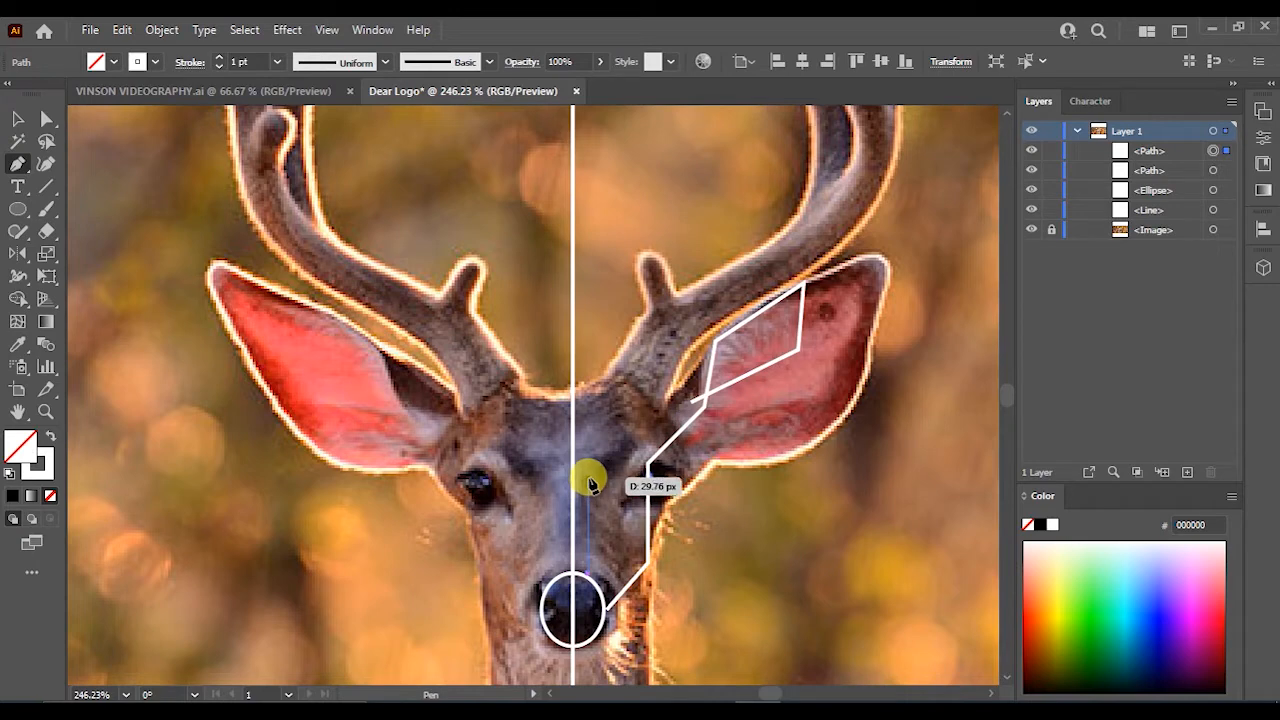
left_click_drag(591, 486, 588, 486)
left_click_drag(588, 486, 570, 366)
left_click(574, 367)
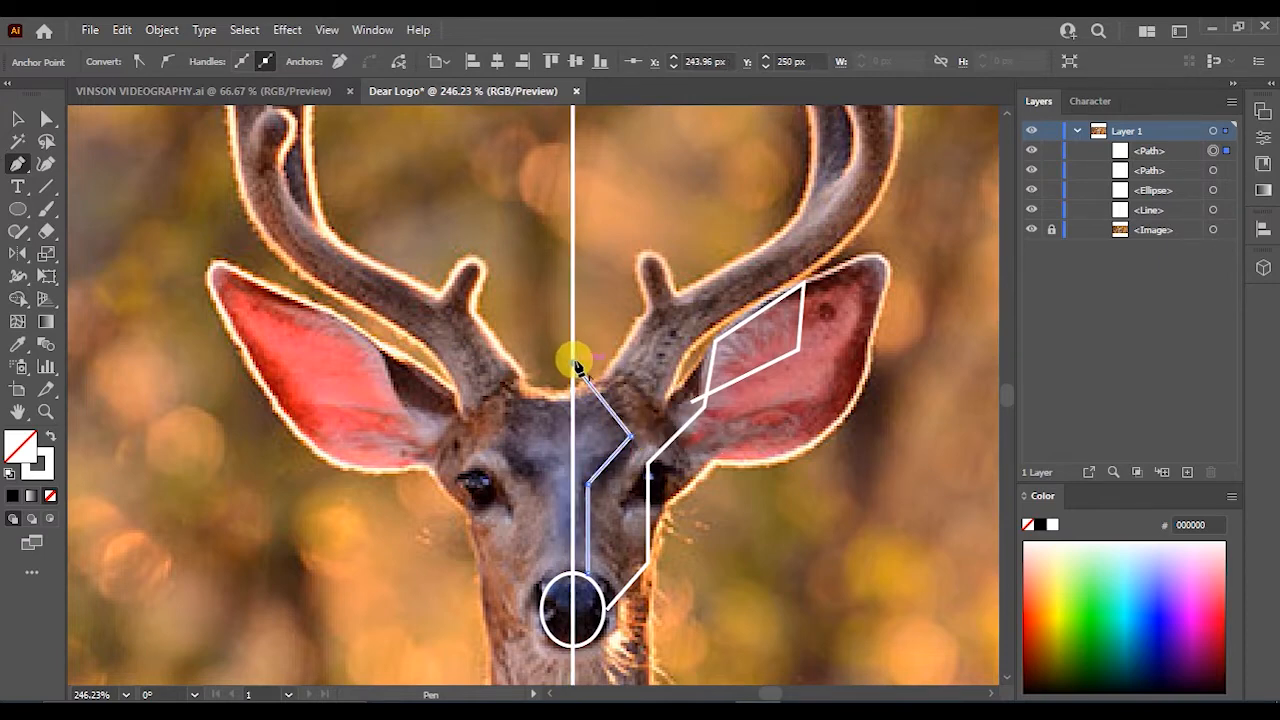
key("v")
key("ctrl+shift+a")
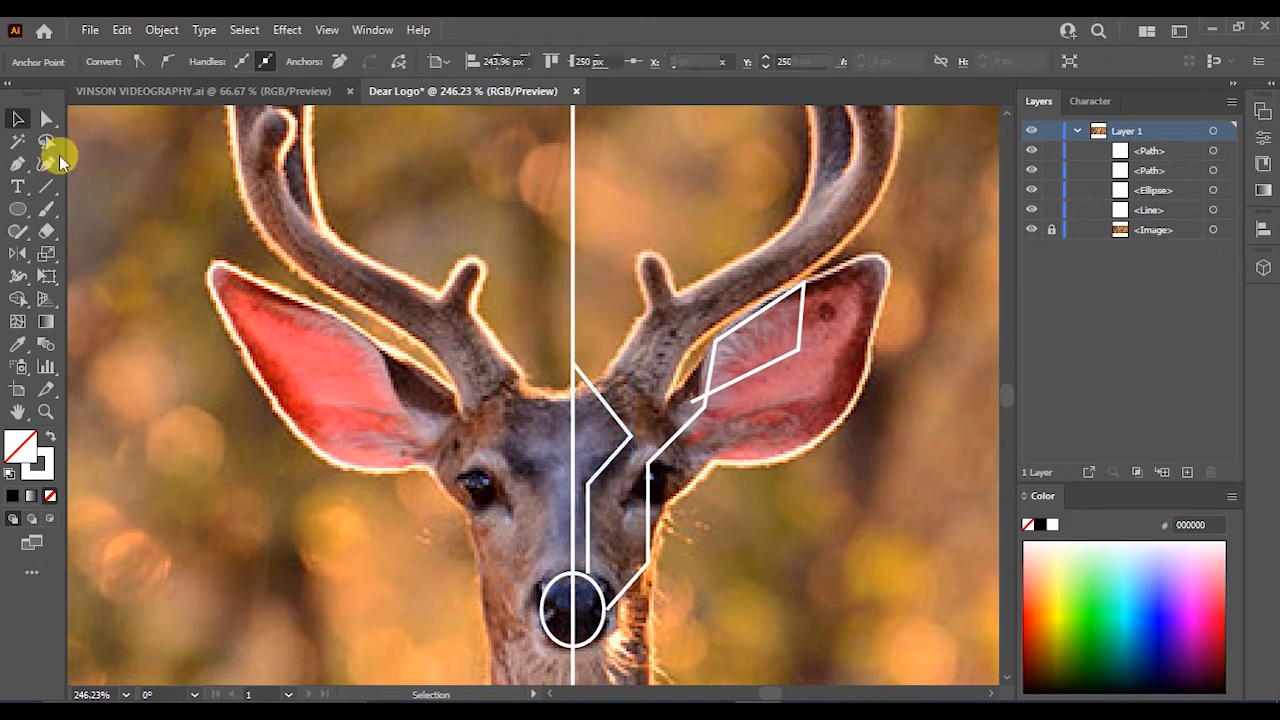
- Draw a Pen path from the centre line along the right antler's main beam to its tip
left_click(19, 166)
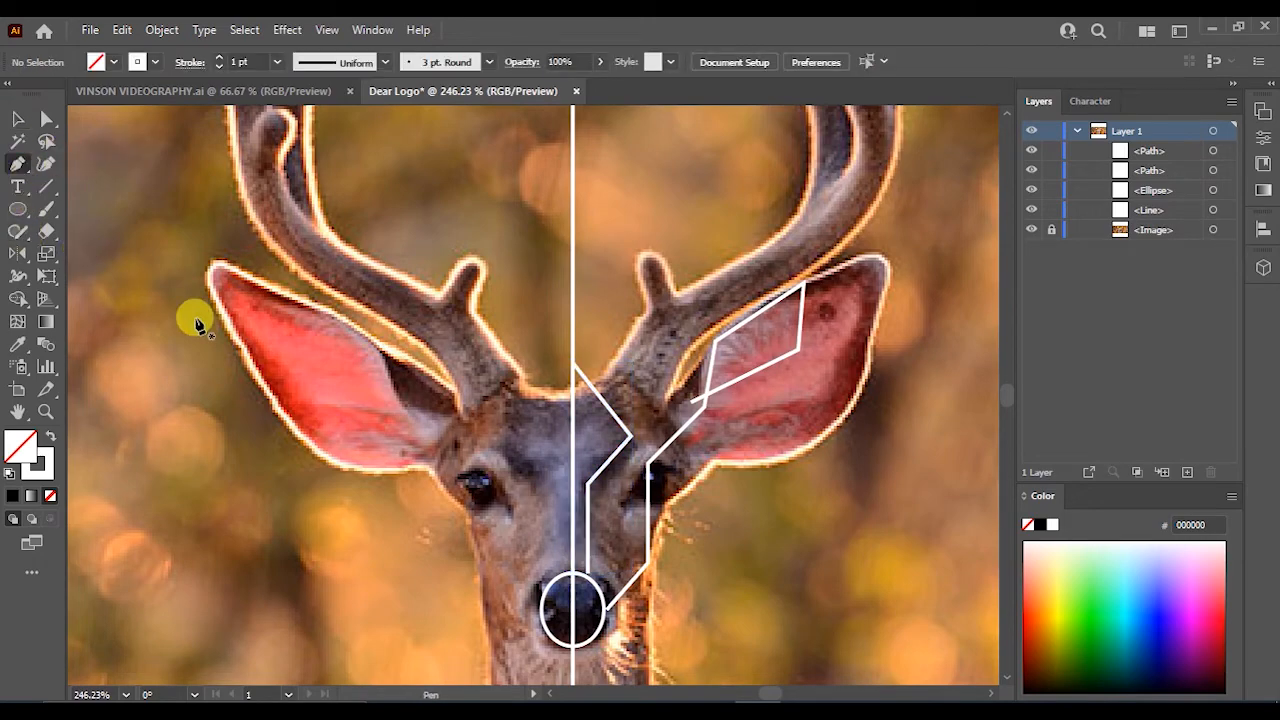
scroll(577, 414, "down", 2)
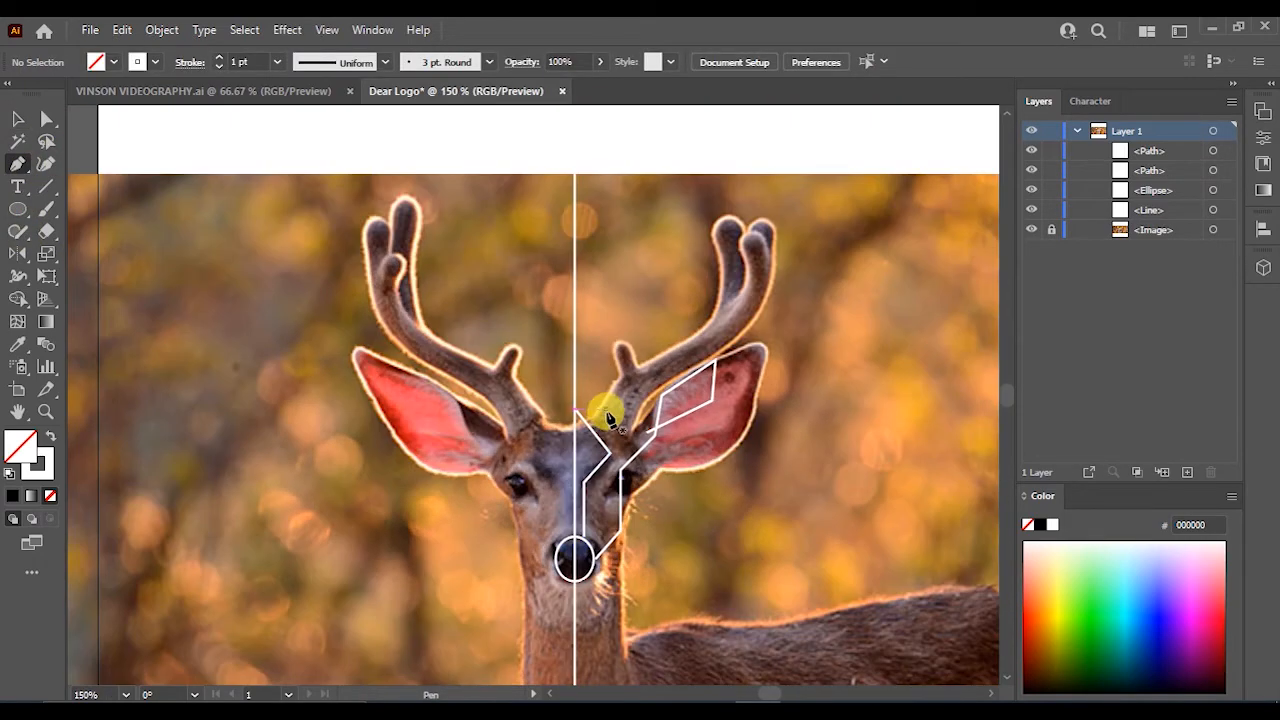
scroll(613, 420, "up", 3)
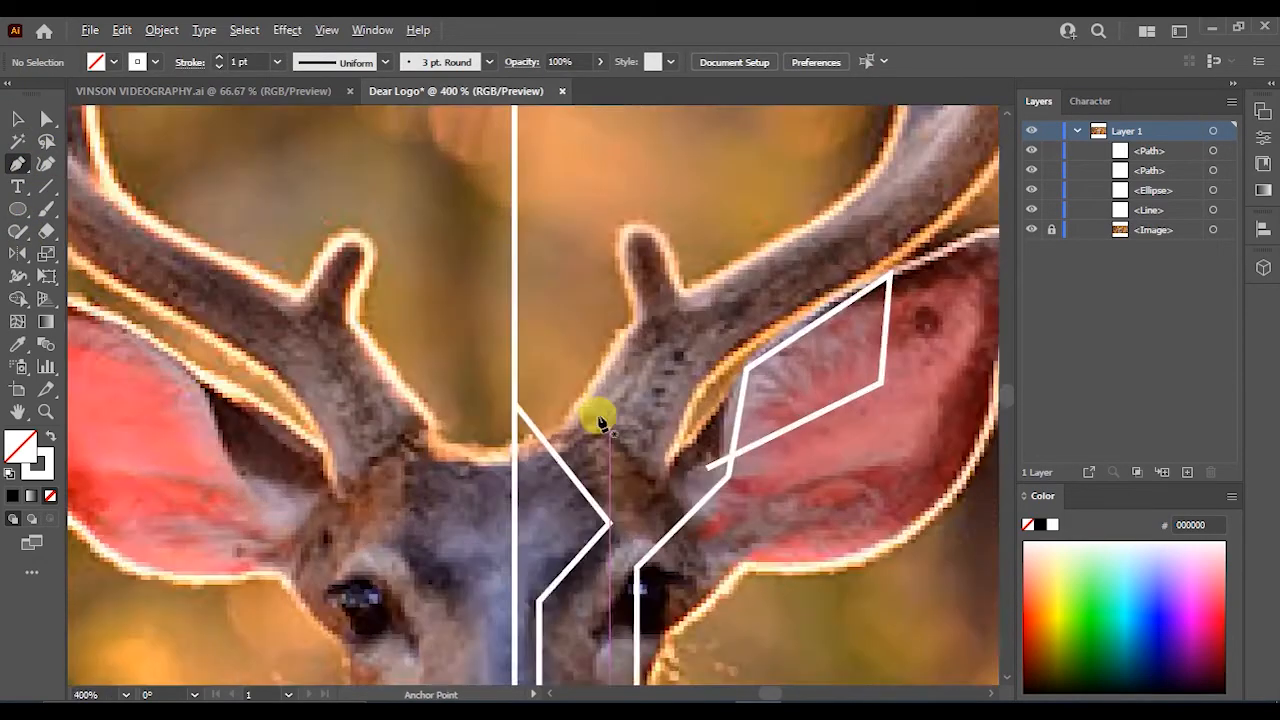
left_click(515, 450)
scroll(760, 320, "down", 2)
left_click_drag(760, 320, 836, 262)
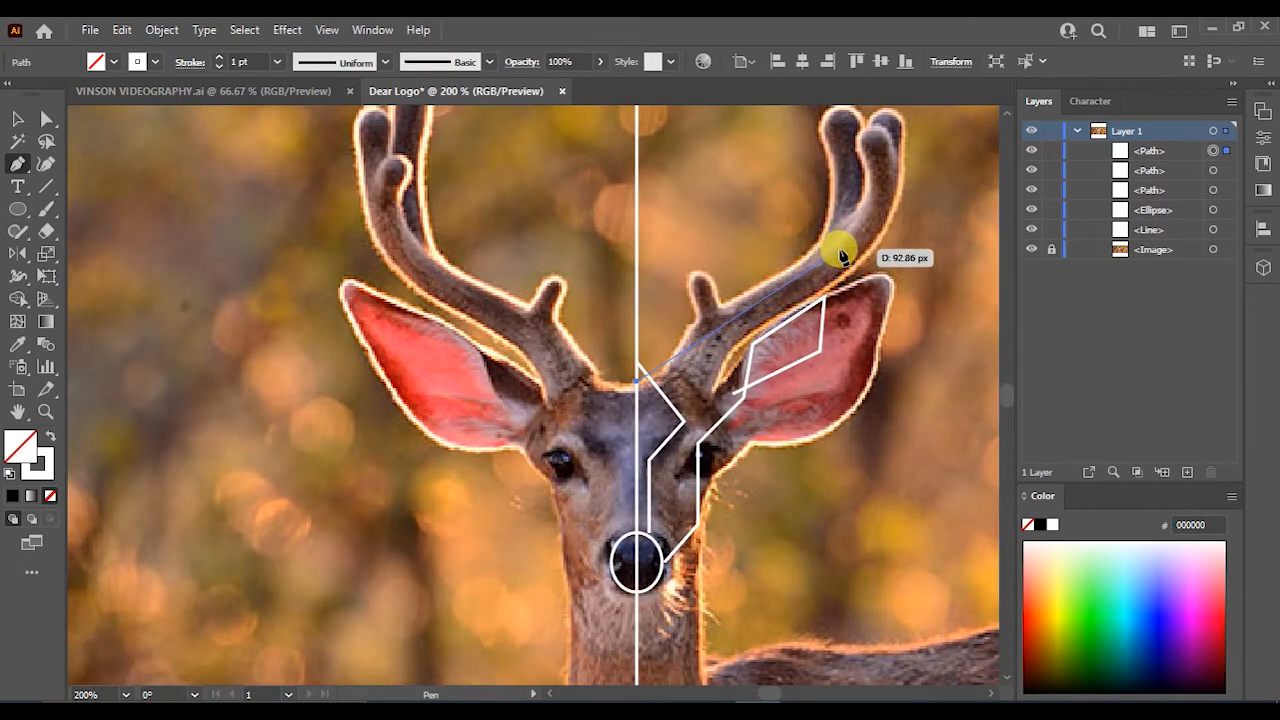
left_click(836, 252)
scroll(834, 278, "down", 2)
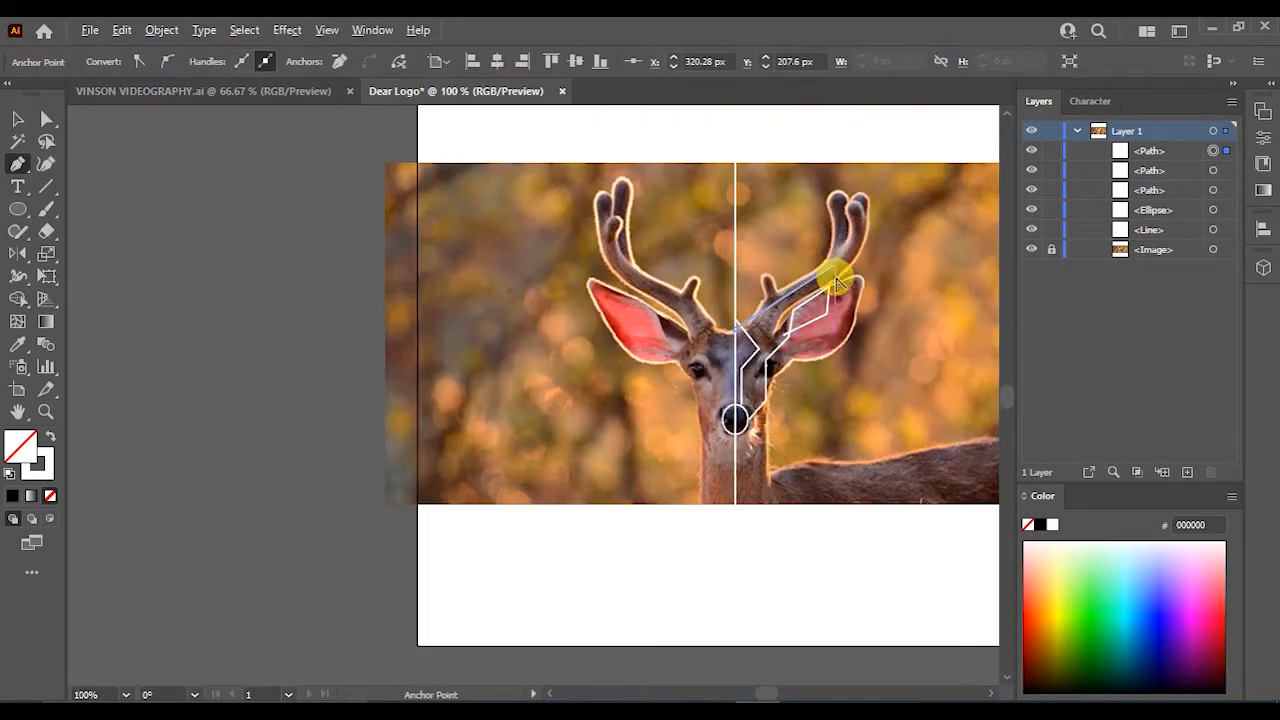
scroll(842, 236, "up", 4)
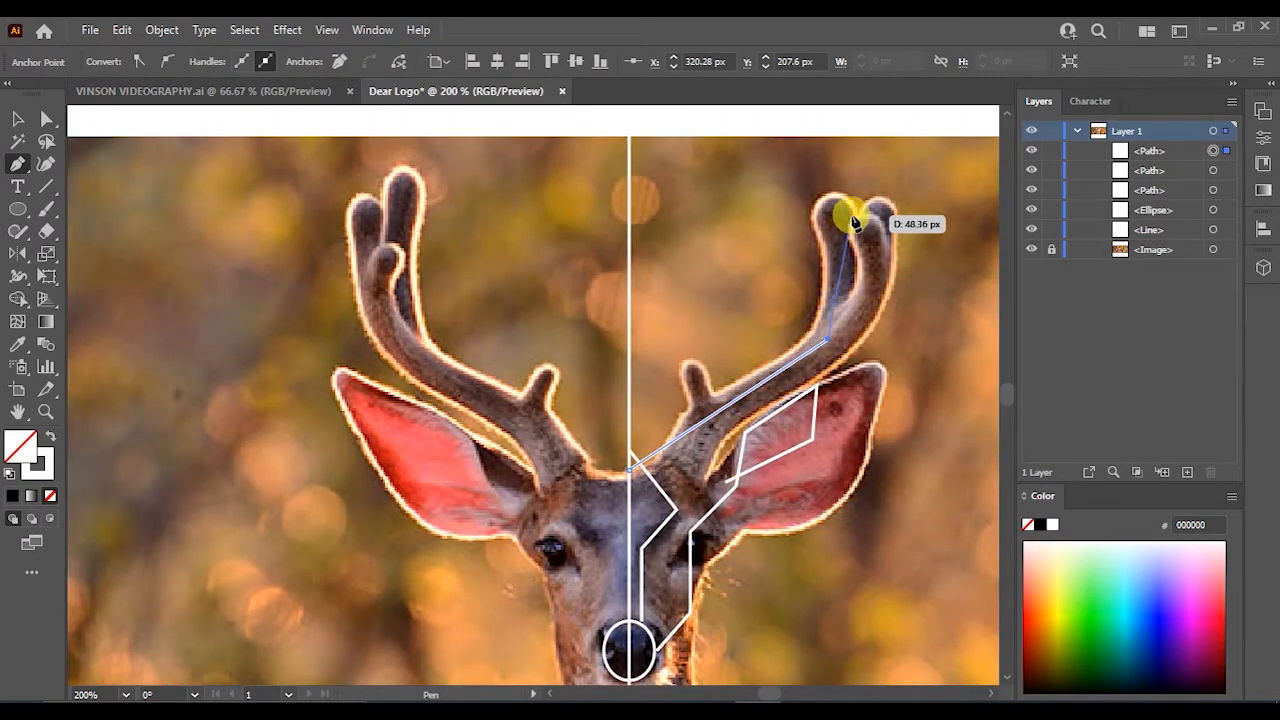
left_click(850, 215)
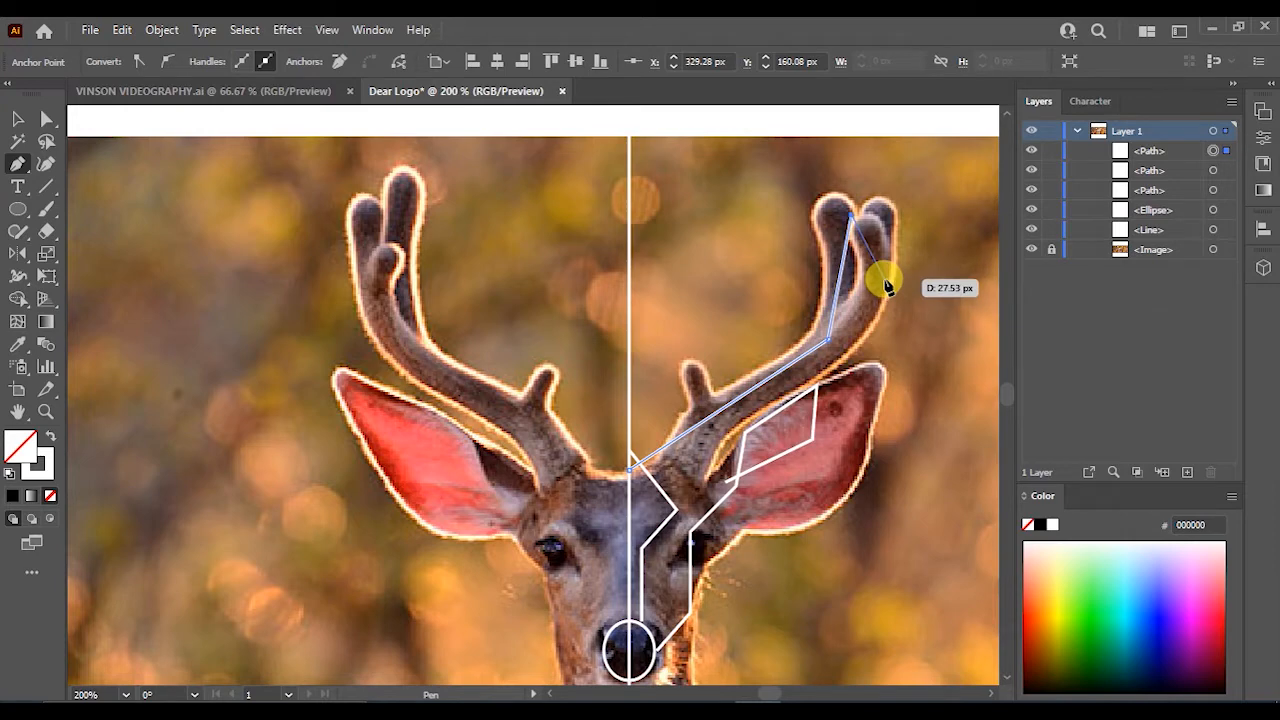
key("v")
left_click(884, 278)
- Draw a short Pen path tracing the rear tine at the top of the right antler
left_click(17, 164)
left_click(836, 342)
left_click_drag(836, 342, 858, 333)
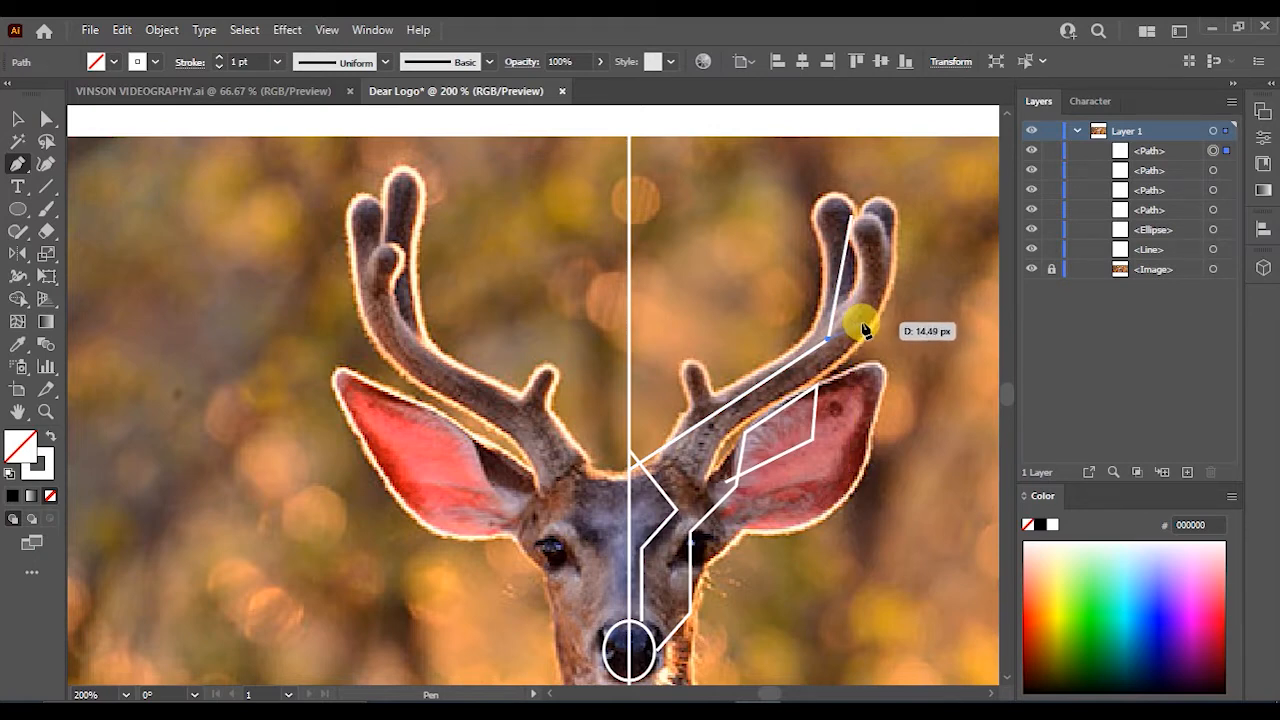
left_click_drag(862, 325, 753, 368)
key("v")
left_click(718, 347)
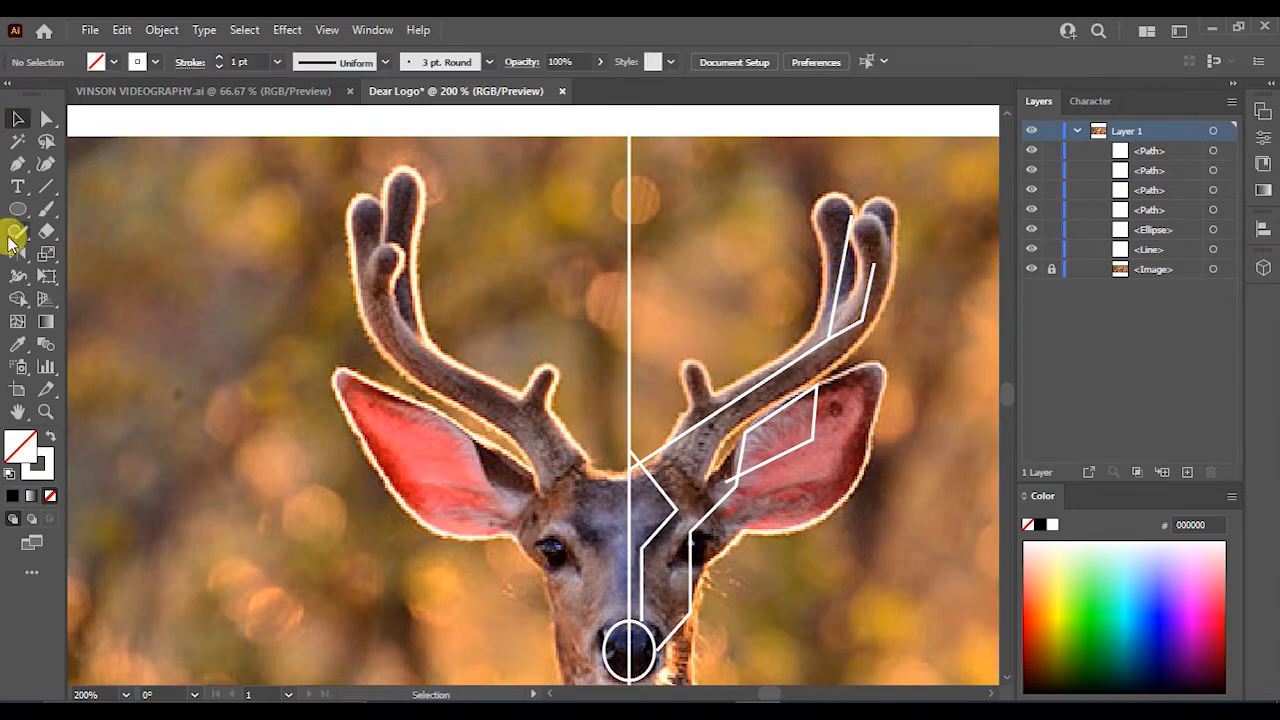
- Draw a short line for the front brow tine on the right antler
left_click(20, 166)
scroll(690, 430, "up", 3)
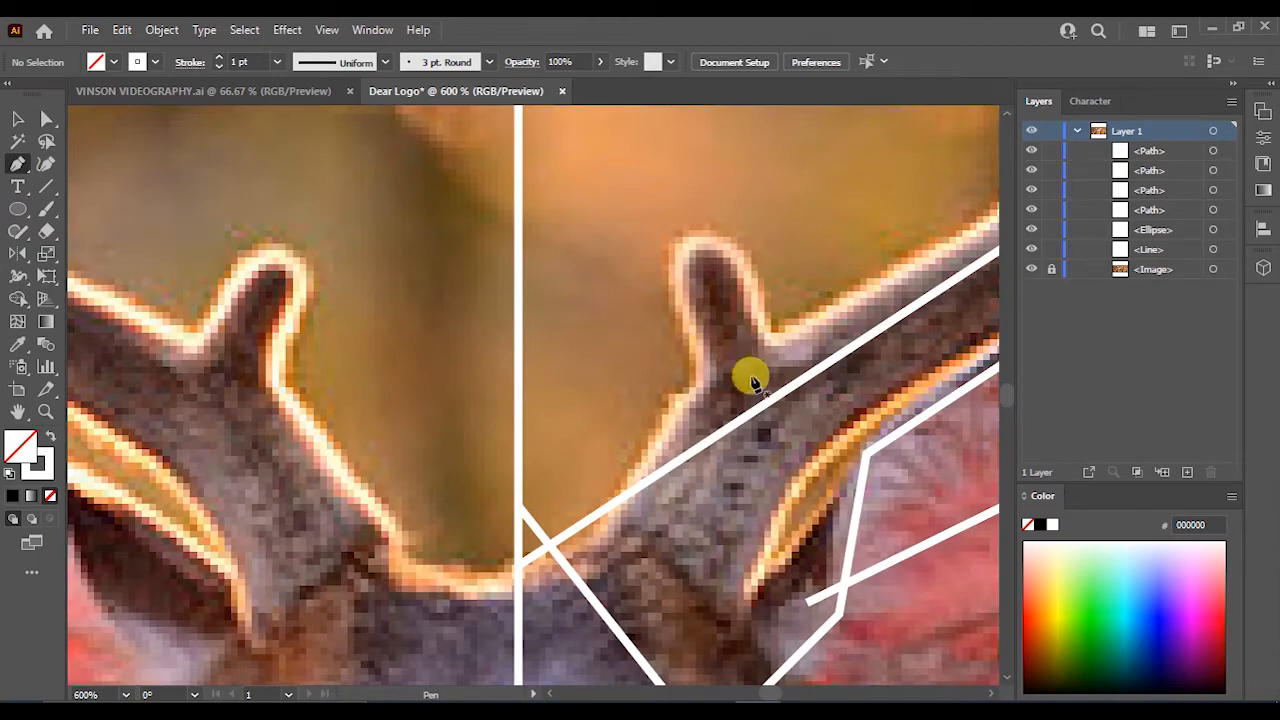
left_click_drag(770, 398, 726, 314)
scroll(726, 314, "down", 3)
key("v")
left_click(852, 568)
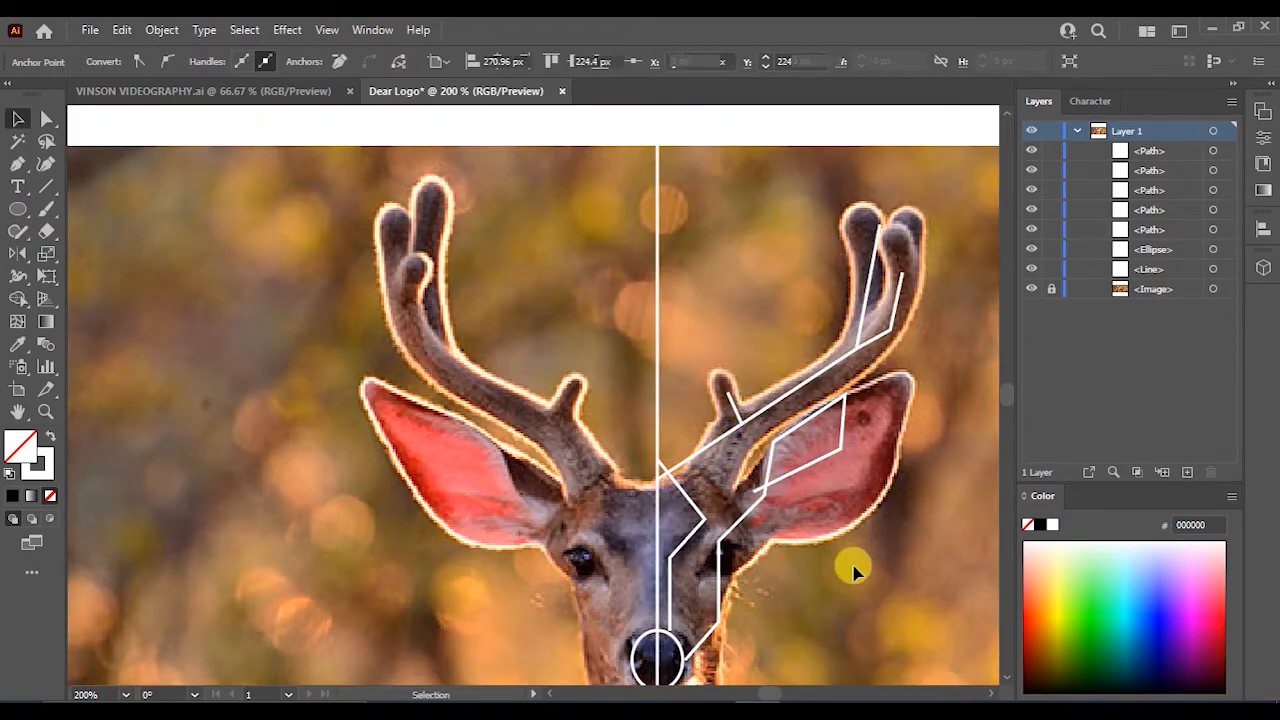
- Nudge the path anchor points where the antler and ear lines meet so the joins line up
scroll(852, 570, "down", 3)
scroll(852, 592, "up", 3)
key("space")
left_click_drag(843, 588, 806, 482)
key("ctrl+space")
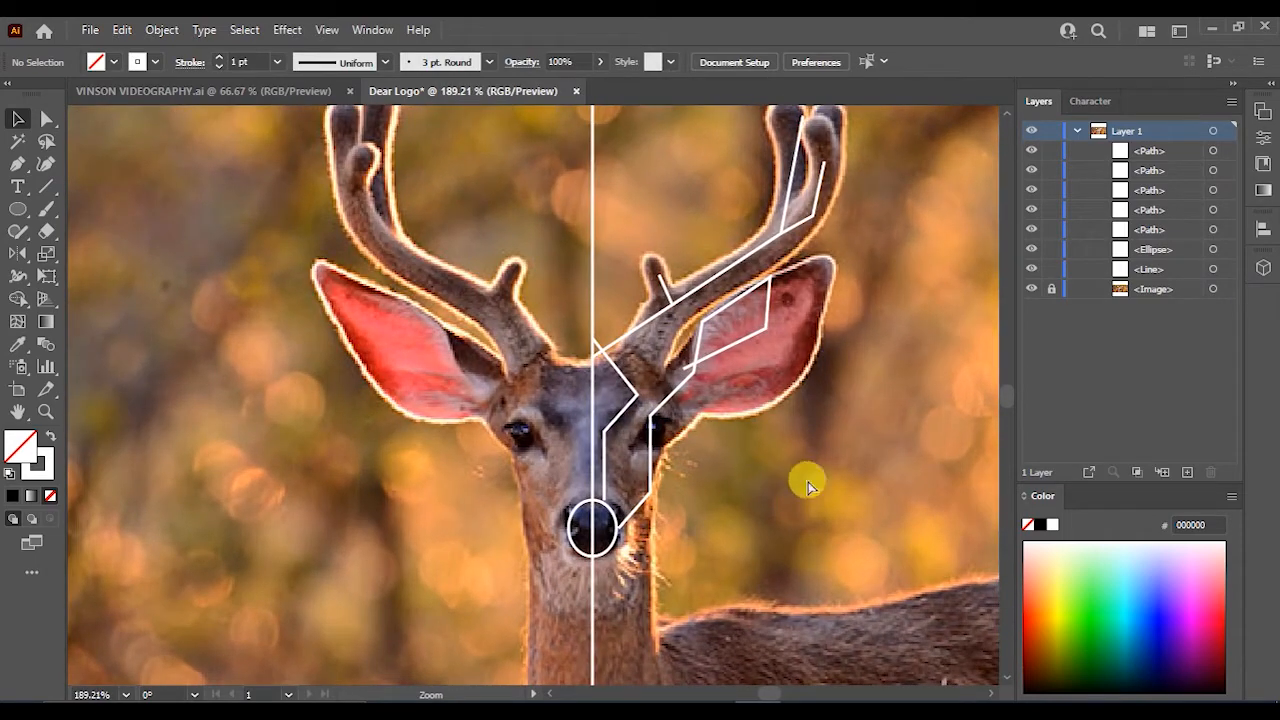
scroll(724, 363, "up", 2)
left_click(46, 120)
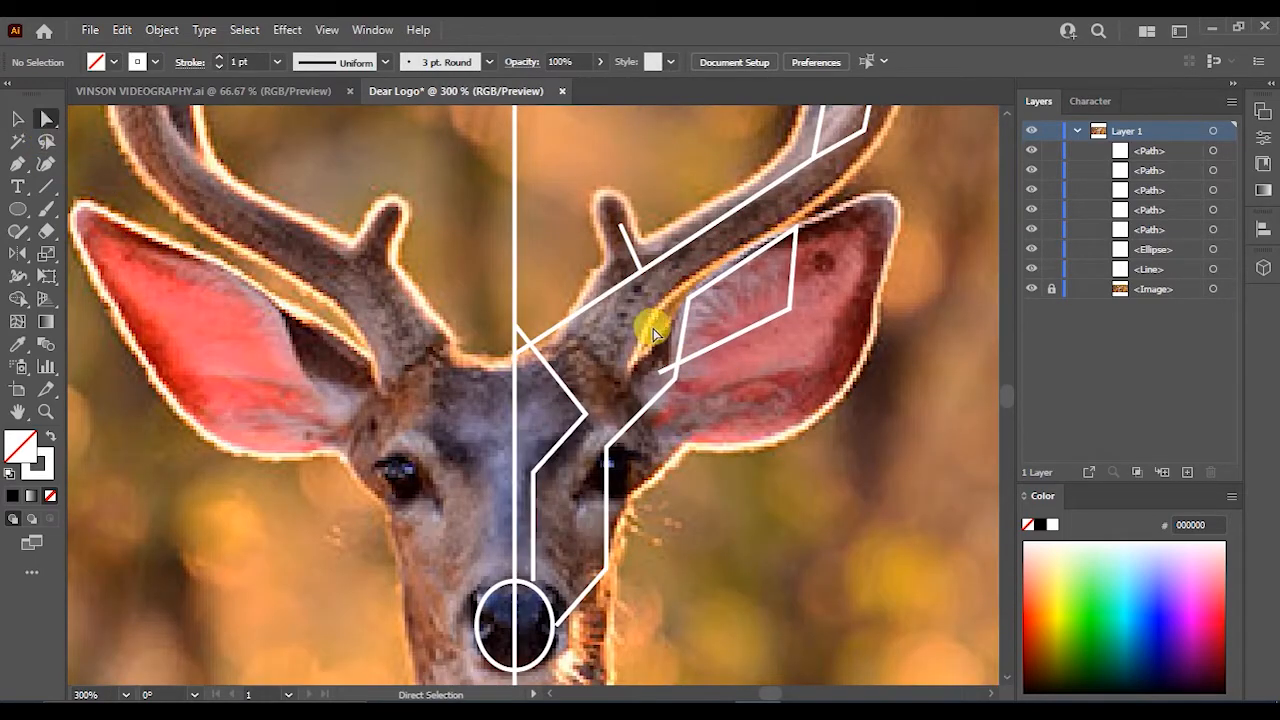
scroll(672, 380, "up", 2)
left_click(636, 366)
left_click_drag(636, 366, 637, 376)
left_click_drag(899, 238, 898, 216)
scroll(878, 287, "down", 1)
left_click_drag(718, 347, 718, 342)
scroll(718, 342, "down", 2)
left_click(17, 118)
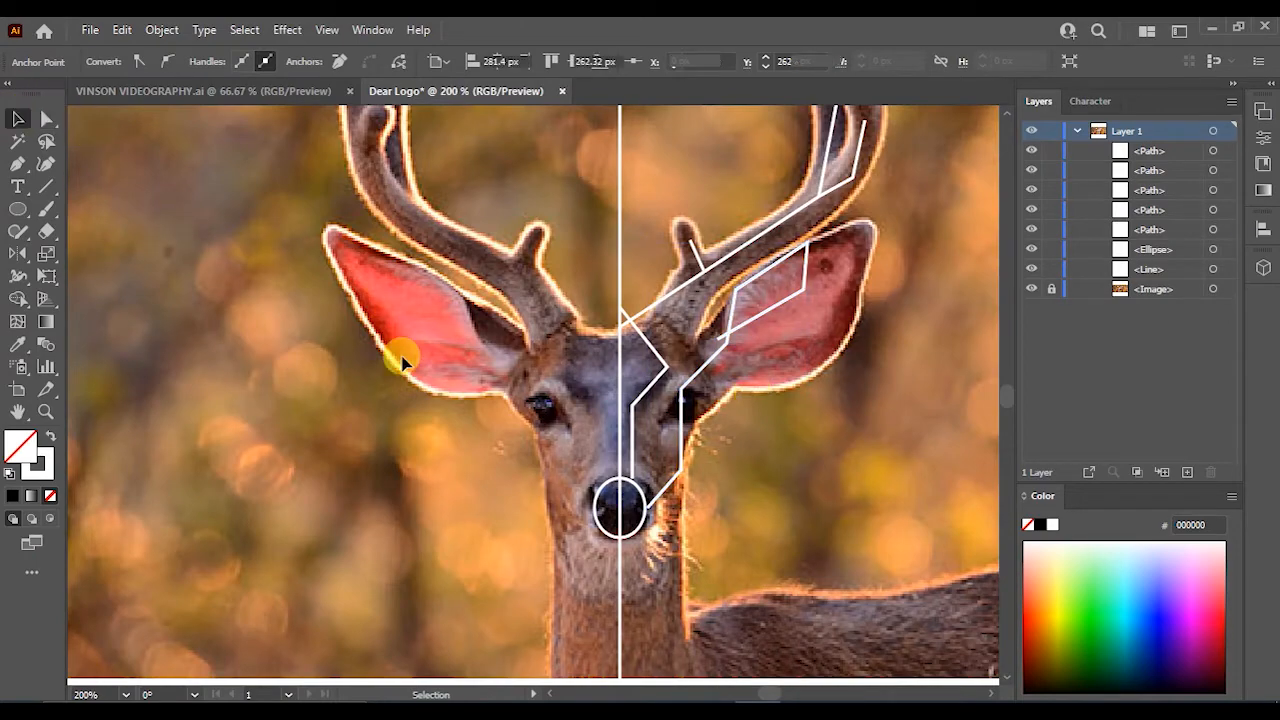
left_click(335, 333)
scroll(516, 356, "down", 1)
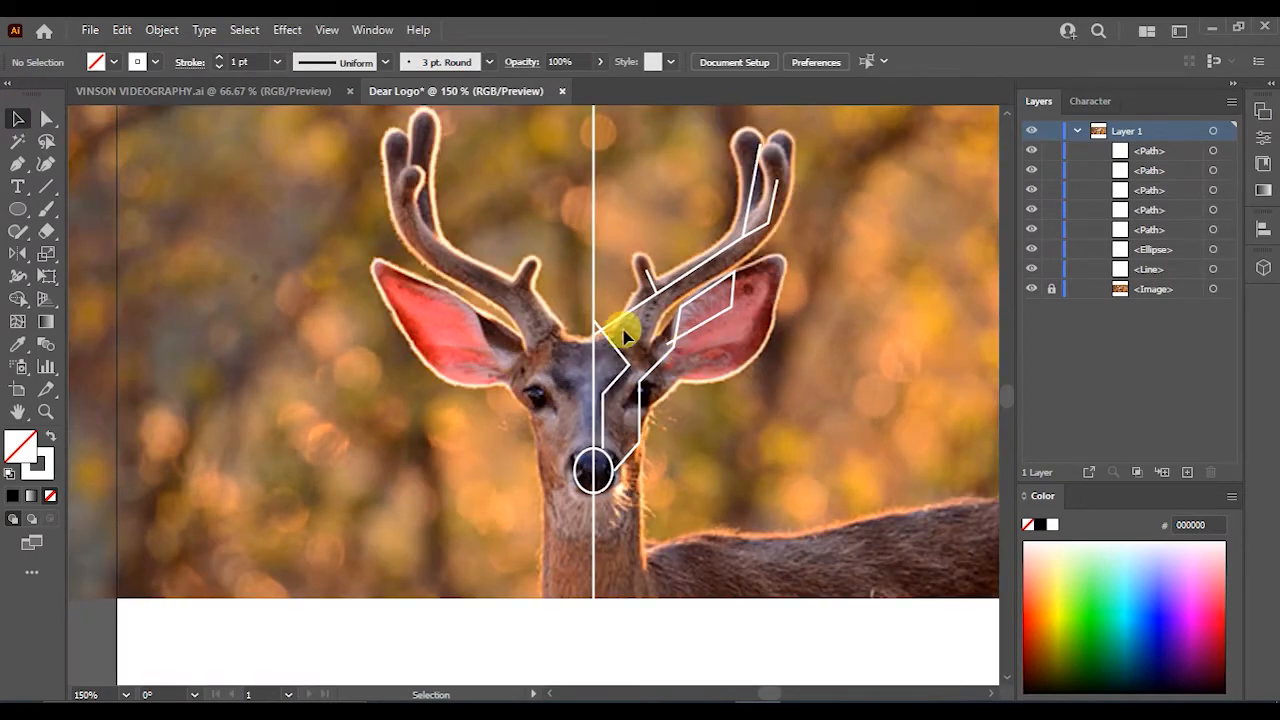
scroll(660, 325, "up", 2)
scroll(651, 349, "down", 2)
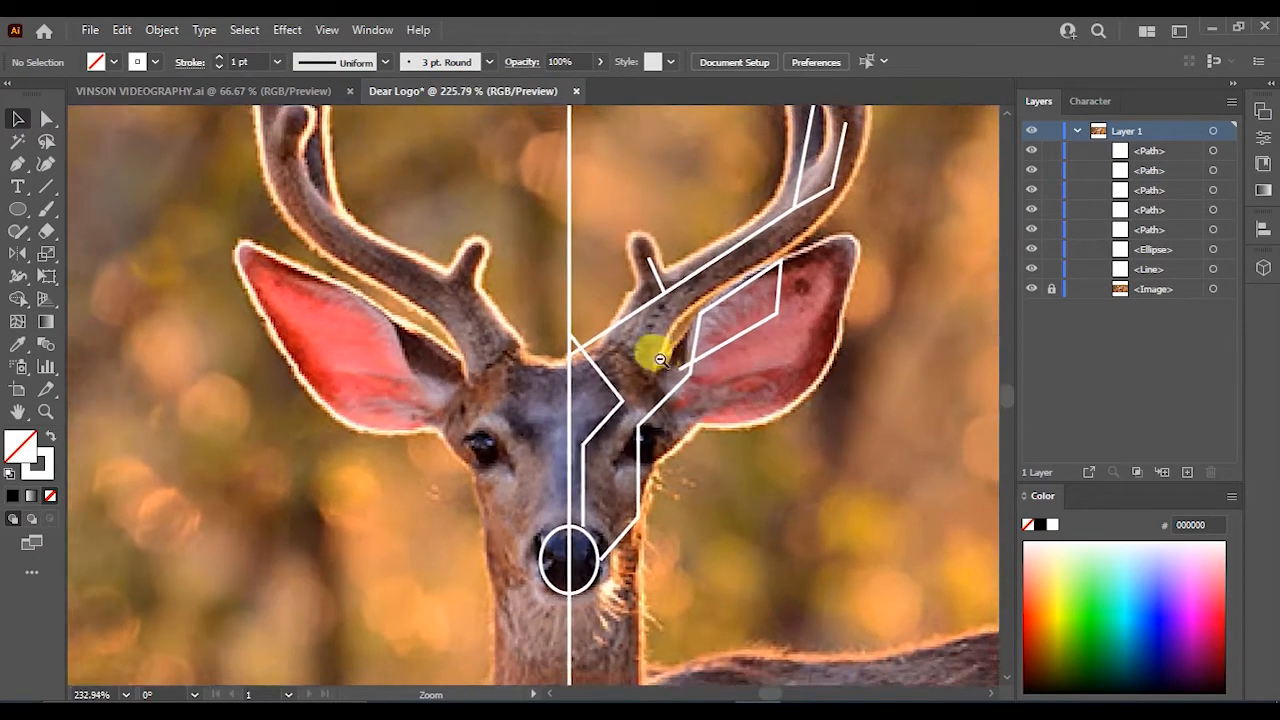
- Change the stroke of the traced paths to black and hide the deer photo layer
left_click_drag(753, 440, 766, 435)
left_click(624, 547, "shift")
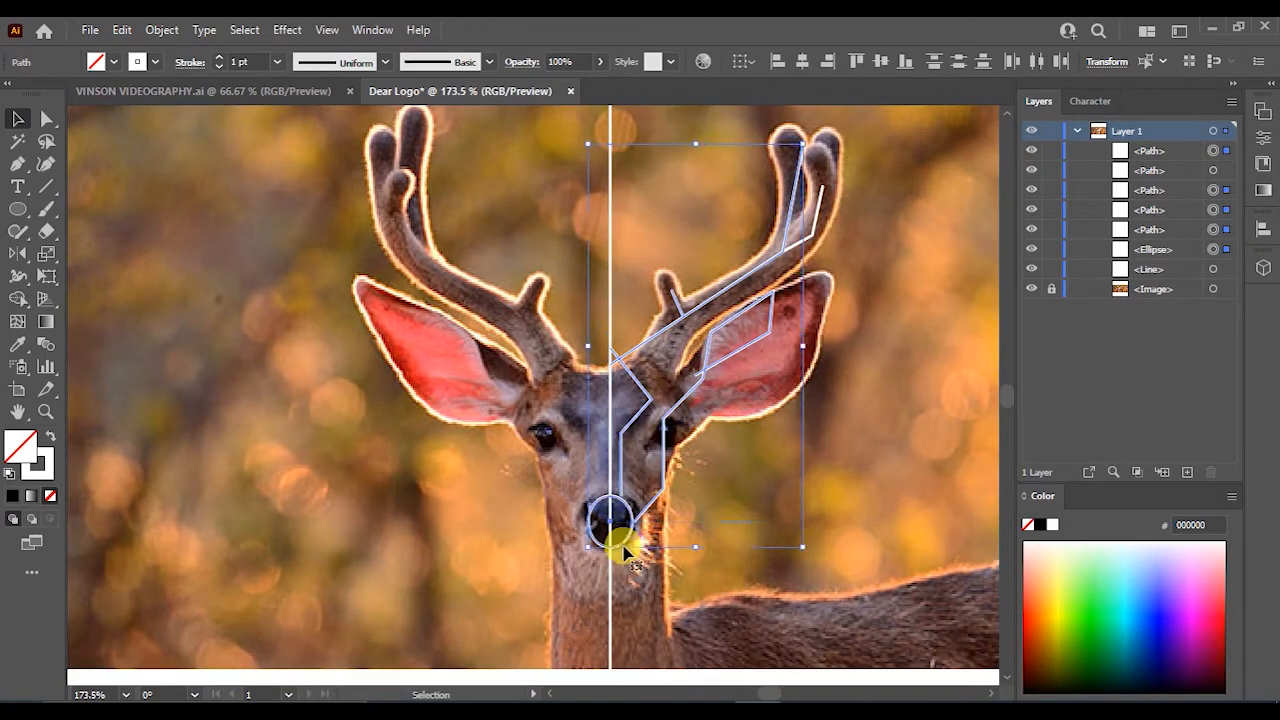
double_click(46, 470)
left_click(624, 472)
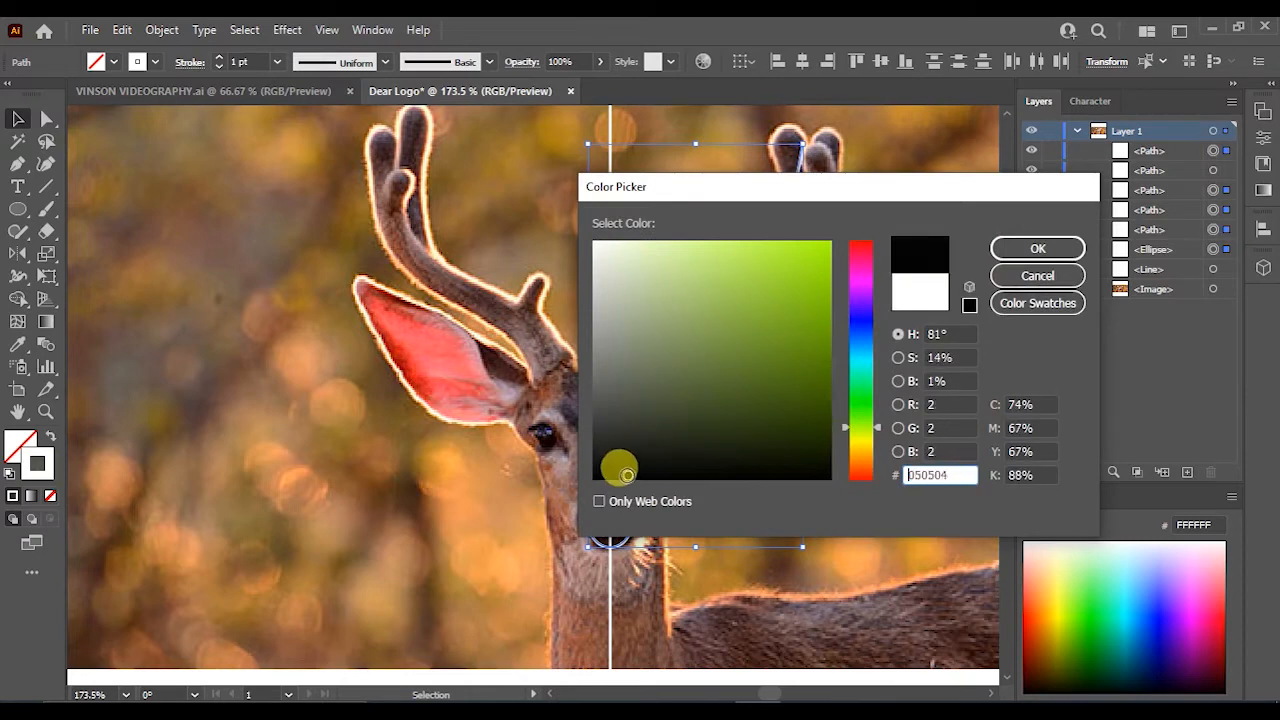
left_click(1038, 248)
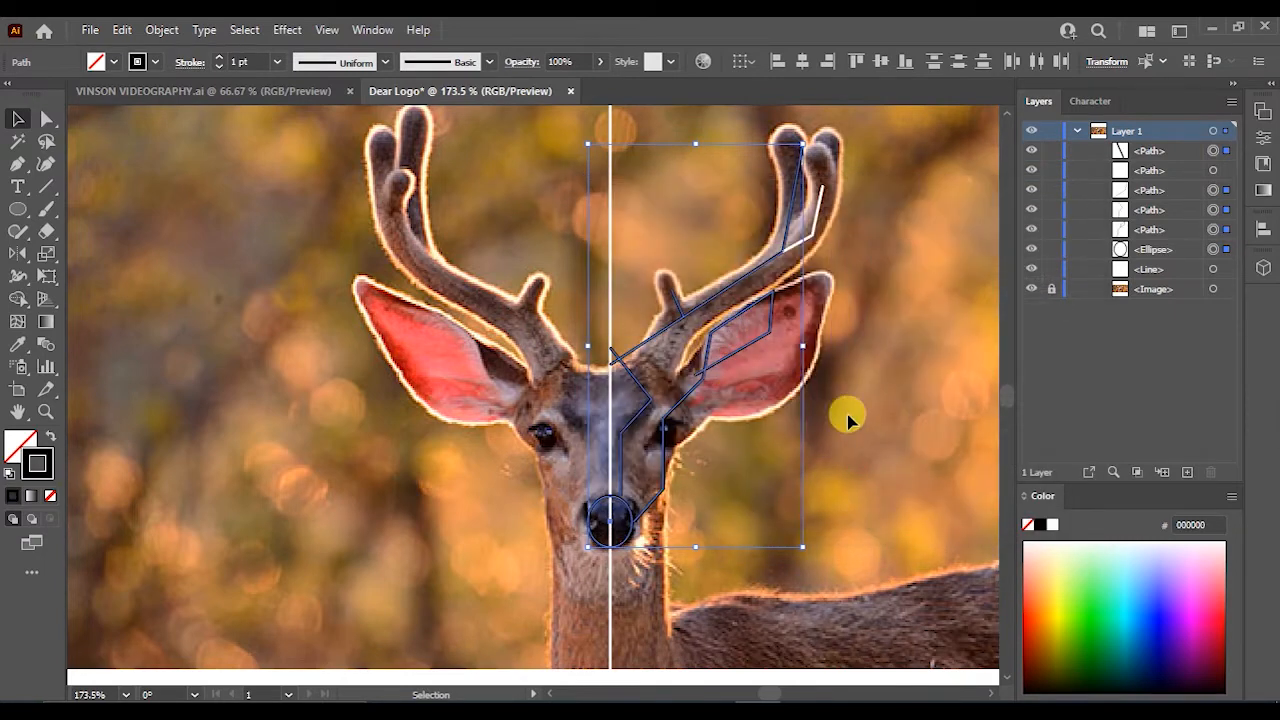
left_click(846, 420)
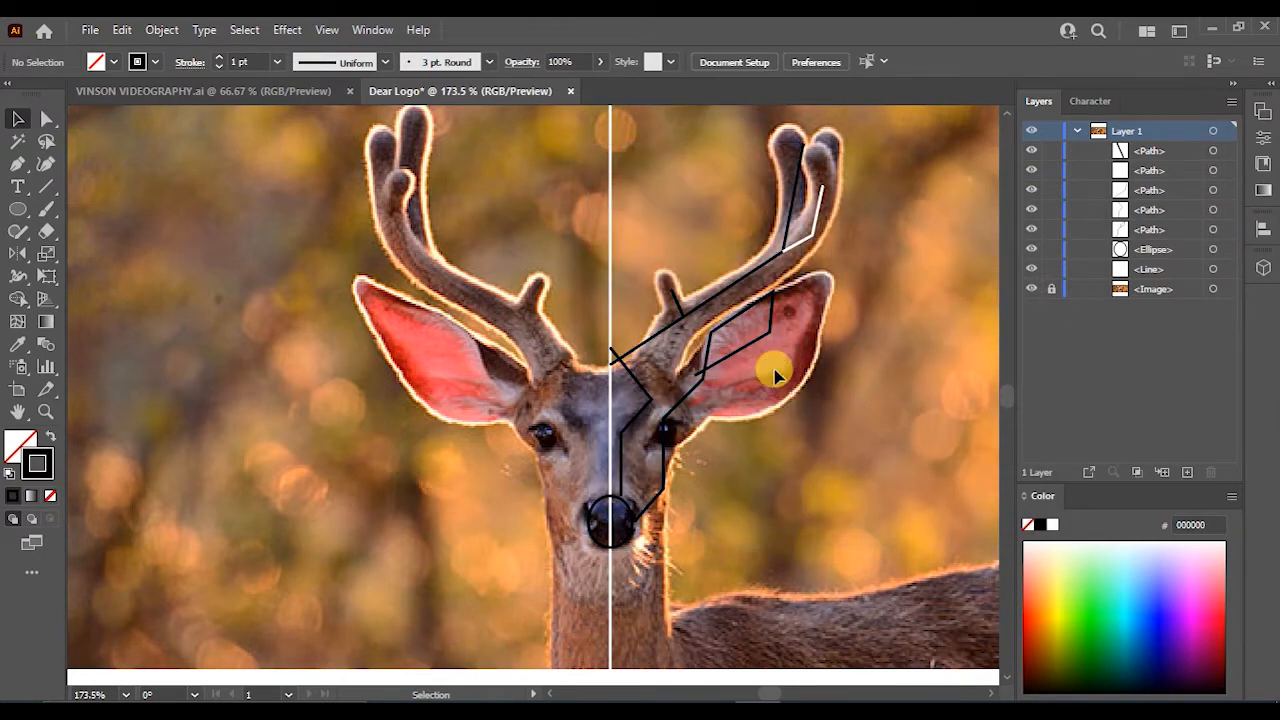
left_click(1031, 289)
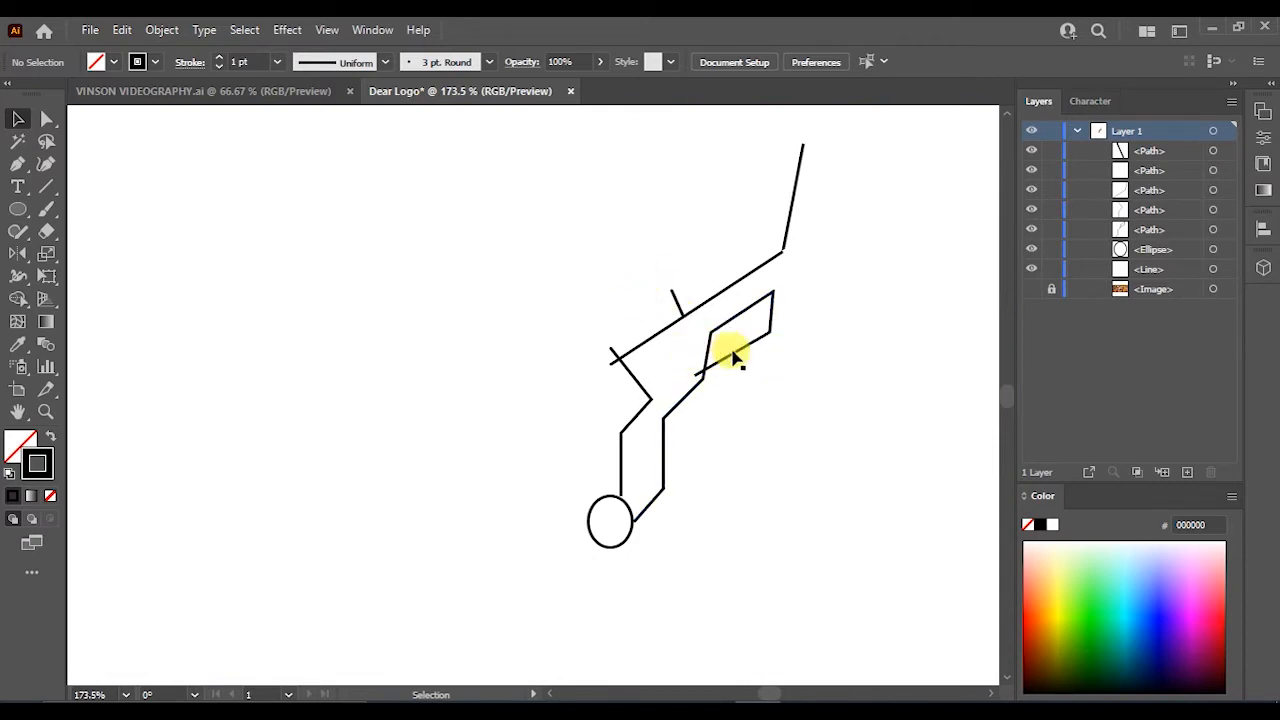
- Round the corners of the right ear path with the Direct Selection corner widgets
key("a")
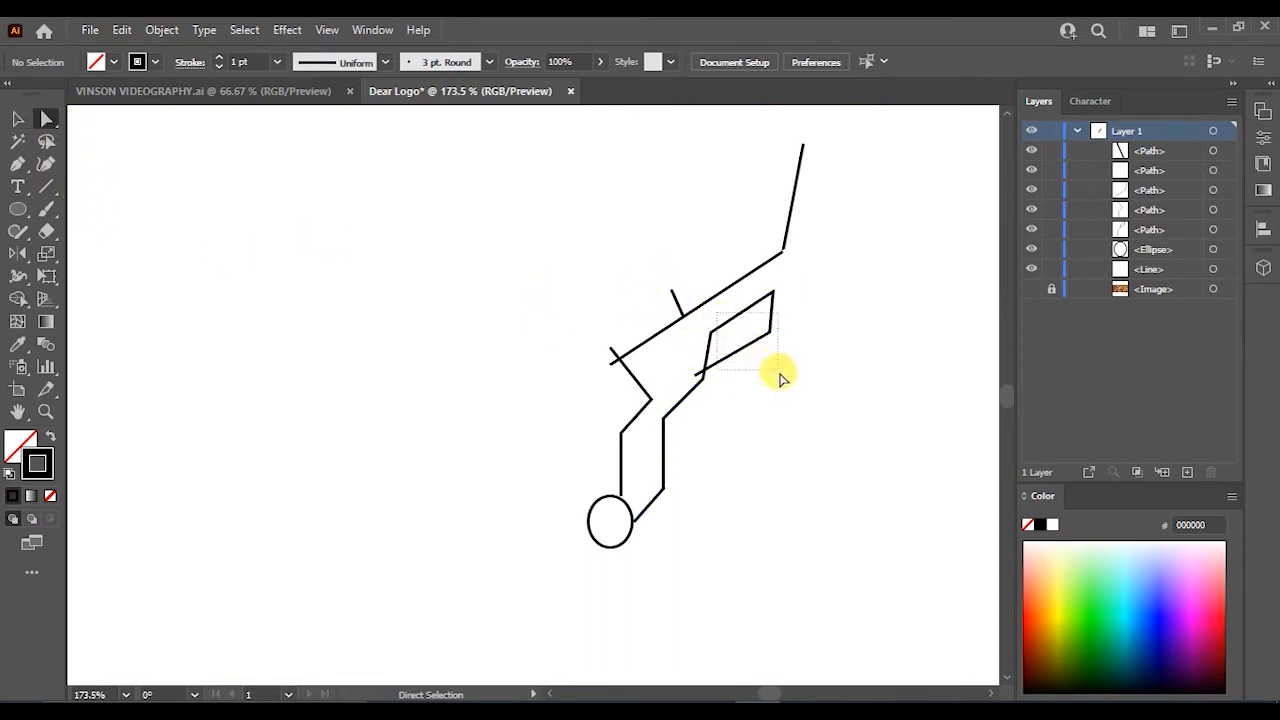
left_click_drag(780, 373, 778, 372)
scroll(750, 294, "up", 1)
key("ctrl+space")
left_click_drag(757, 309, 872, 355)
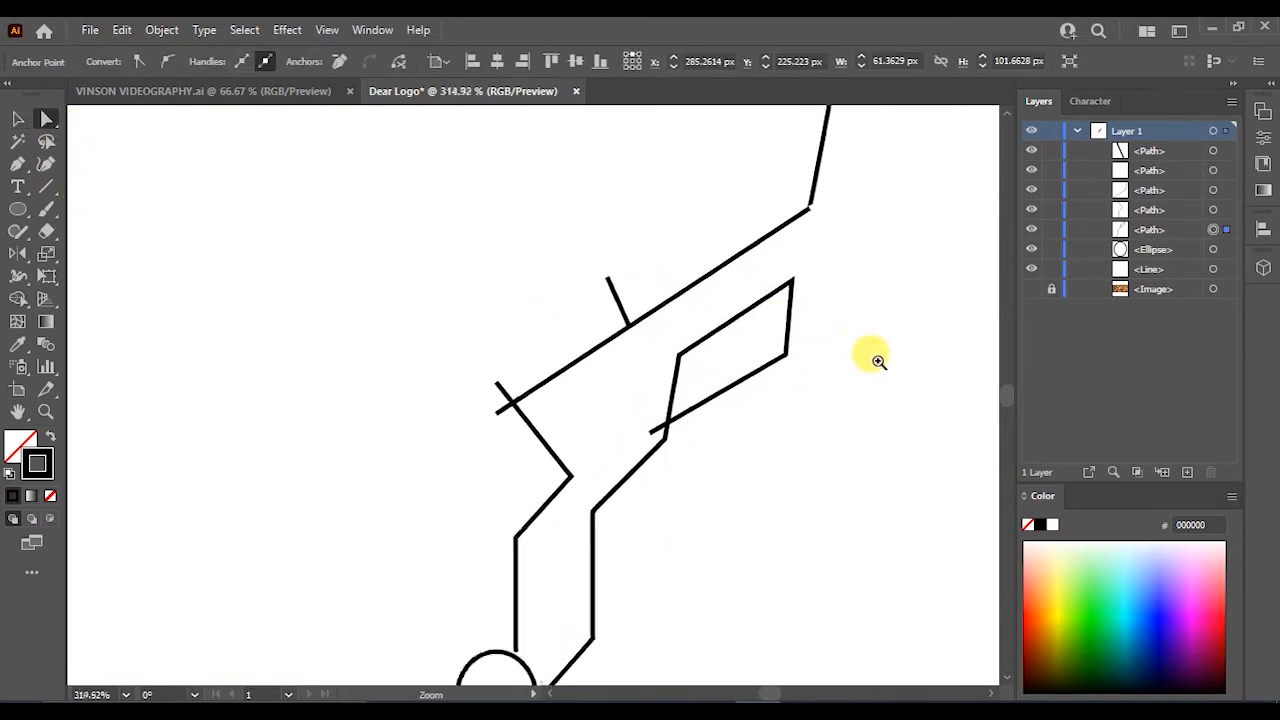
left_click(788, 337, "ctrl")
scroll(790, 345, "up", 3)
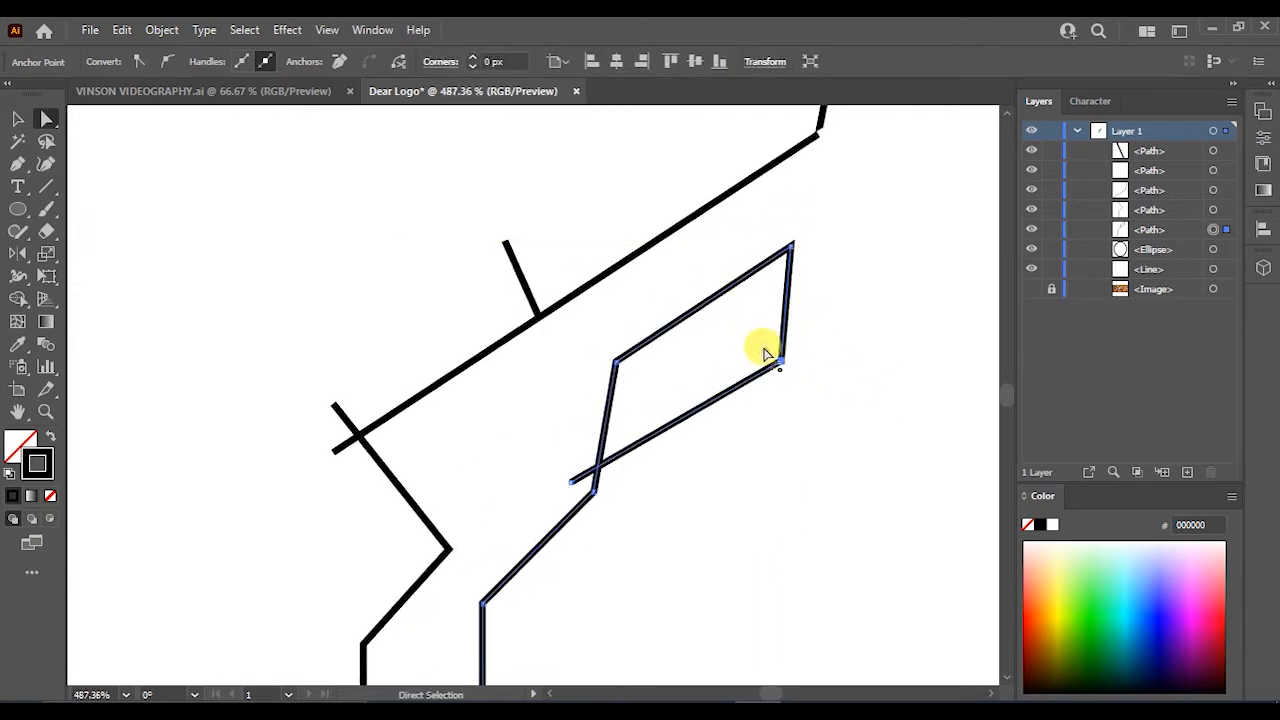
left_click_drag(764, 352, 752, 340)
left_click(620, 363)
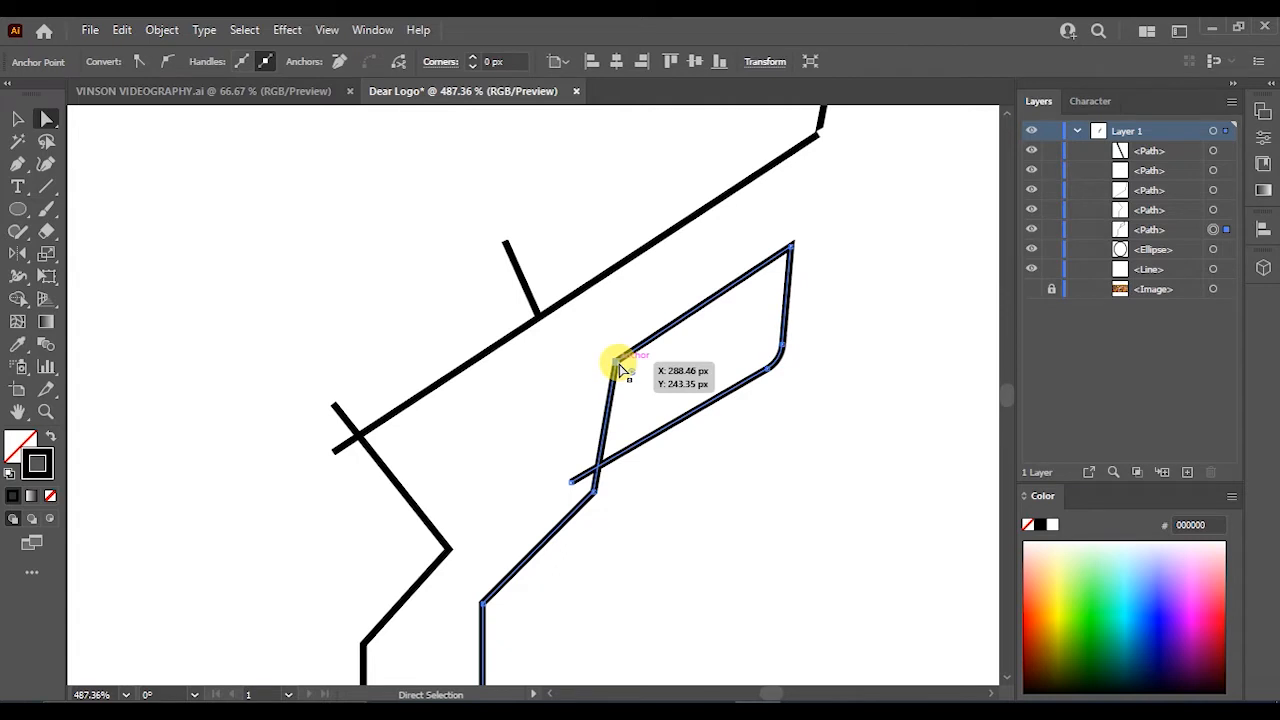
left_click_drag(633, 374, 653, 384)
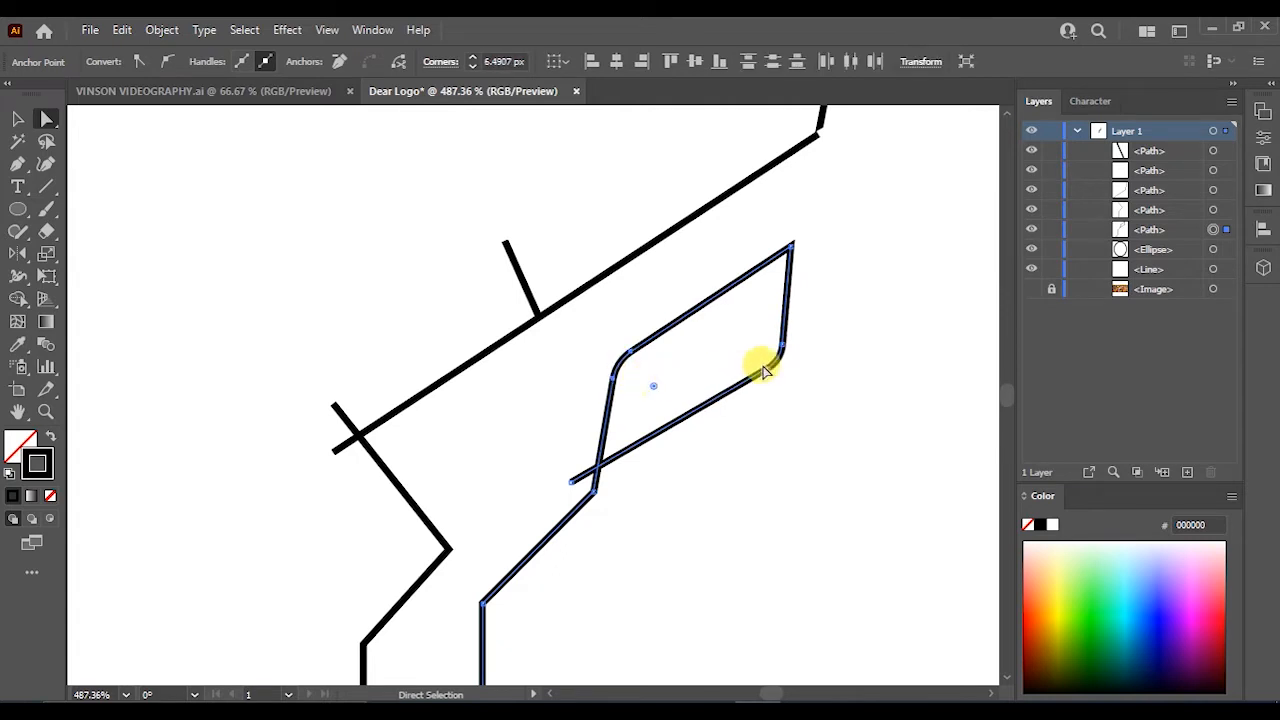
- Round the corner where the ear path crosses and bends down into the neck line
left_click(18, 126)
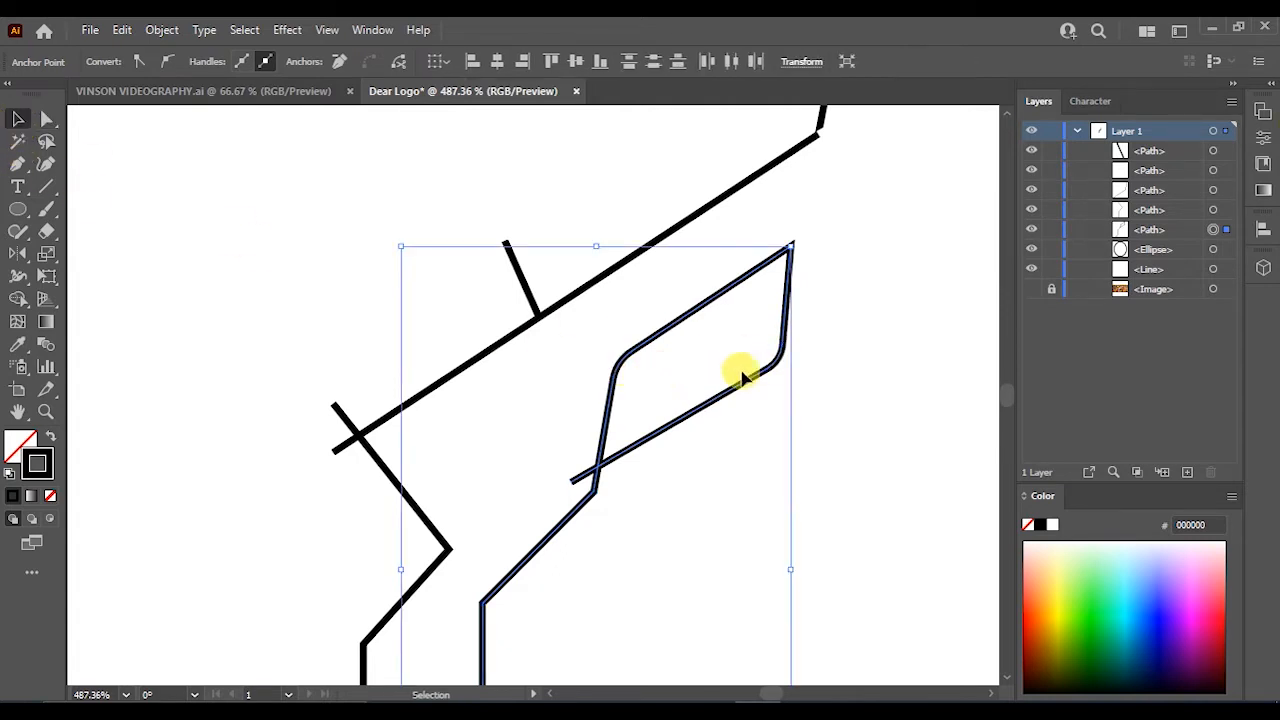
left_click(694, 363)
scroll(694, 363, "down", 2)
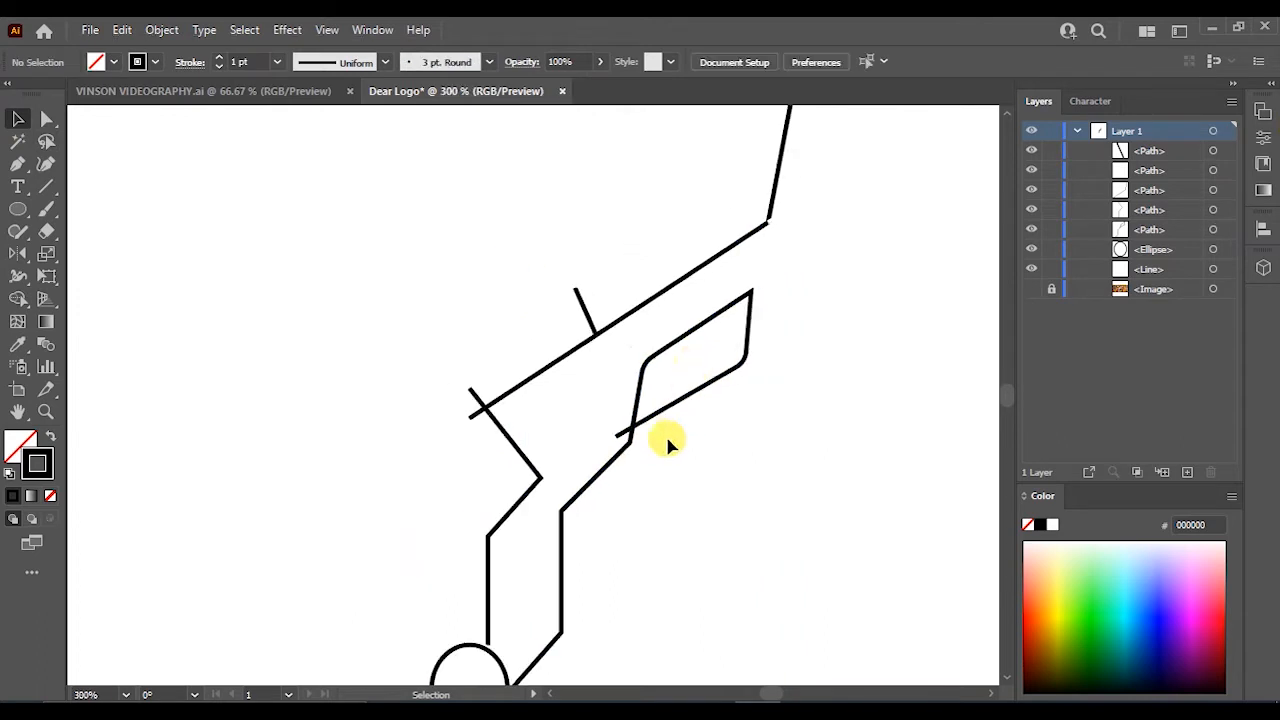
left_click(46, 119)
scroll(634, 443, "down", 1)
scroll(626, 400, "up", 2)
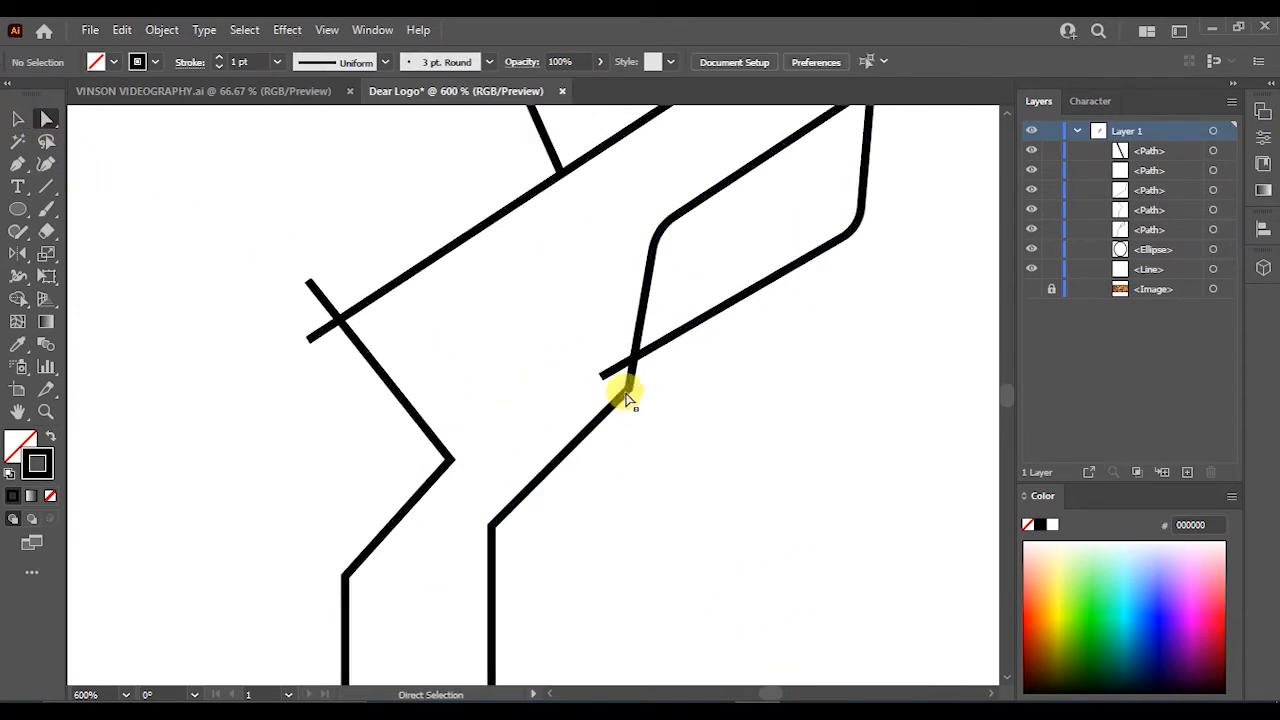
left_click(630, 395)
left_click_drag(616, 380, 600, 378)
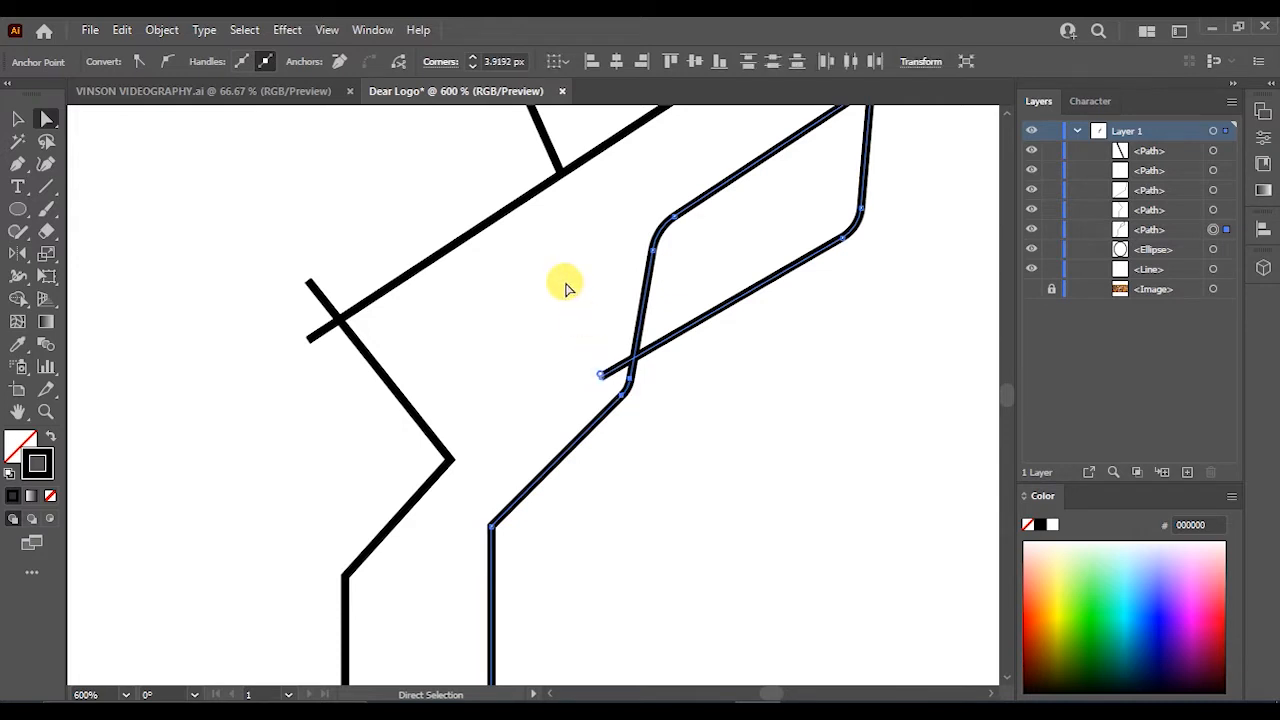
left_click(500, 61)
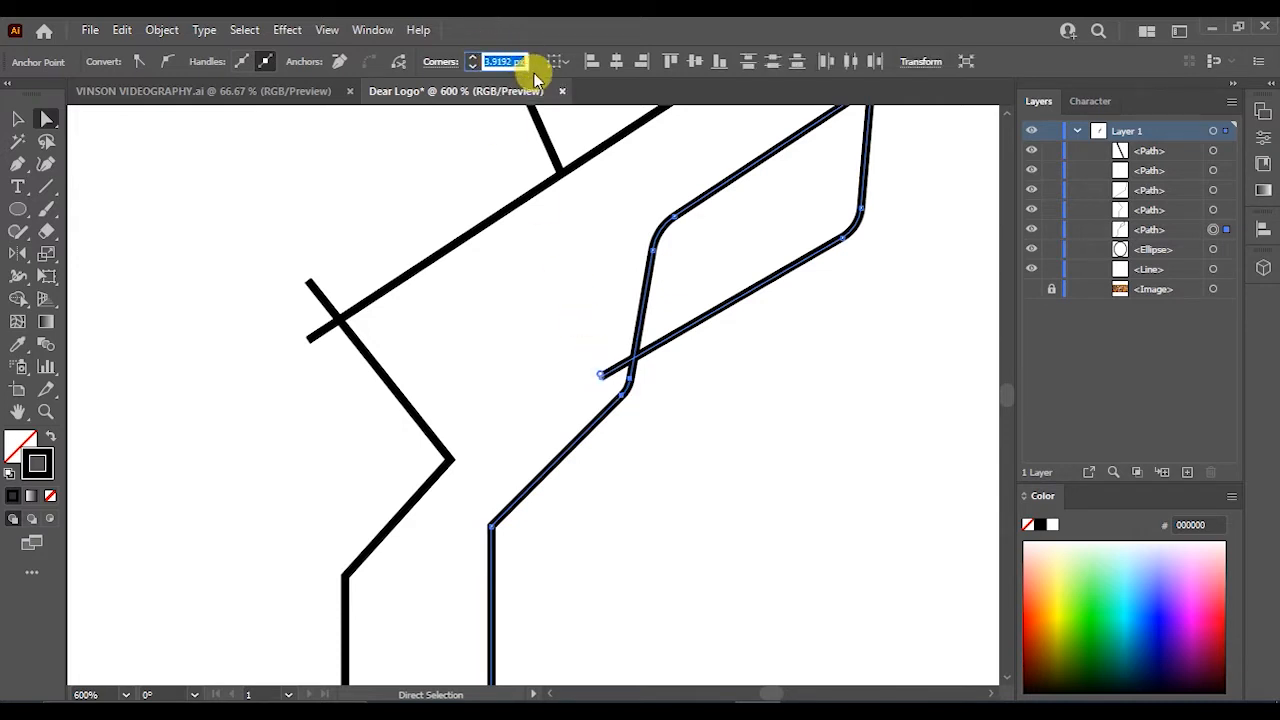
left_click(684, 210)
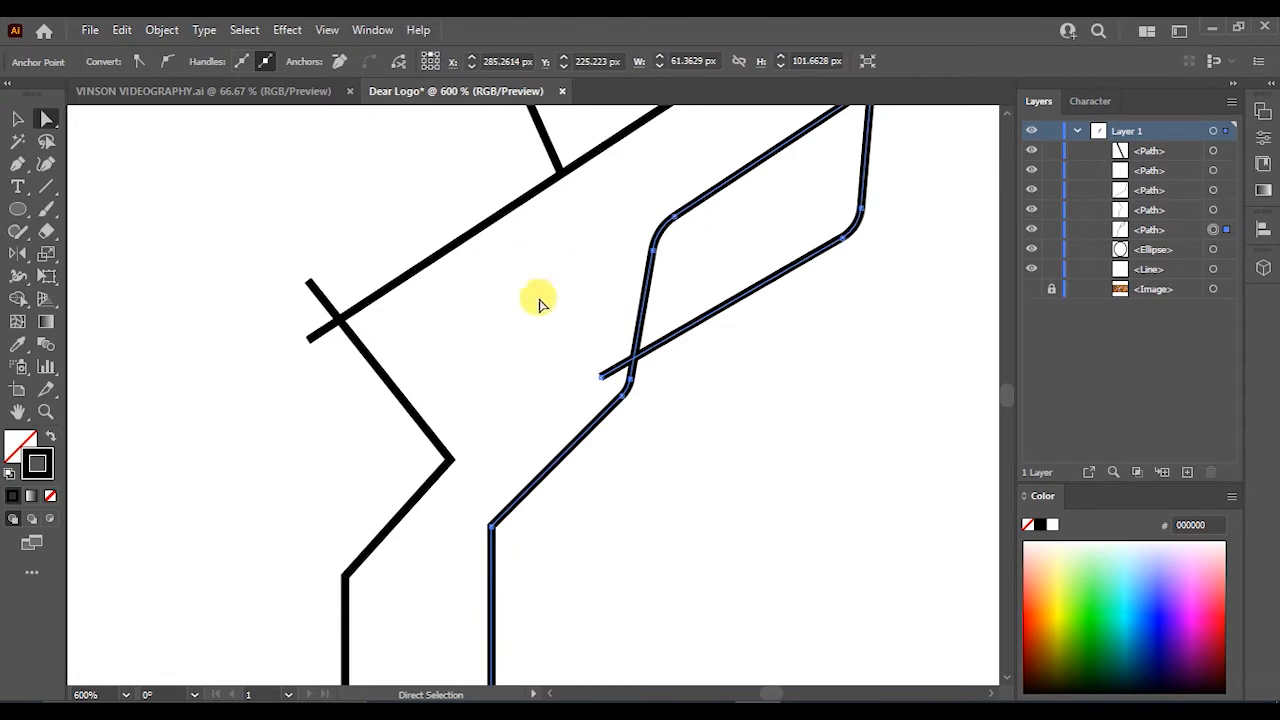
- Round the upper bend of the right outer neck line
left_click(494, 530)
left_click_drag(508, 540, 532, 545)
scroll(532, 546, "down", 3)
scroll(524, 620, "up", 4)
left_click_drag(511, 618, 621, 446)
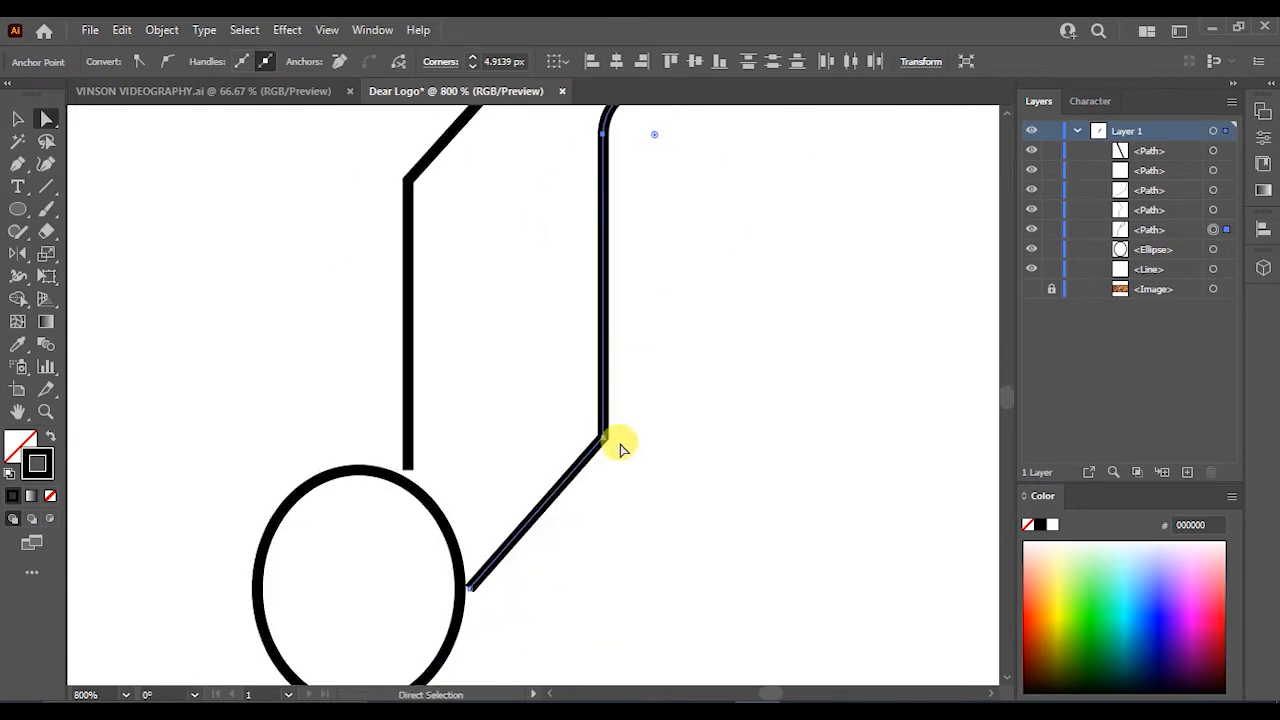
scroll(620, 448, "up", 4)
left_click_drag(537, 503, 469, 473)
scroll(509, 491, "down", 4)
left_click(517, 531)
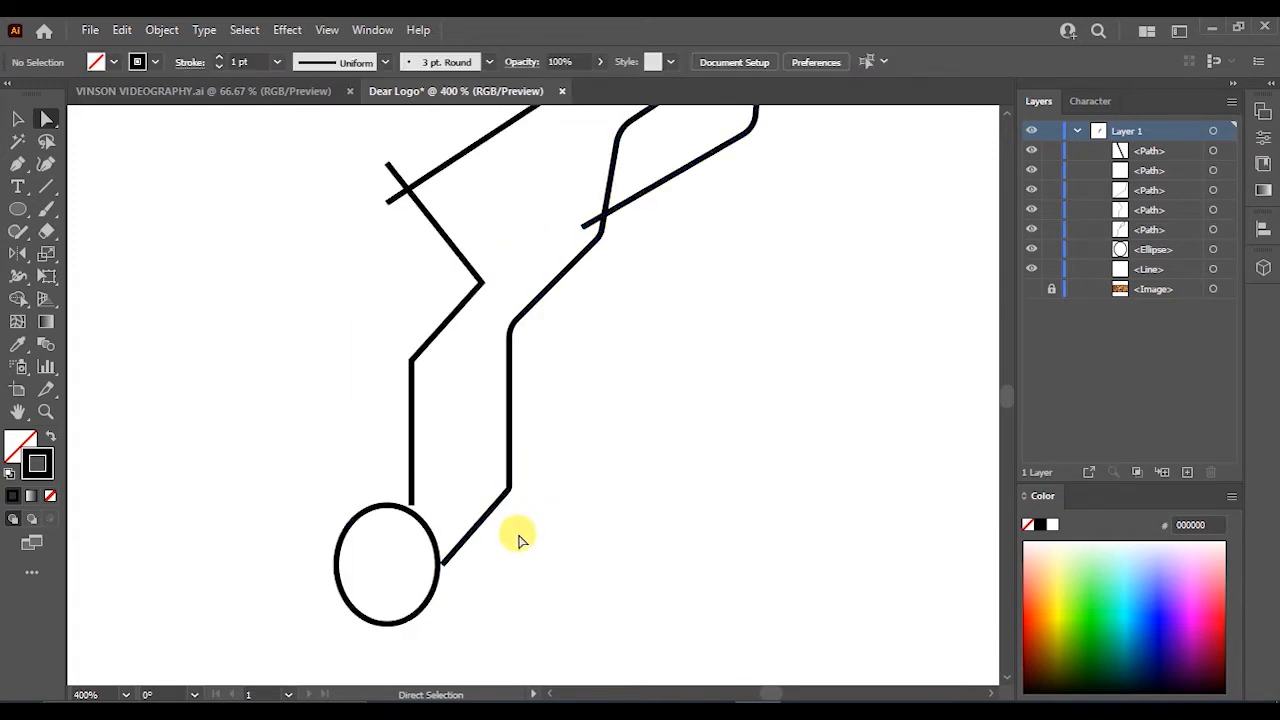
- Round the outer neck line's corner where it turns toward the nose to about 3 px
scroll(503, 553, "up", 3)
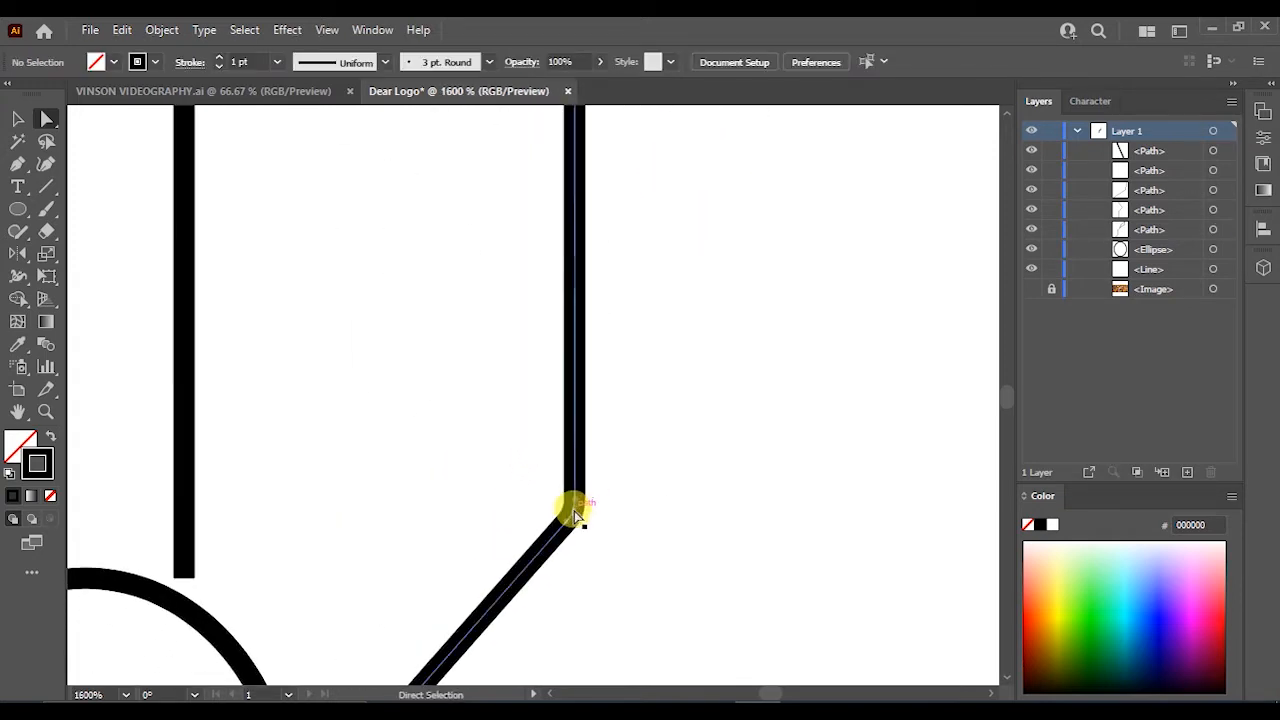
left_click(575, 514)
left_click_drag(539, 503, 518, 494)
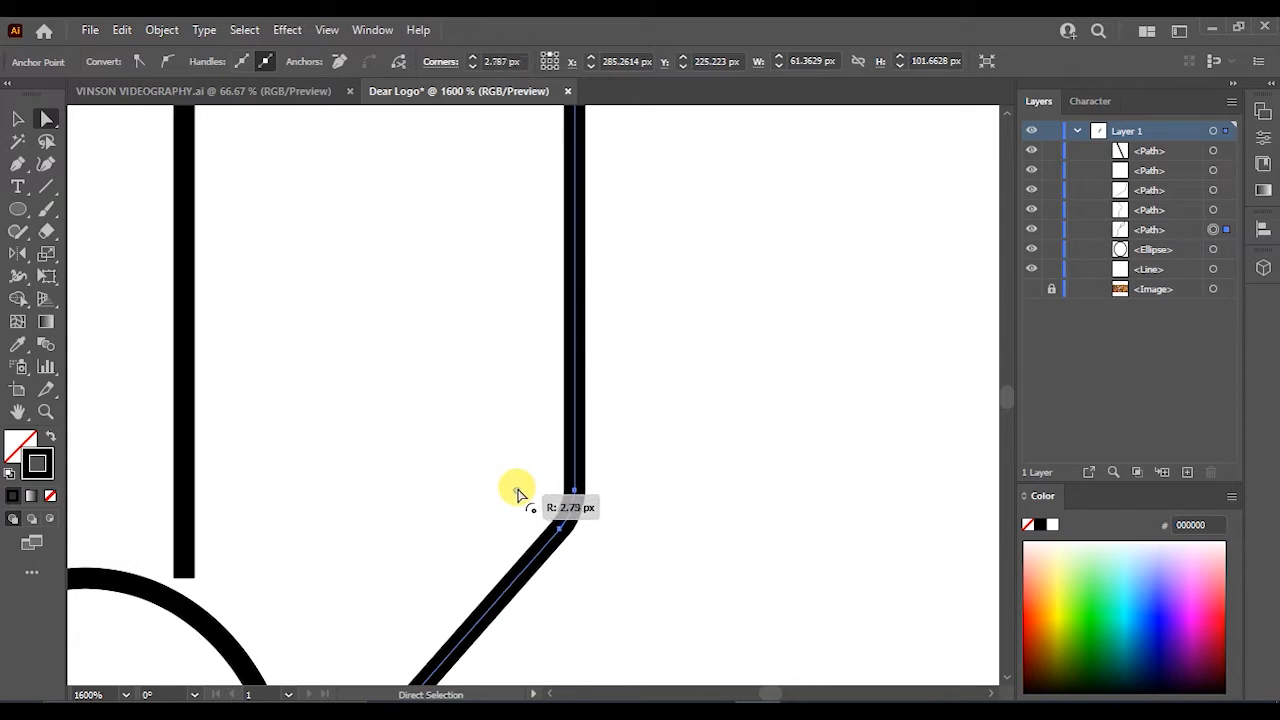
scroll(511, 490, "down", 3)
left_click_drag(640, 459, 576, 346)
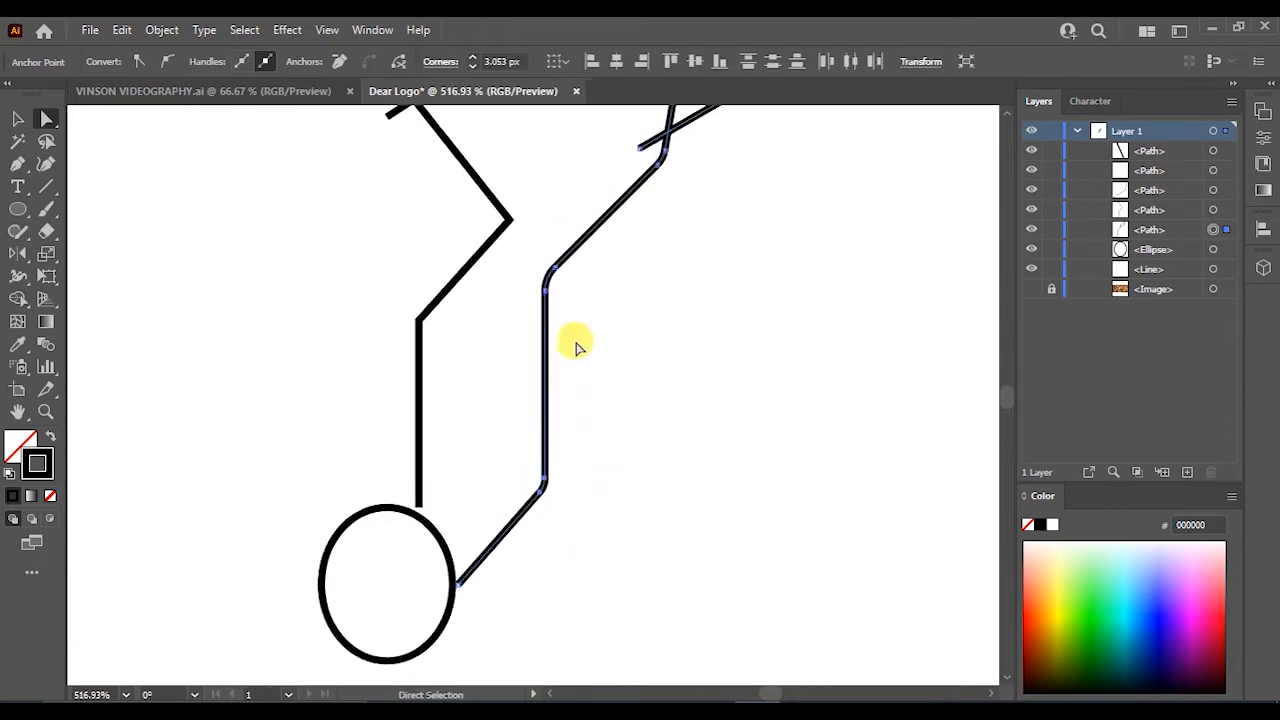
left_click(690, 436)
scroll(692, 437, "up", 1)
left_click_drag(695, 438, 635, 420)
- Round the bend of the inner neck line below the ear to about 3 px
scroll(513, 472, "up", 1)
left_click_drag(441, 477, 522, 485)
left_click(470, 467)
left_click(558, 351)
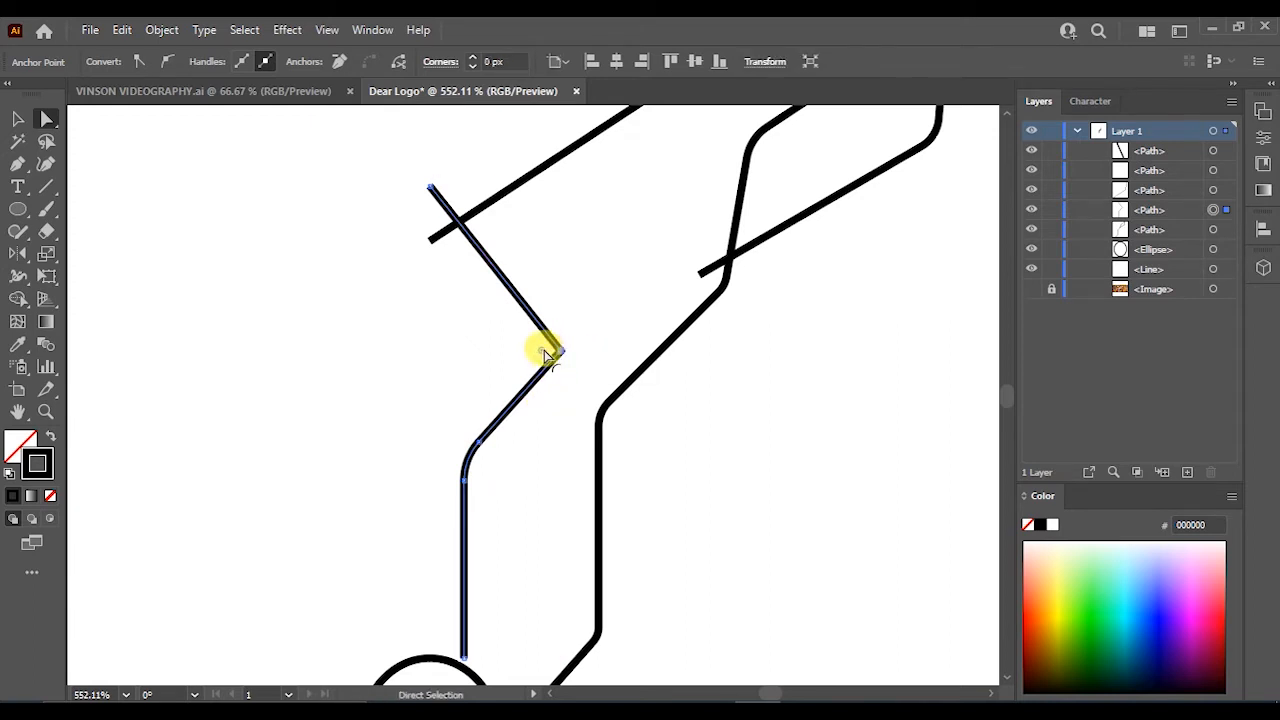
left_click_drag(546, 357, 527, 356)
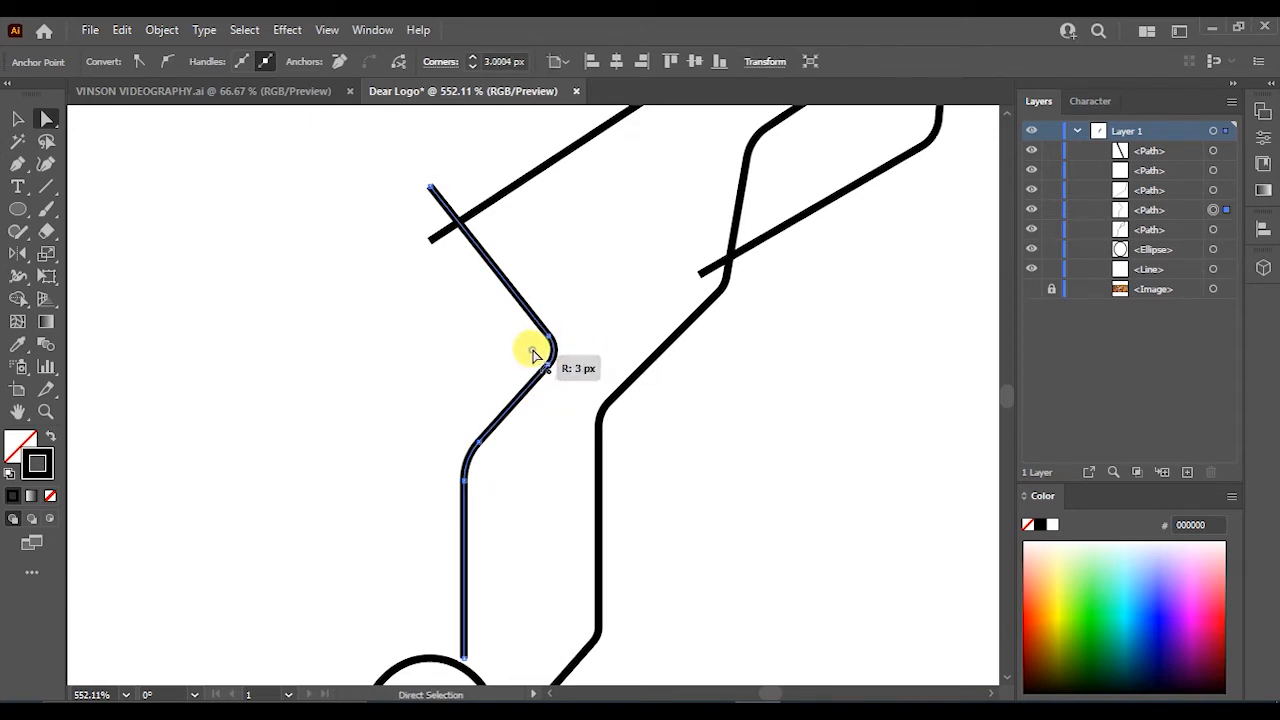
- Recolour the rear tine path on the right antler with a black stroke
scroll(524, 353, "up", 3)
left_click(630, 287)
key("ctrl+space")
left_click_drag(707, 301, 560, 454)
key("space")
key("ctrl+space")
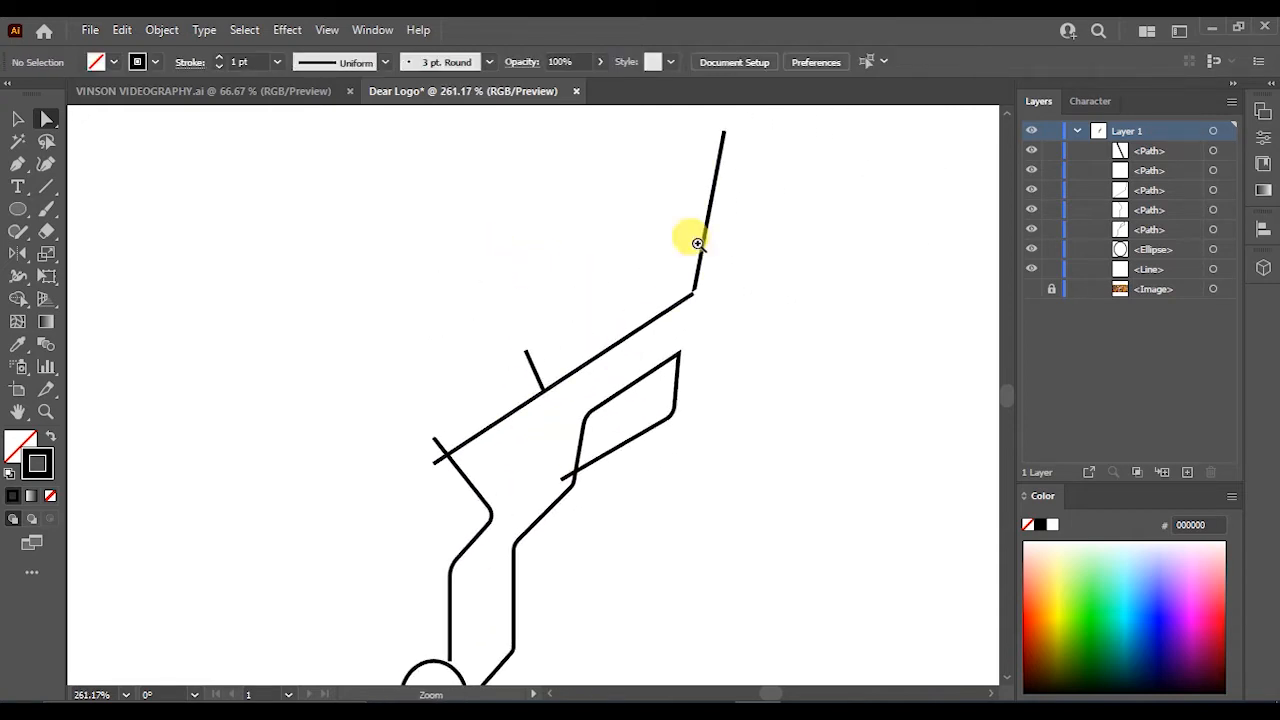
left_click_drag(697, 244, 912, 412)
left_click_drag(720, 361, 795, 363)
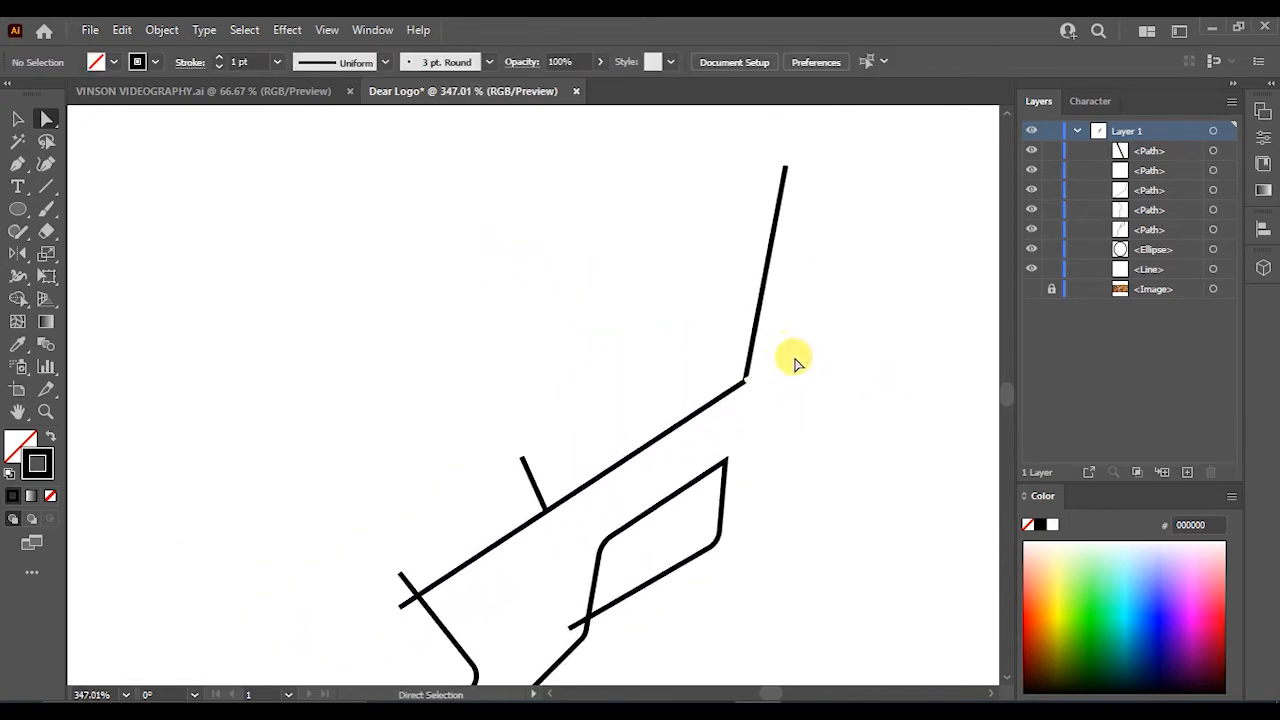
left_click(789, 360)
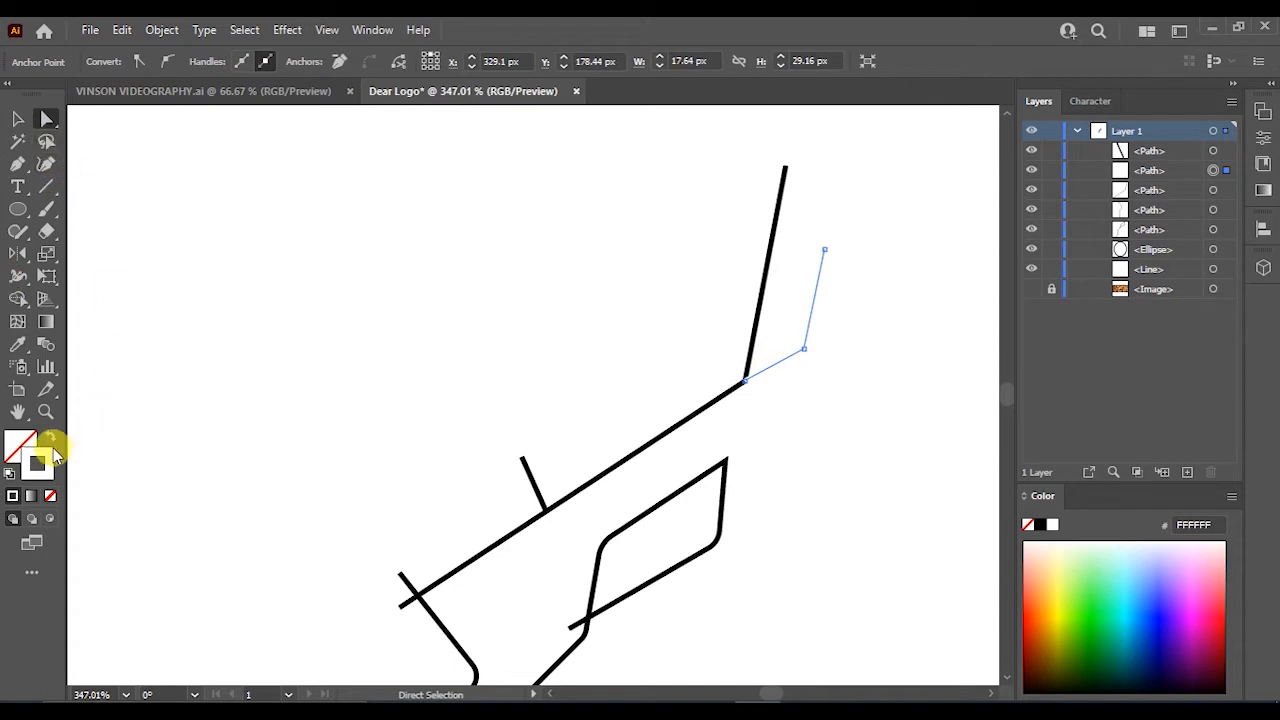
left_click_drag(627, 468, 609, 491)
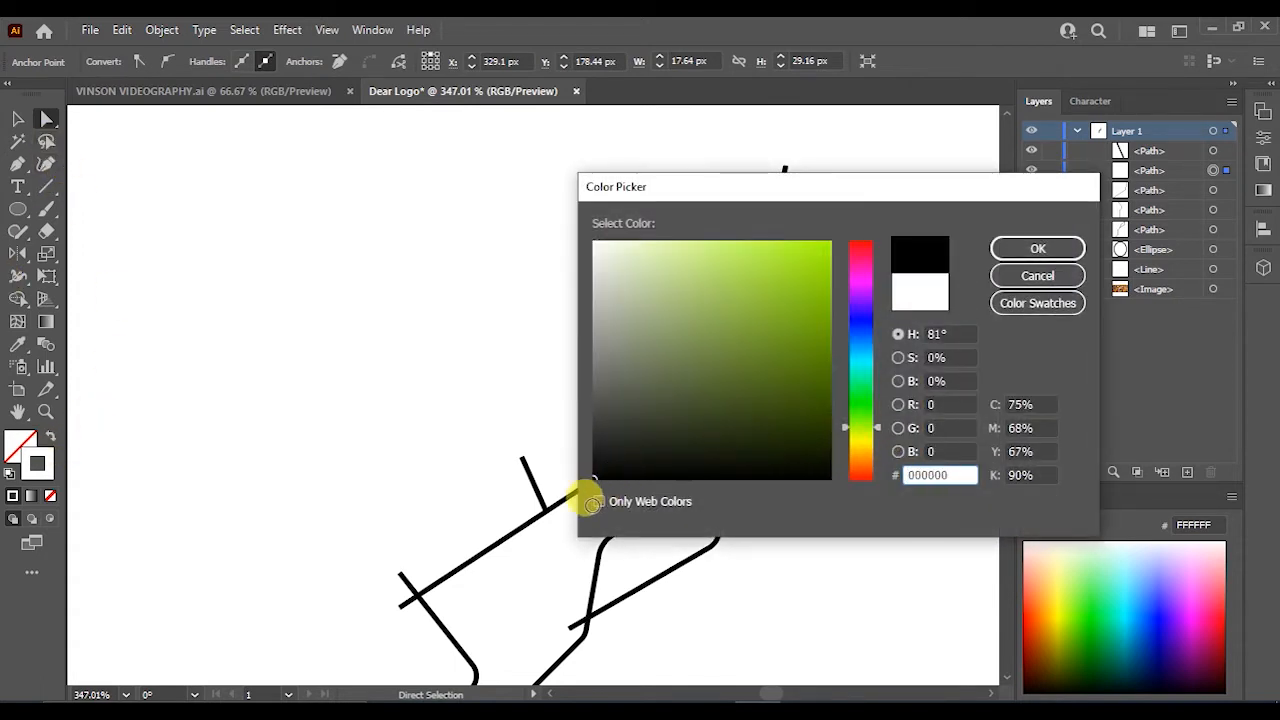
left_click(1030, 250)
- Round the bend at the base of the rear tine
left_click(807, 332)
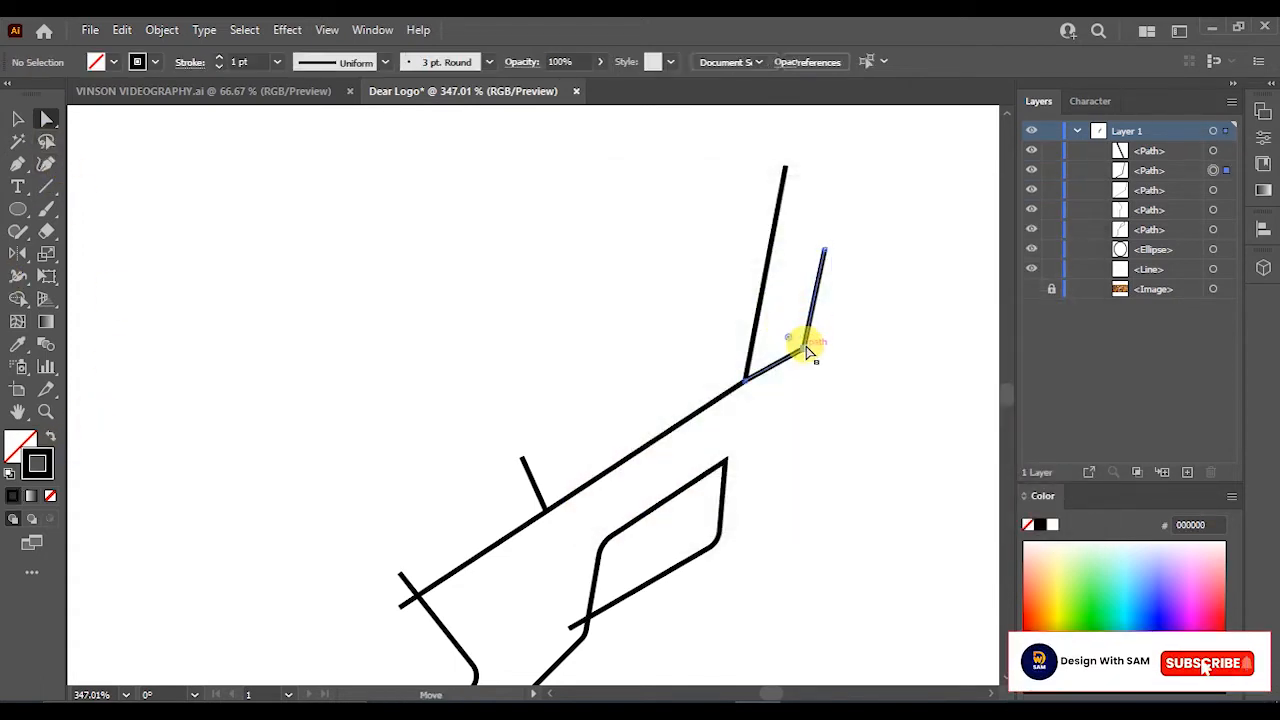
left_click(806, 347)
left_click_drag(795, 343, 775, 332)
- Round the corner where the main antler beam turns upward toward its tip
left_click(749, 356)
left_click(745, 383)
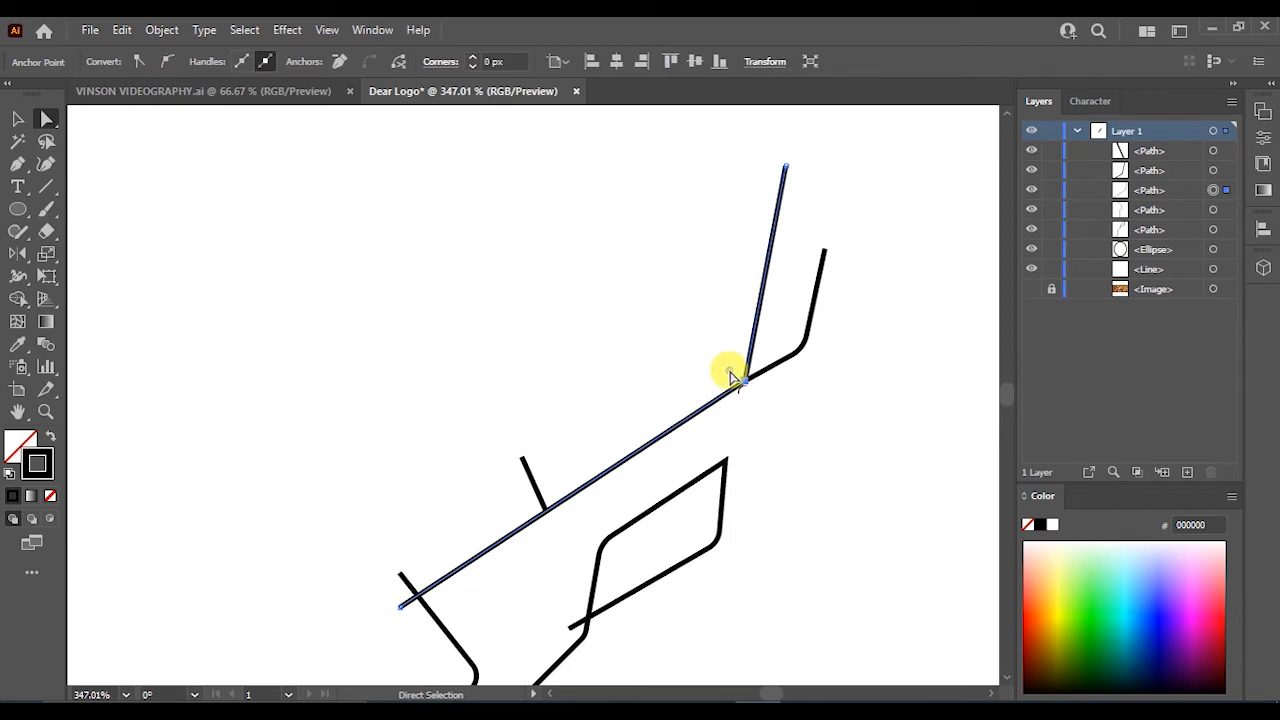
left_click_drag(729, 370, 709, 360)
left_click(750, 388)
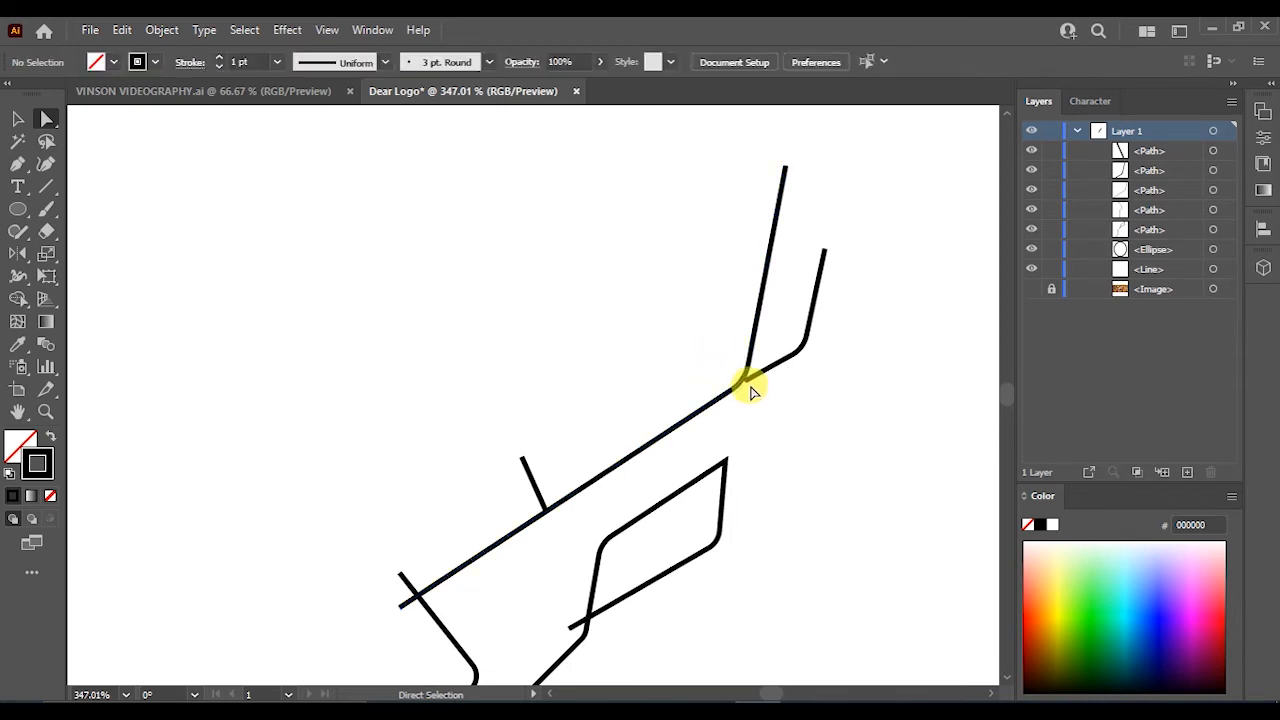
left_click(741, 367)
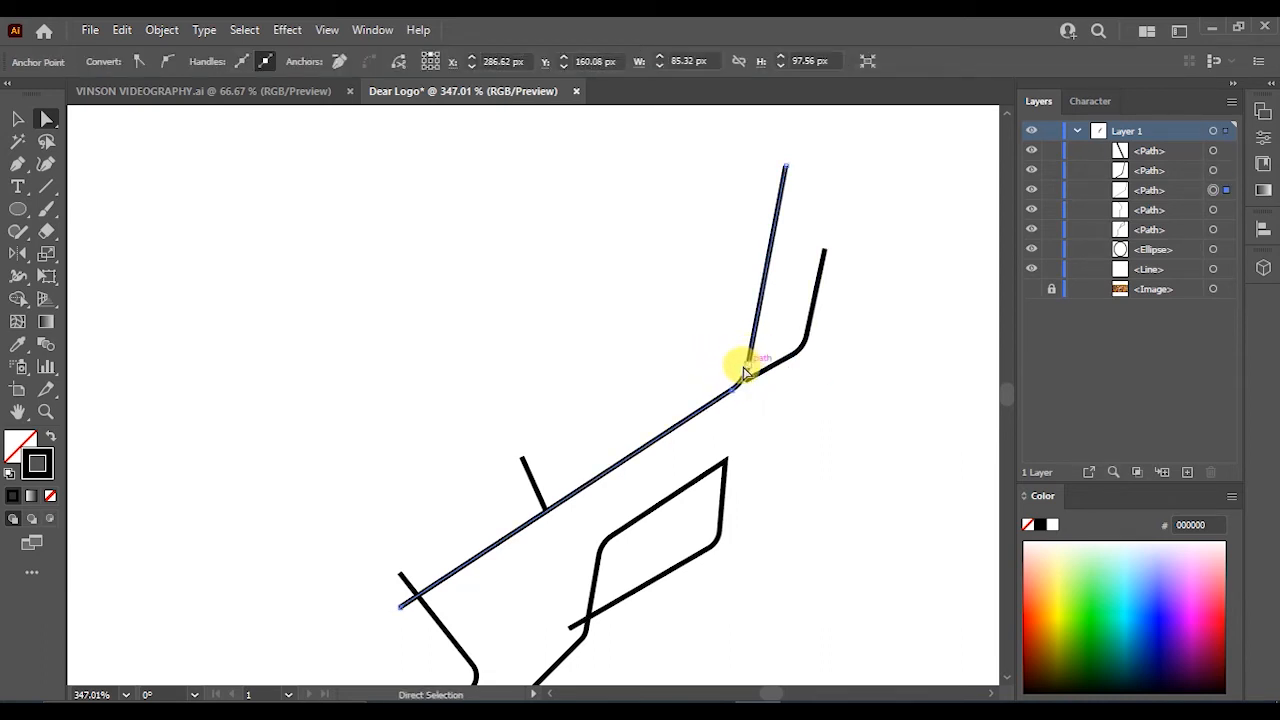
left_click_drag(703, 279, 990, 470)
- Align the rear tine's end anchor with the main antler beam at their joint
left_click(17, 119)
left_click(419, 266)
key("ctrl+space")
left_click(716, 372)
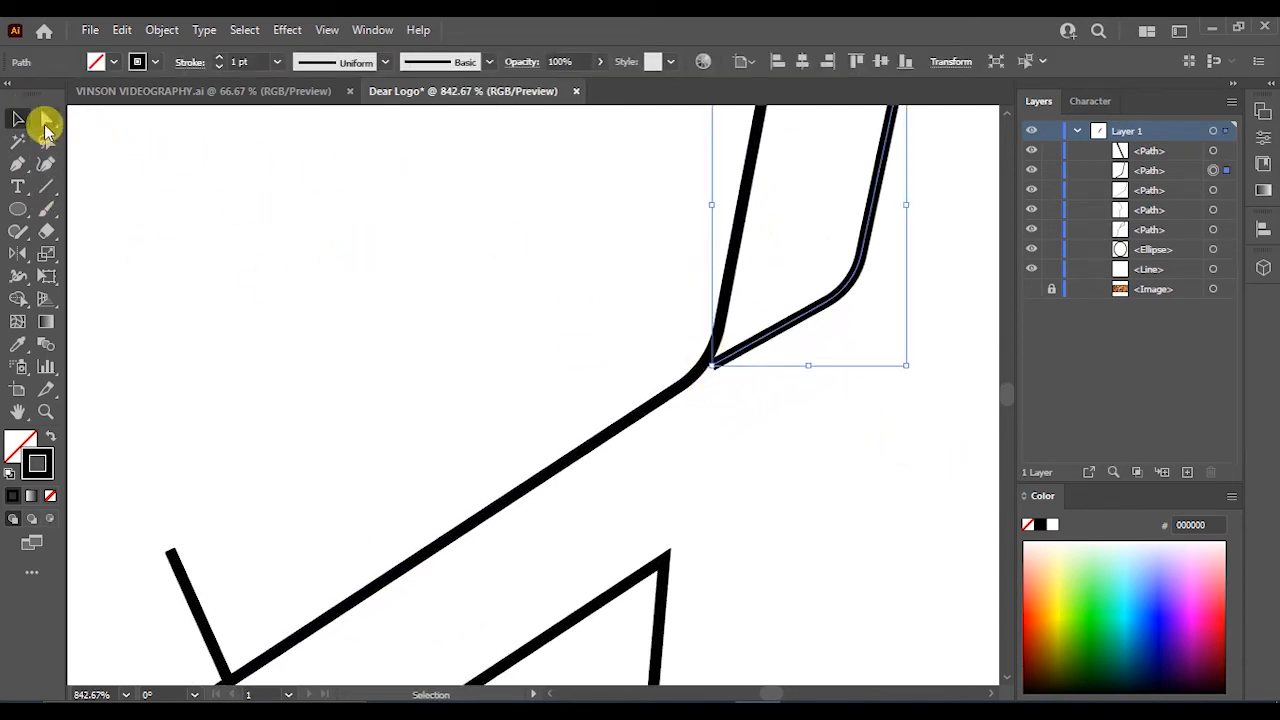
left_click(45, 122)
left_click_drag(710, 363, 703, 372)
left_click(730, 408)
left_click_drag(818, 421, 802, 421)
- Reposition the top anchor of the front brow tine on the right antler
left_click_drag(703, 340, 900, 420)
left_click_drag(735, 380, 683, 415)
left_click(795, 518)
left_click_drag(800, 523, 628, 510)
mouse_move(803, 557)
left_mouse_down()
mouse_move(749, 557)
mouse_move(626, 409)
mouse_move(650, 444)
mouse_move(690, 440)
left_mouse_up()
left_click(576, 344)
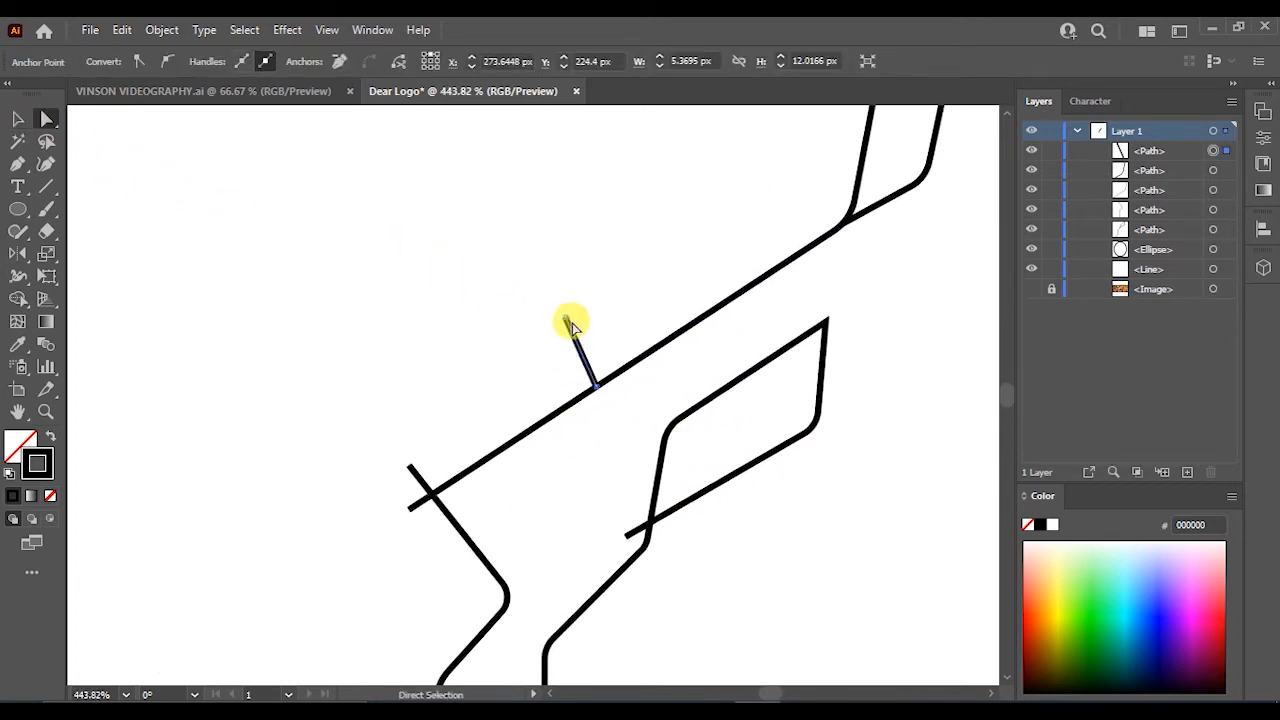
left_click_drag(566, 320, 550, 333)
left_click(623, 301)
- Nudge the outer neck line's lower end anchor onto the nose ellipse
left_click_drag(774, 517, 647, 495)
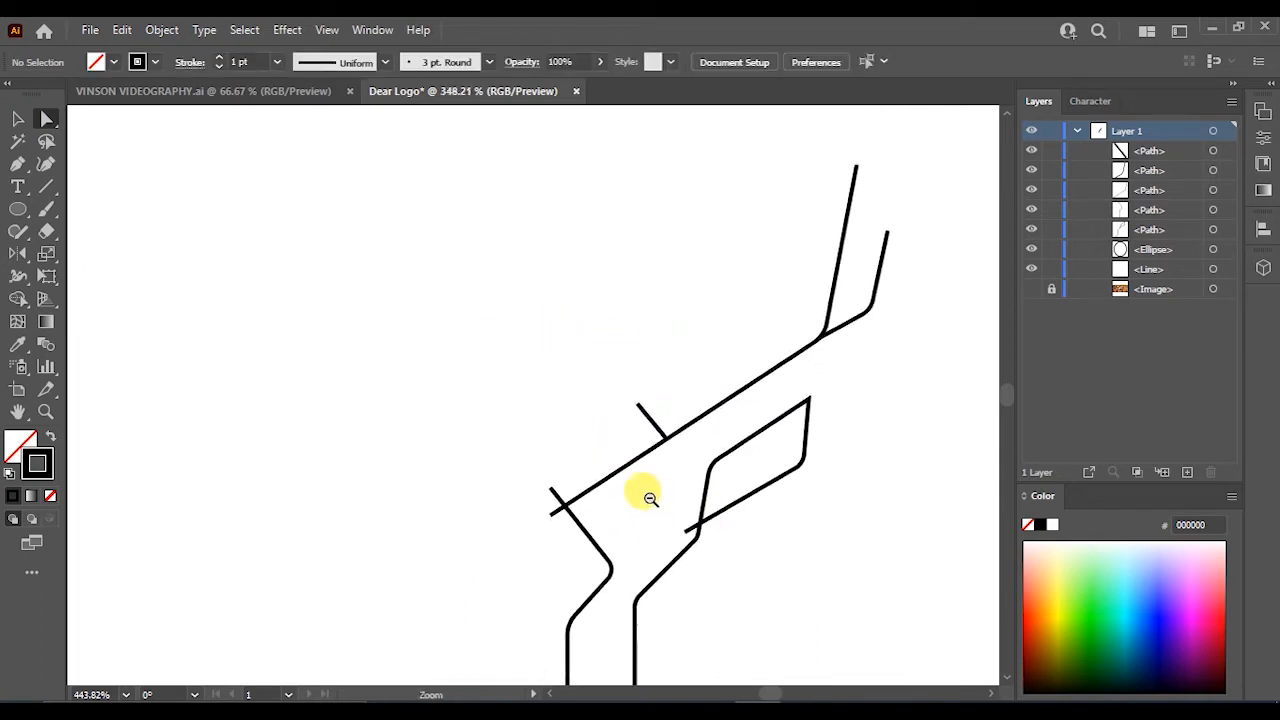
left_click_drag(720, 551, 684, 335)
left_click_drag(573, 527, 743, 577)
left_click_drag(603, 565, 656, 572)
left_click_drag(533, 561, 664, 612)
left_click_drag(520, 563, 509, 572)
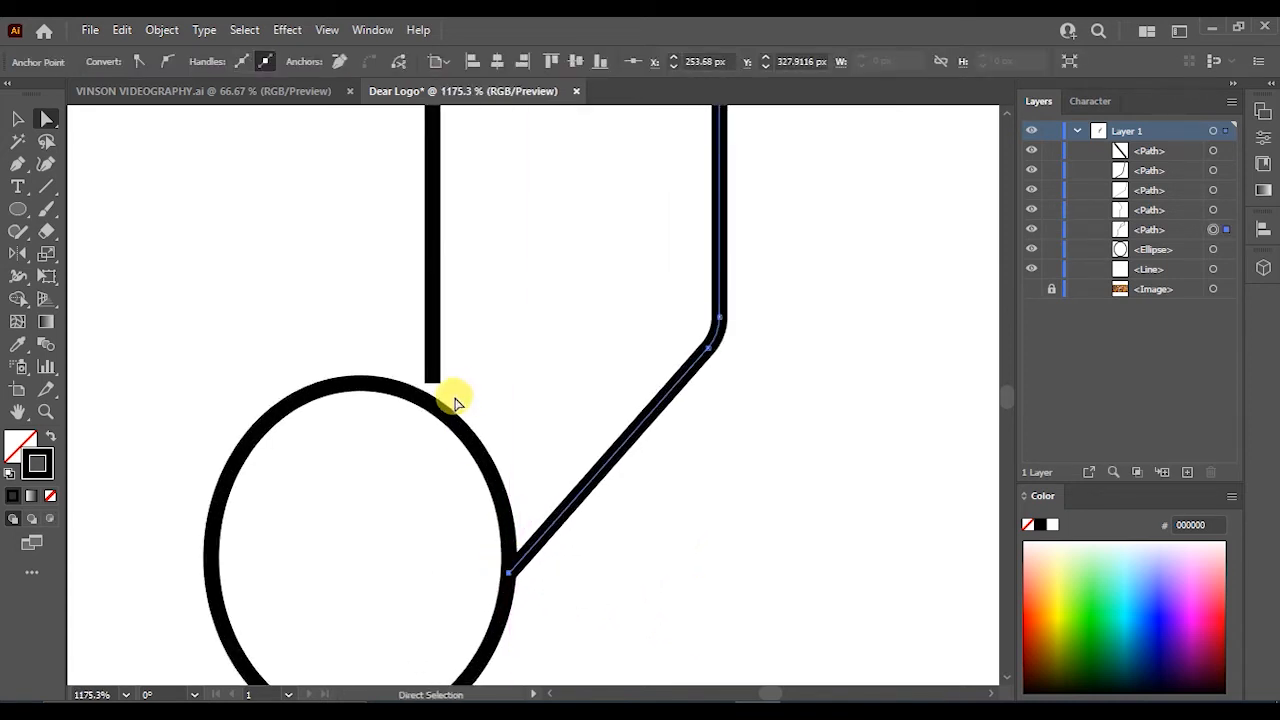
- Move the lower end anchor of the inner nose line down onto the nose ellipse
left_click_drag(432, 385, 433, 405)
left_click(555, 416)
scroll(557, 417, "down", 5)
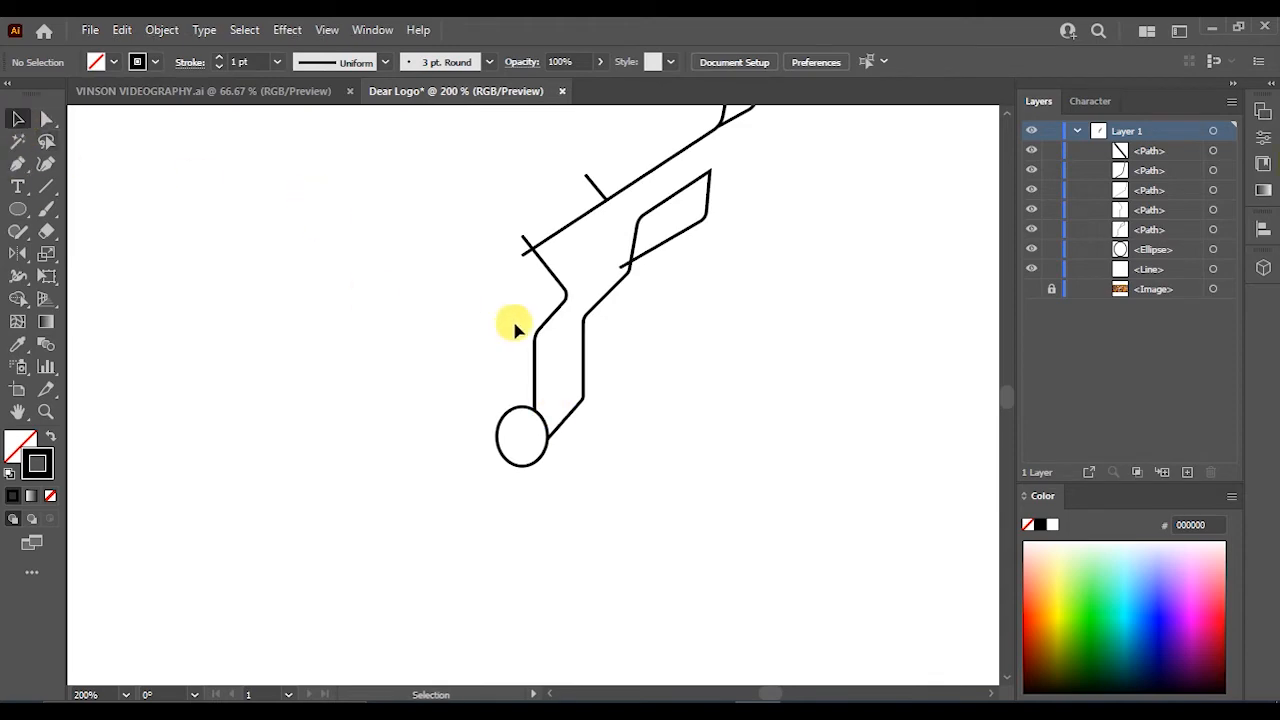
- Show the deer photo and give the traced right-side paths and nose ellipse a white stroke
scroll(515, 325, "down", 5)
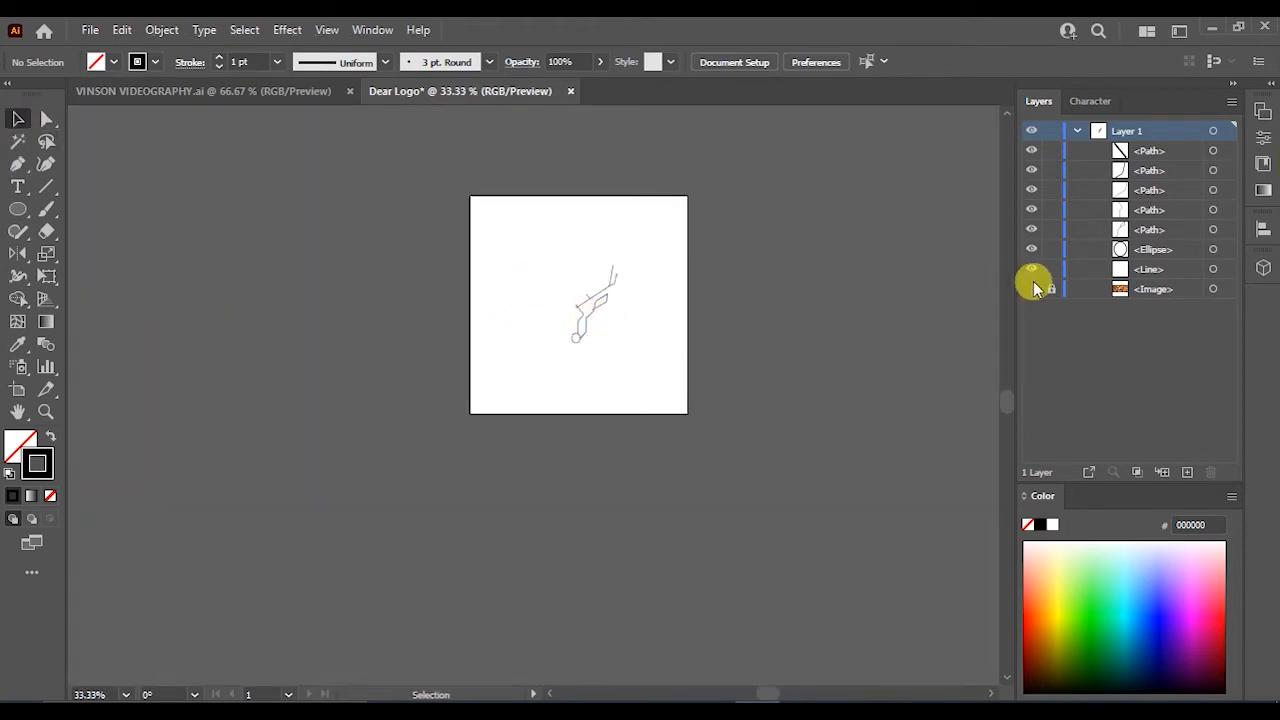
left_click(1031, 289)
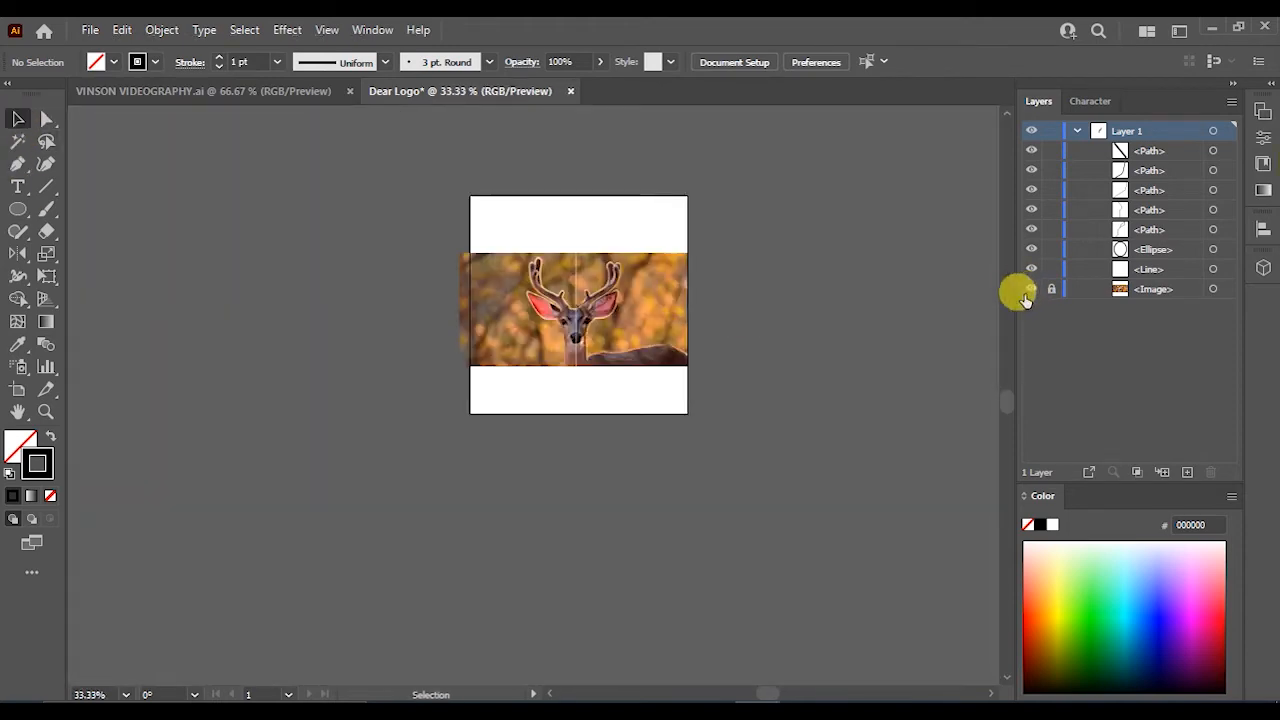
scroll(540, 272, "up", 5)
left_click_drag(797, 403, 710, 275)
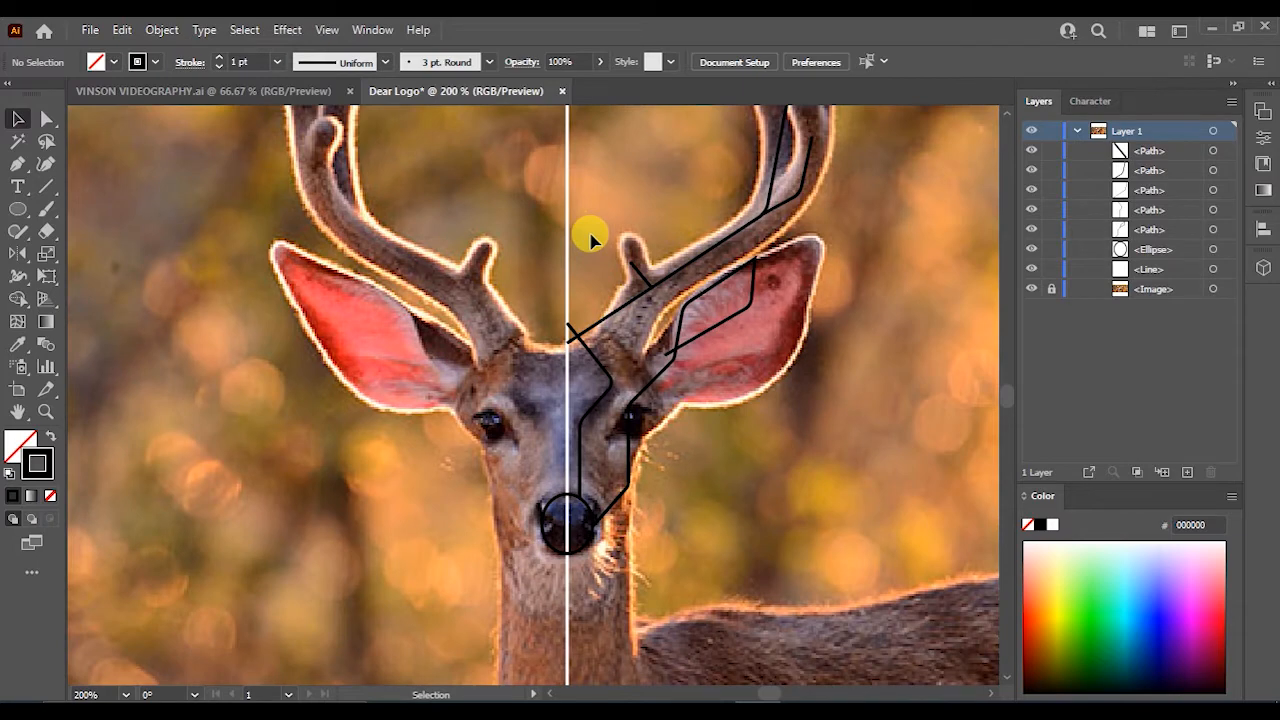
left_click_drag(764, 428, 592, 272)
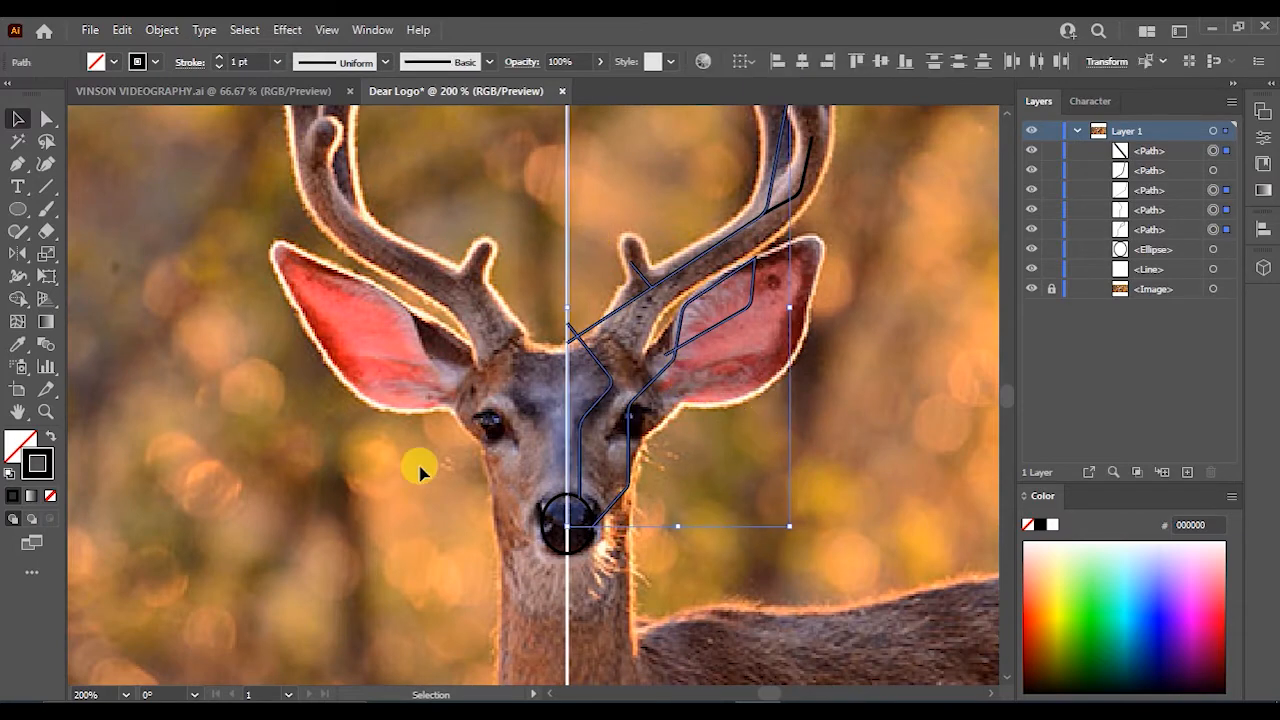
left_click(592, 510, "shift")
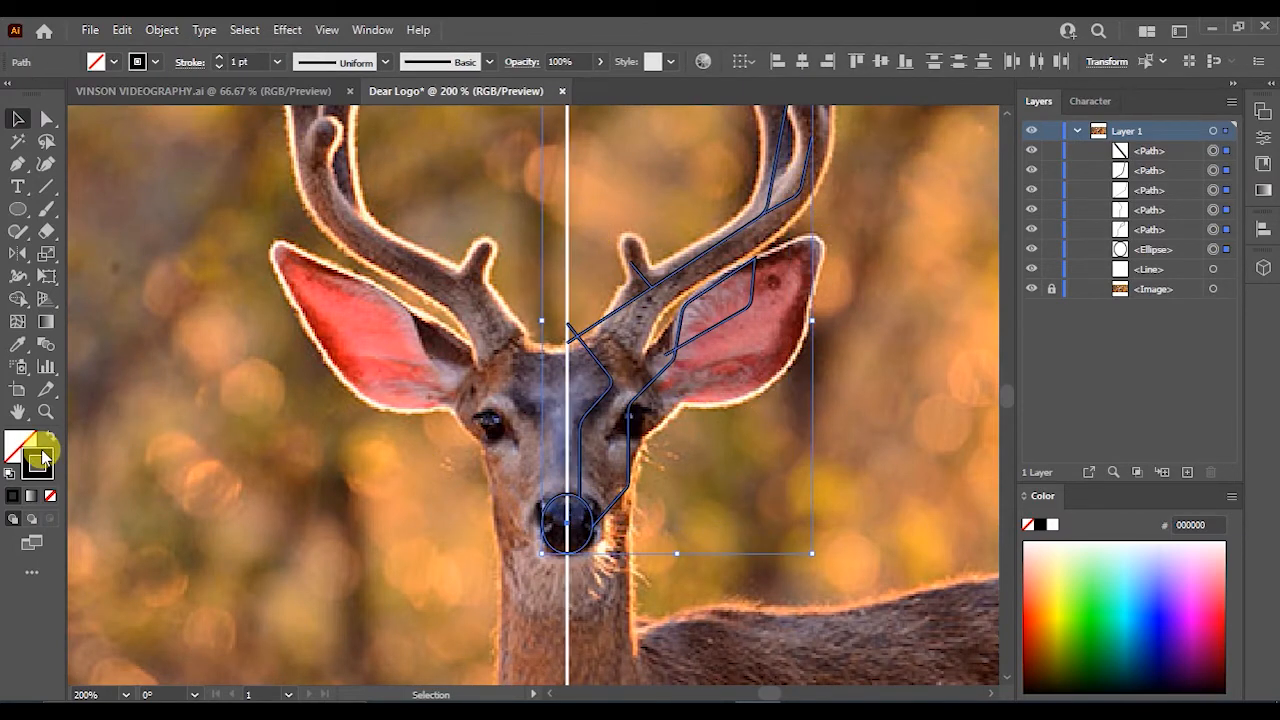
double_click(37, 462)
left_click_drag(649, 449, 571, 229)
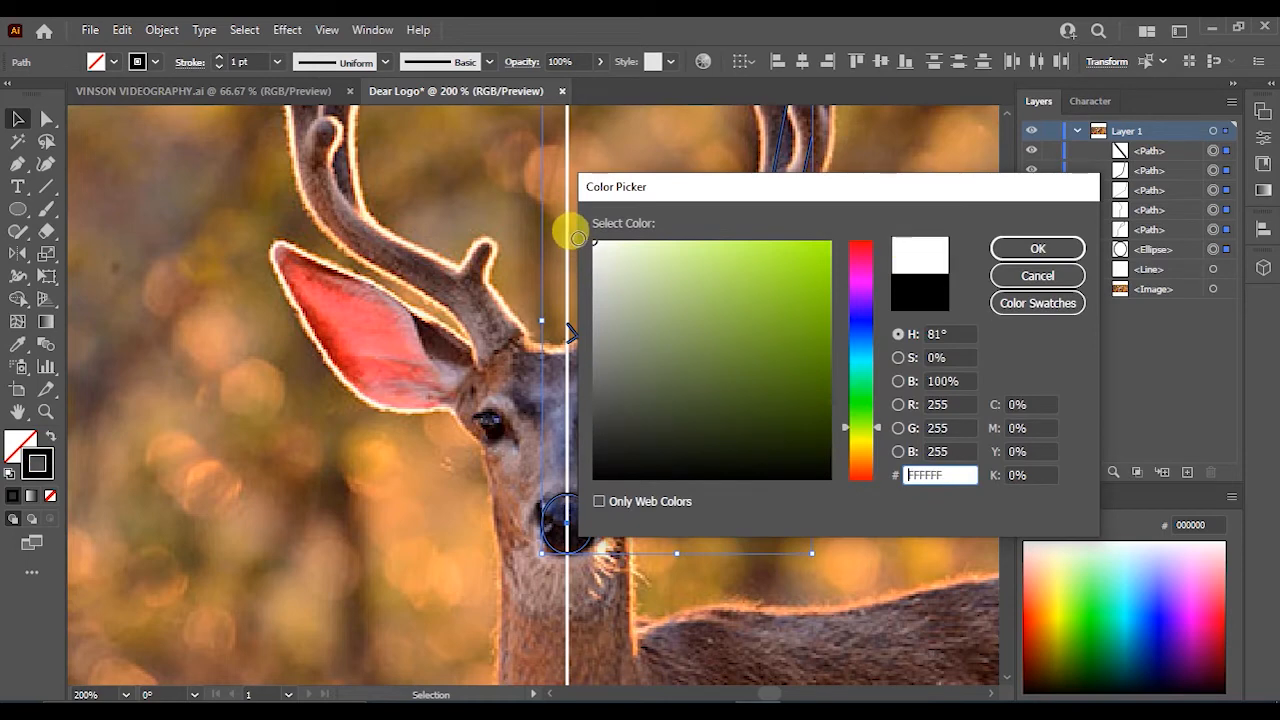
left_click(1020, 250)
left_click(836, 286)
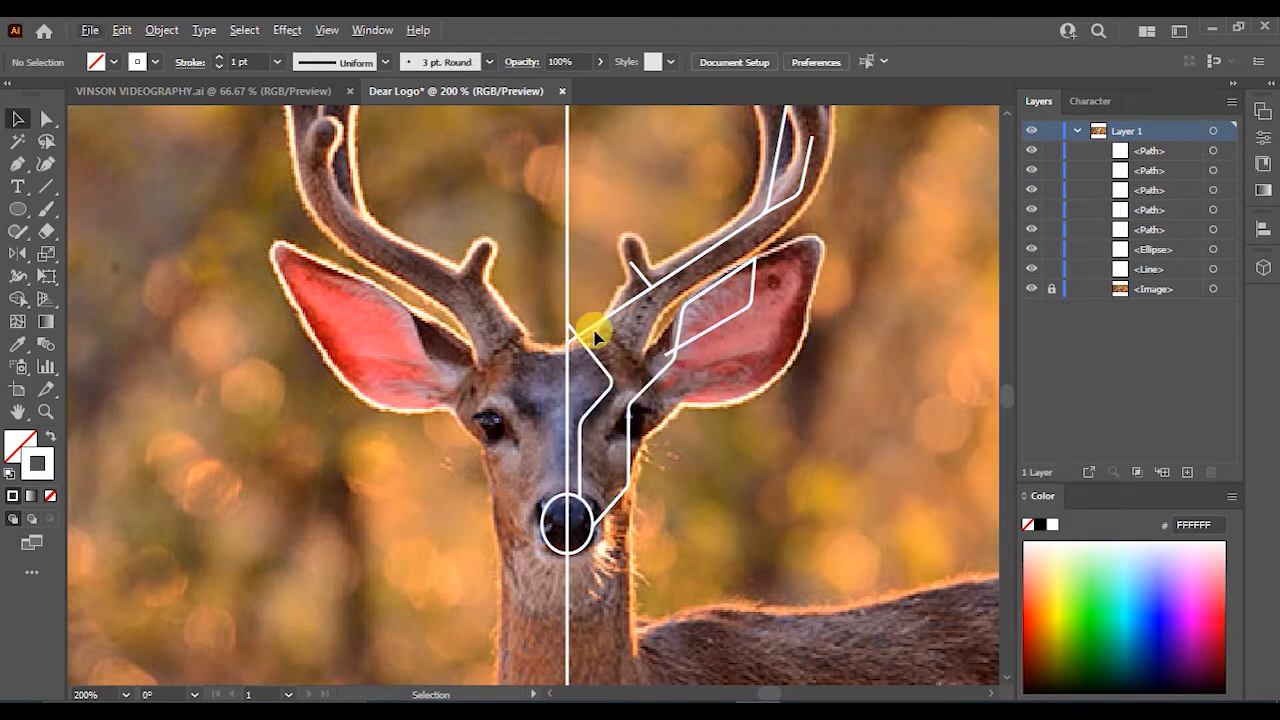
- Group the right-side antler and face paths and reflect a copy across the vertical axis
left_click_drag(723, 412, 727, 410)
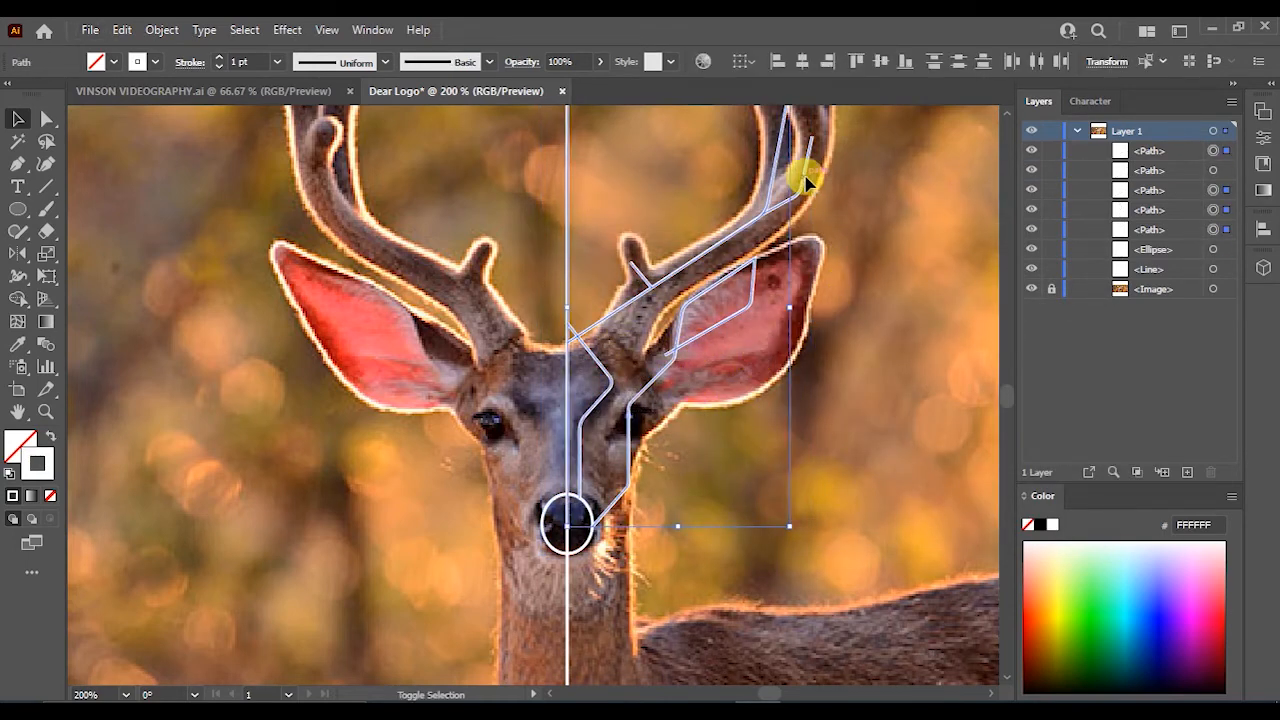
key("ctrl+g")
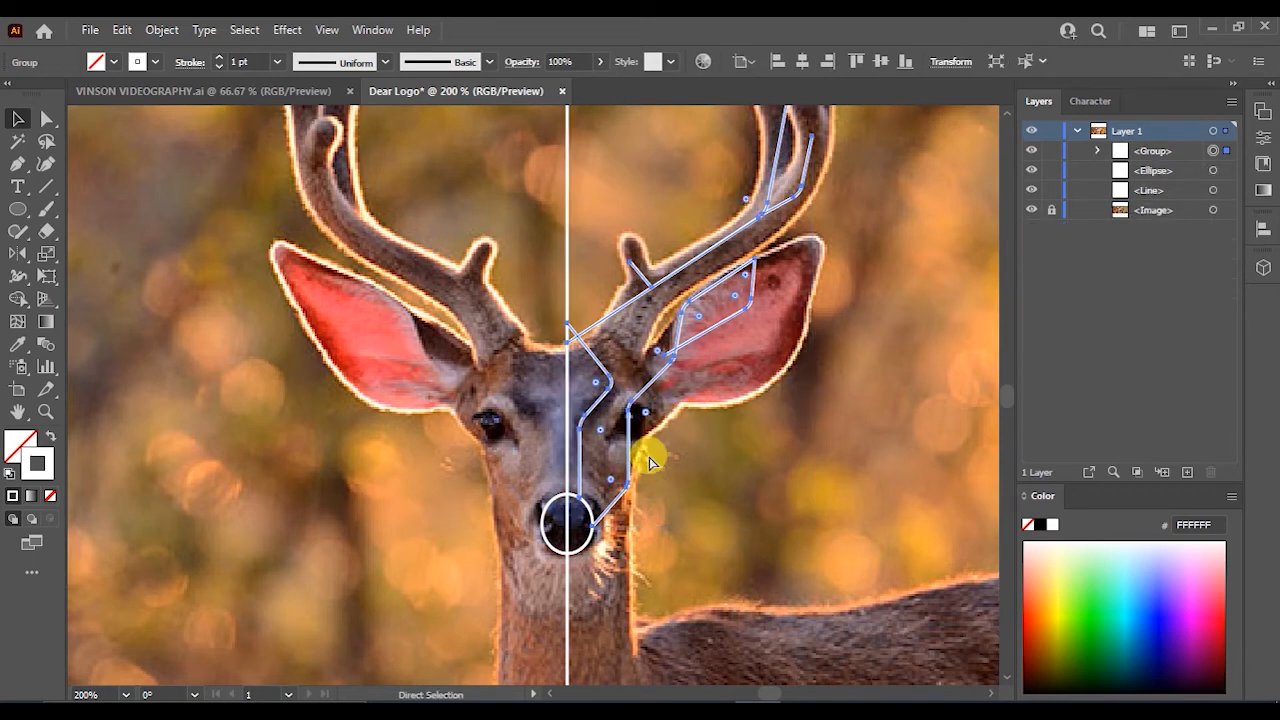
right_click(632, 408)
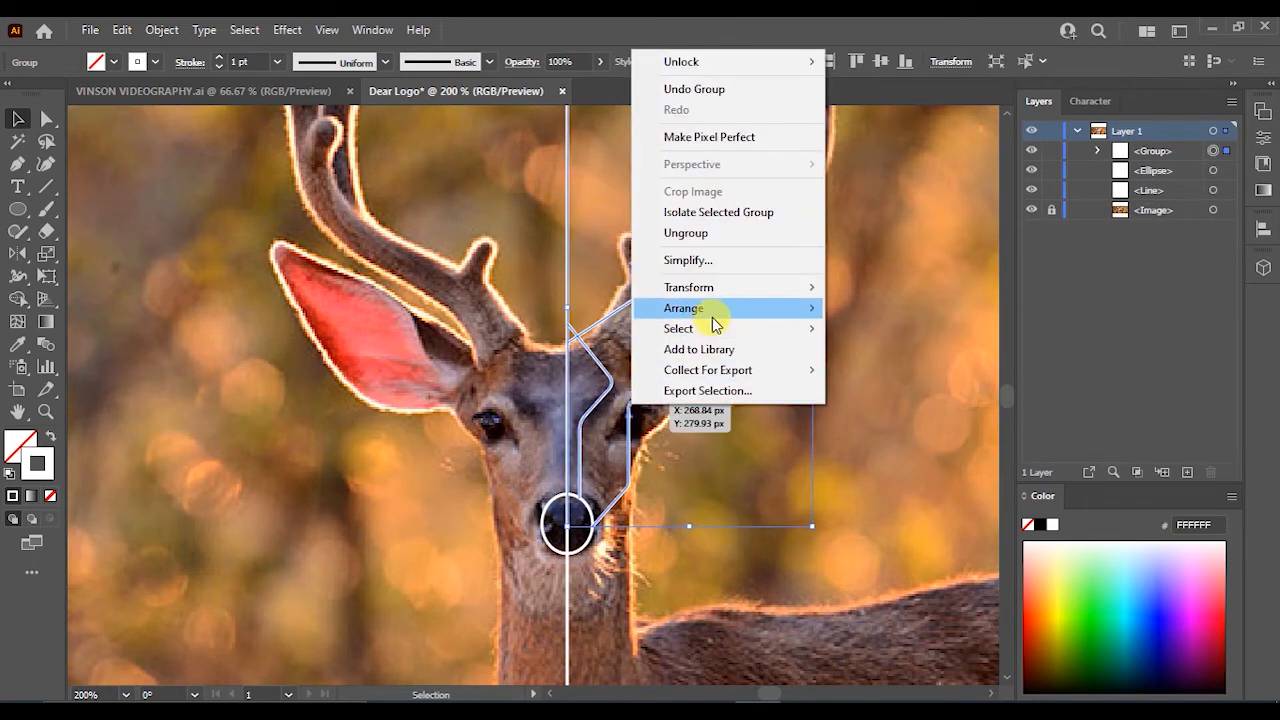
mouse_move(761, 294)
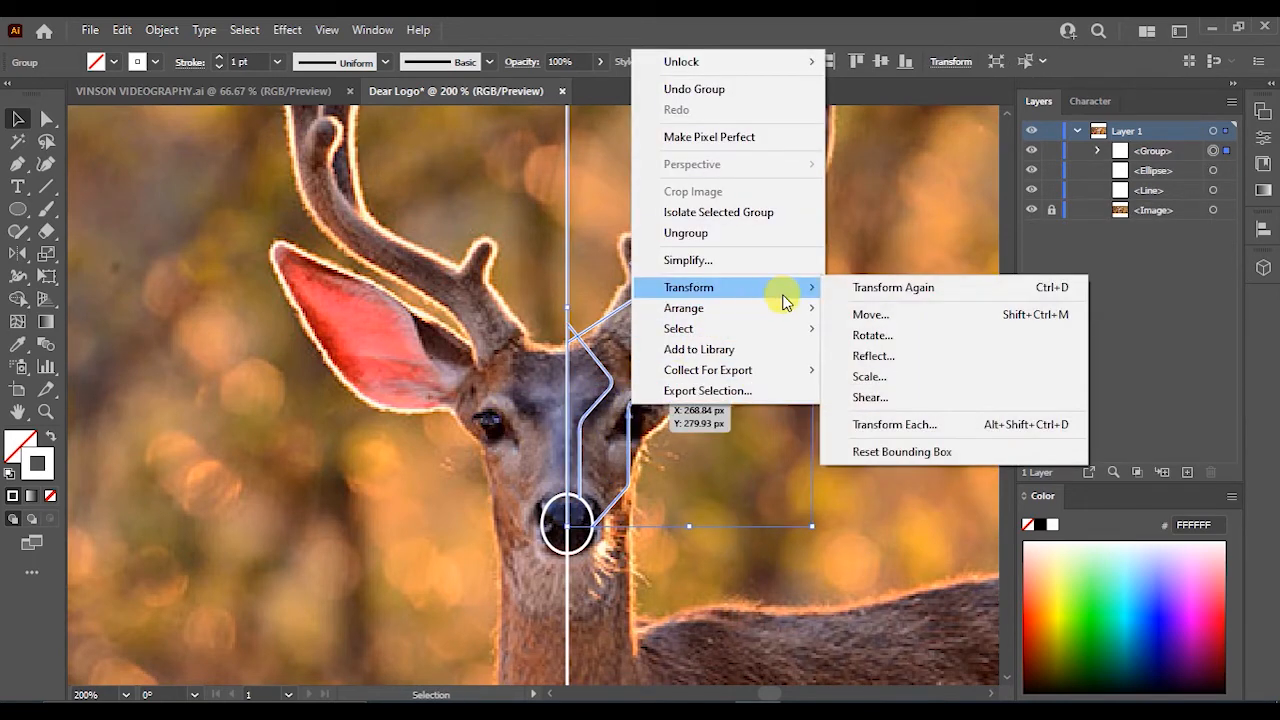
left_click(858, 358)
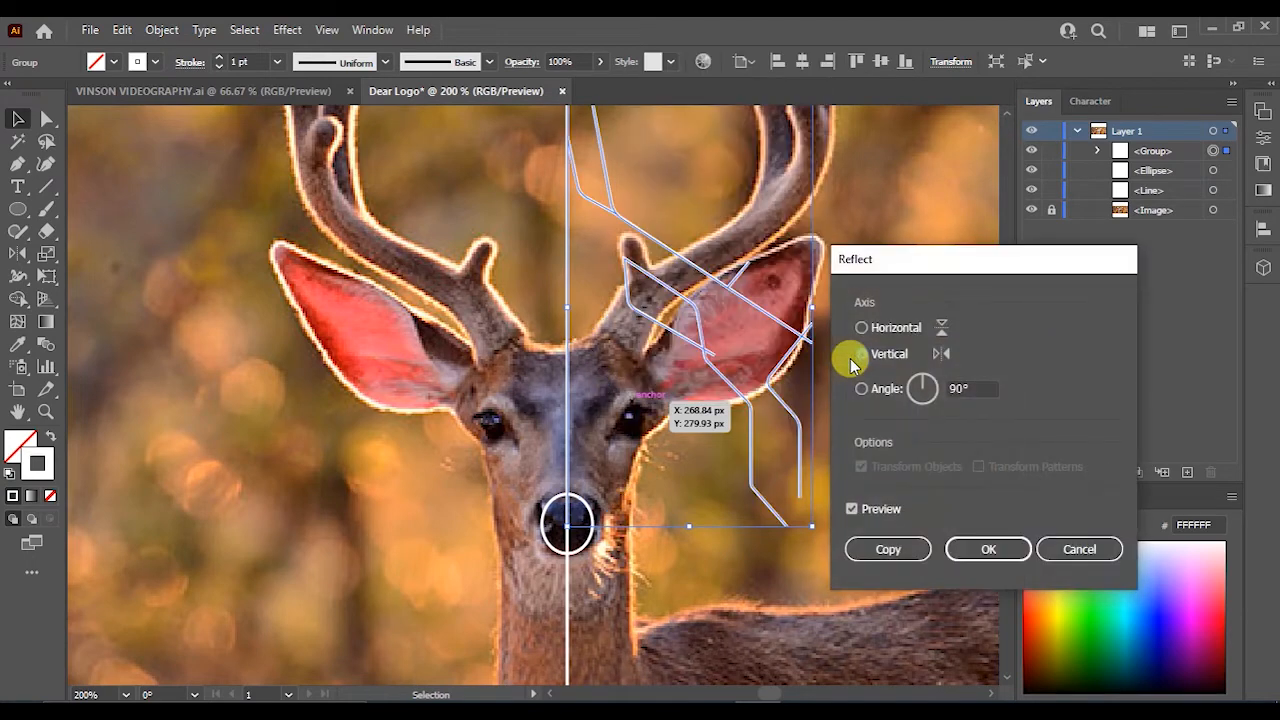
left_click(852, 510)
left_click(852, 510)
left_click(888, 548)
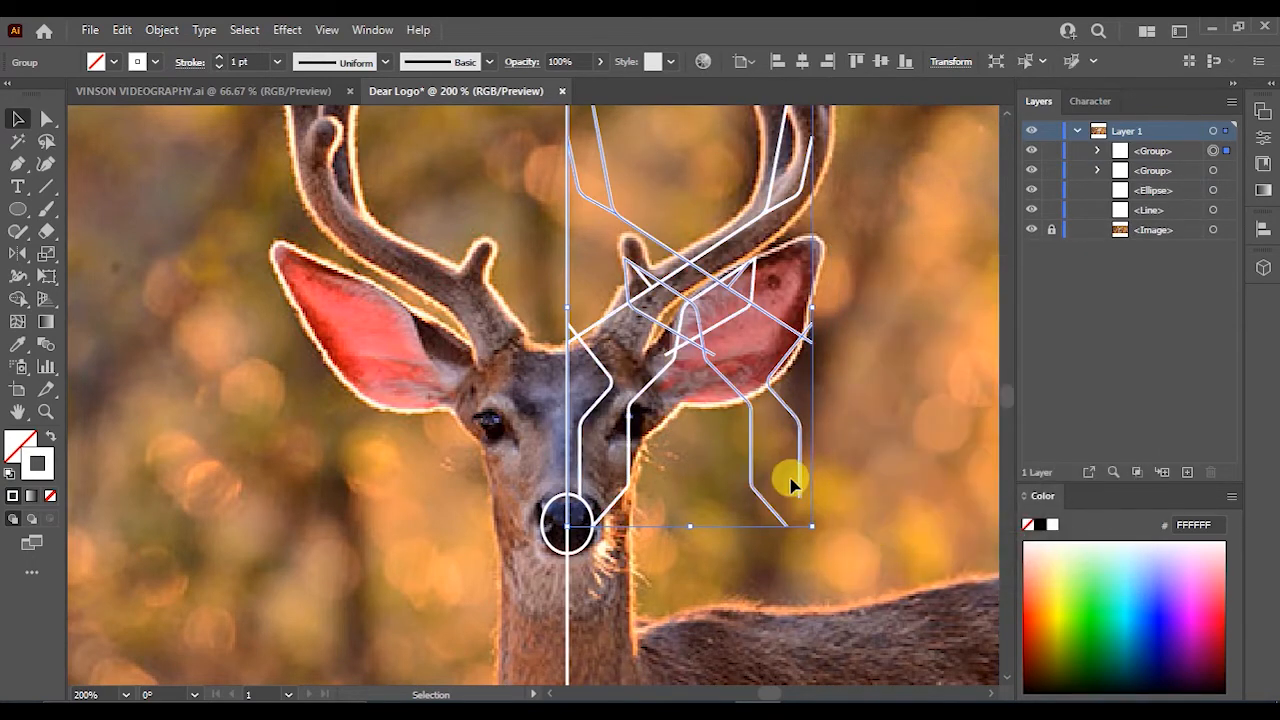
- Nudge the reflected copy left until it mirrors the right side around the nose ellipse
key("Left")
key("Left")
key("Left")
key("Left")
key("Left")
key("Left")
key("Left")
key("Left")
key("Left")
key("Left")
key("Left")
key("Left")
key("Left")
key("Left")
key("Left")
key("Left")
key("Left")
key("Left")
key("Left")
key("Left")
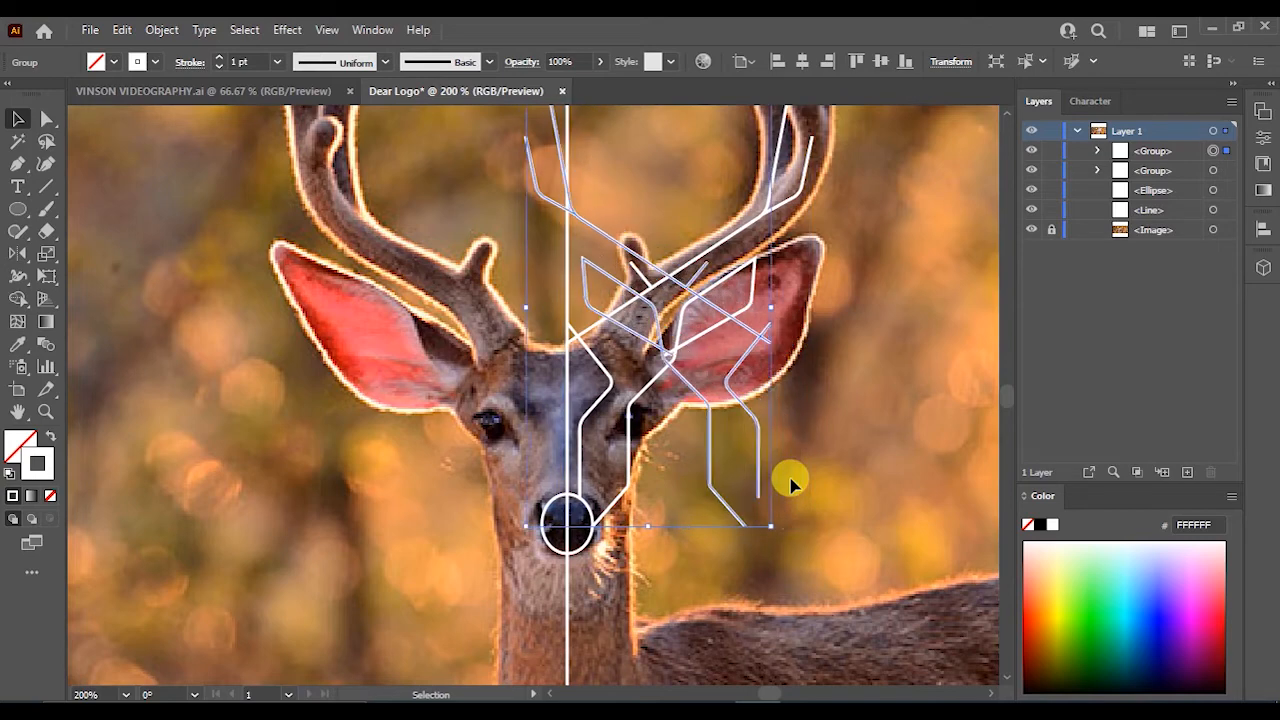
key("Left")
key("Left")
key("Left")
key("Left")
key("Left")
key("Left")
key("Left")
key("Left")
key("Left")
key("Left")
key("Left")
key("Left")
key("Left")
key("Left")
key("Left")
key("Left")
key("Left")
key("Left")
key("Left")
key("Left")
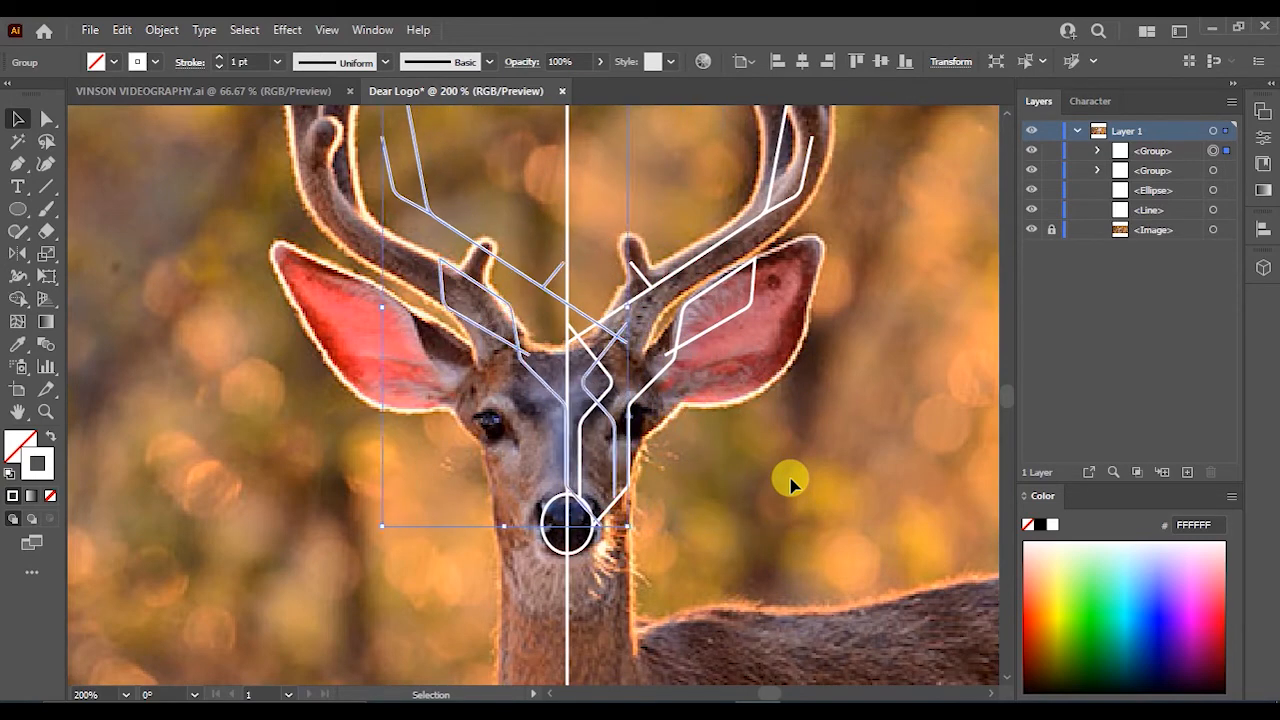
key("Left")
key("Left")
key("Left")
key("Left")
key("Left")
key("Left")
key("Left")
key("Left")
key("Left")
key("Left")
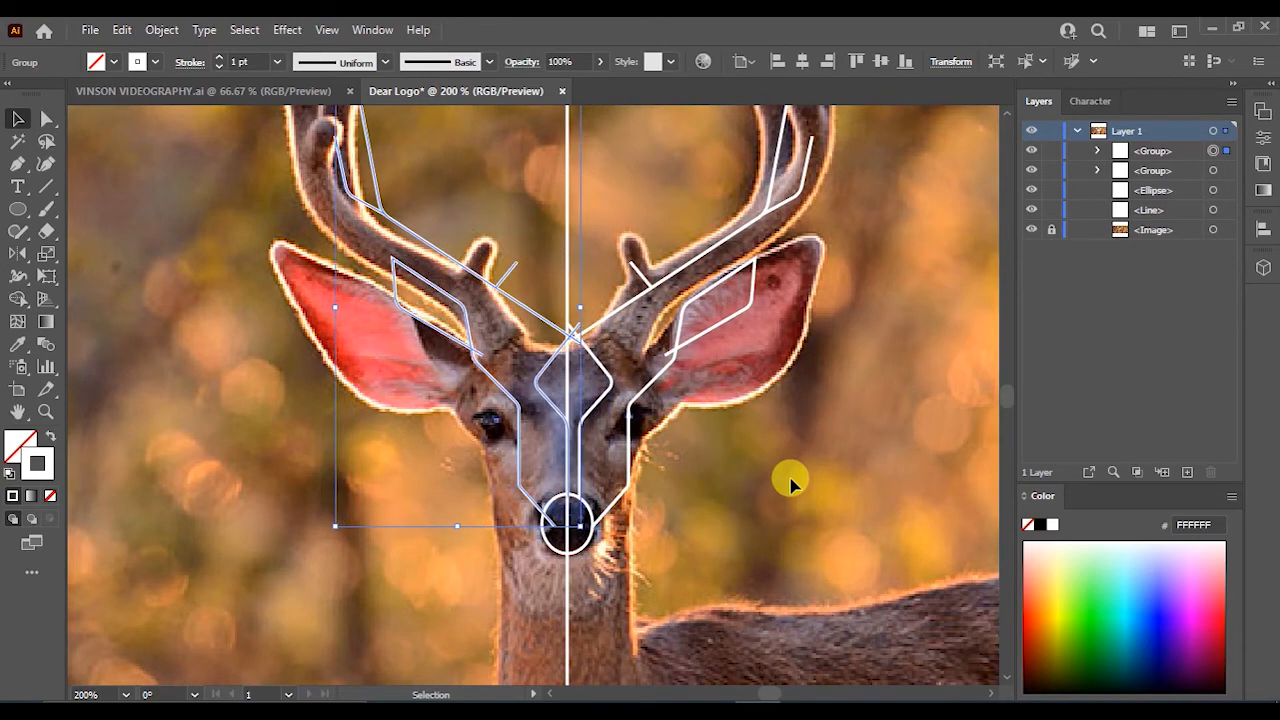
key("Left")
key("Left")
key("Left")
key("Left")
key("Left")
key("Left")
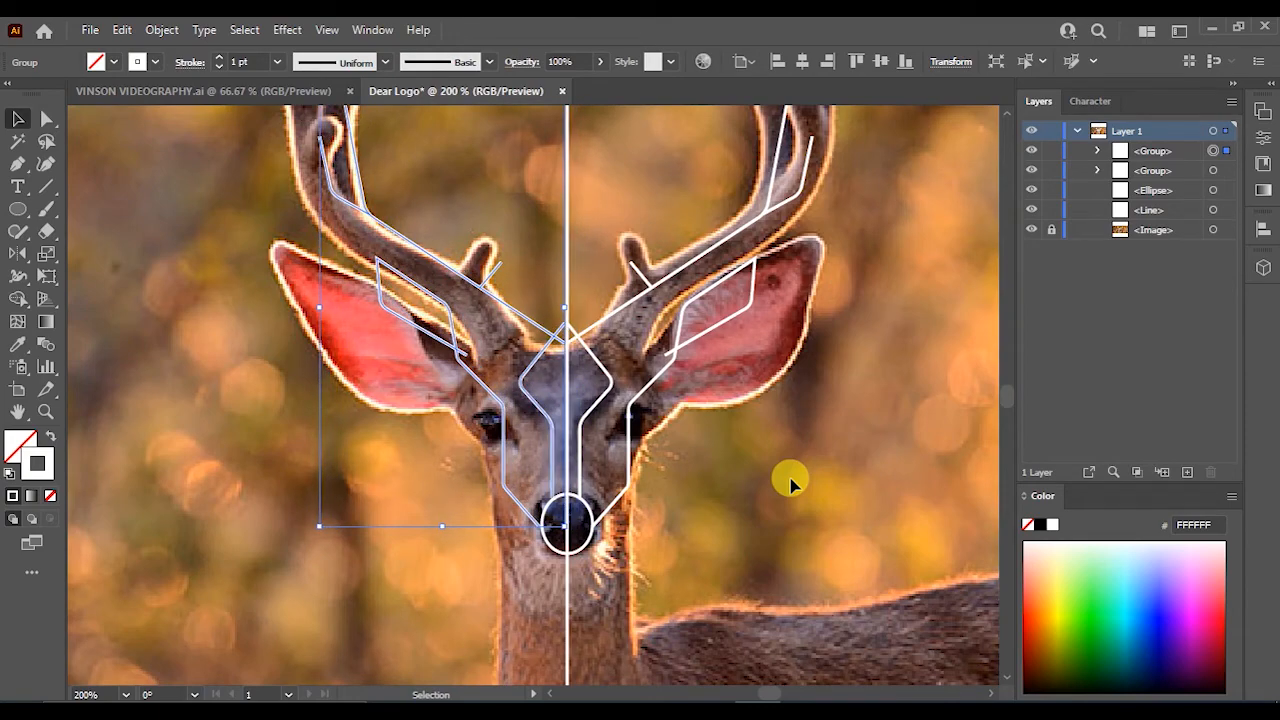
scroll(537, 508, "up", 6)
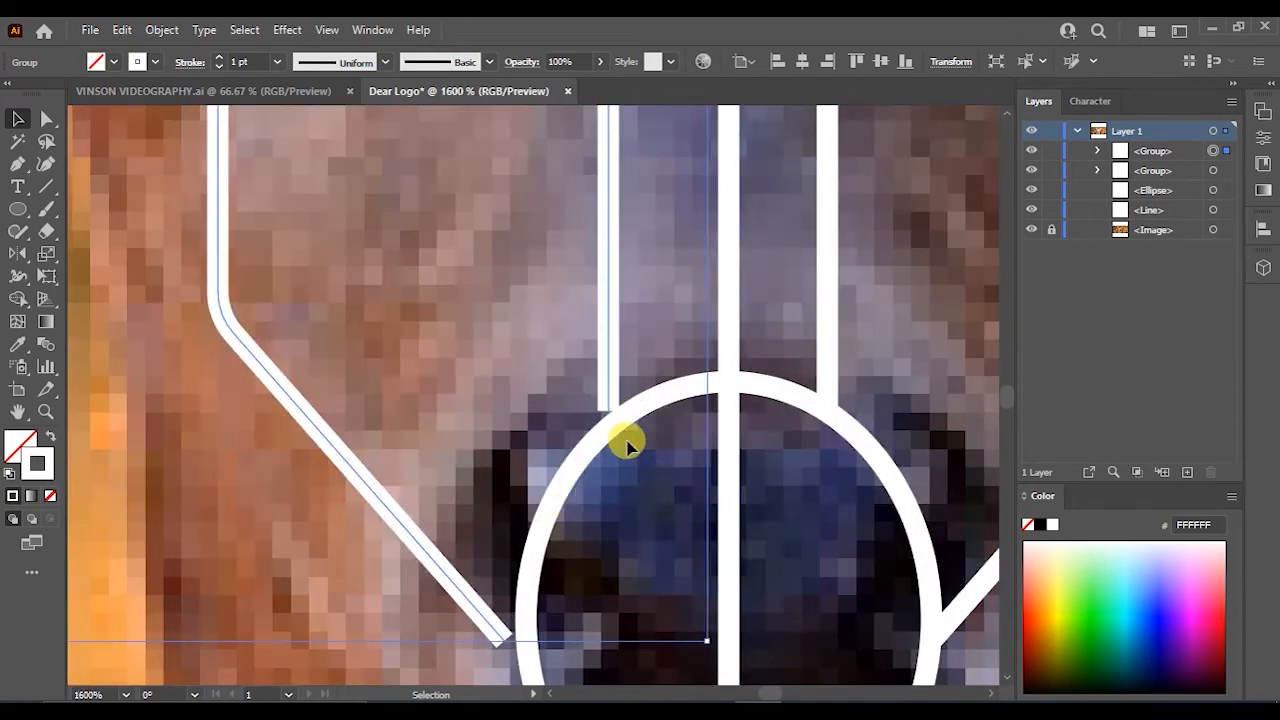
key("Right")
scroll(627, 445, "down", 7)
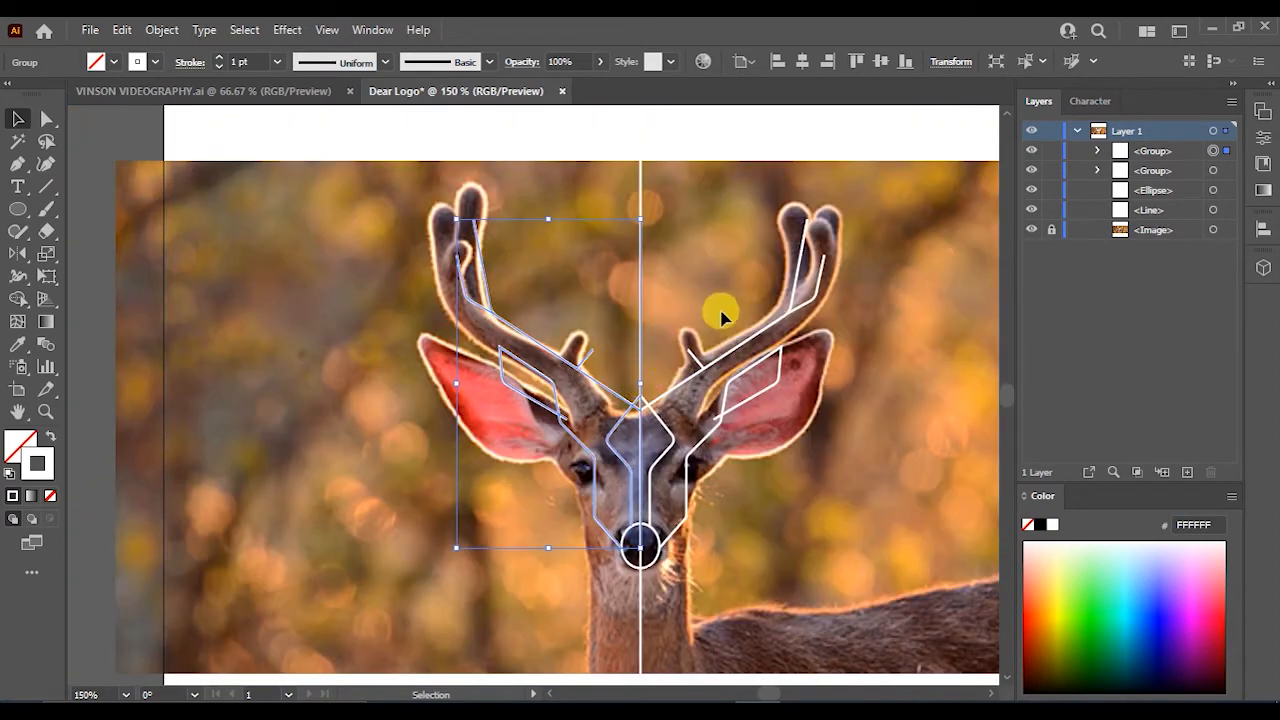
- Select all artwork, set its stroke back to black, and hide the deer photo
left_click(720, 316)
scroll(700, 365, "up", 4)
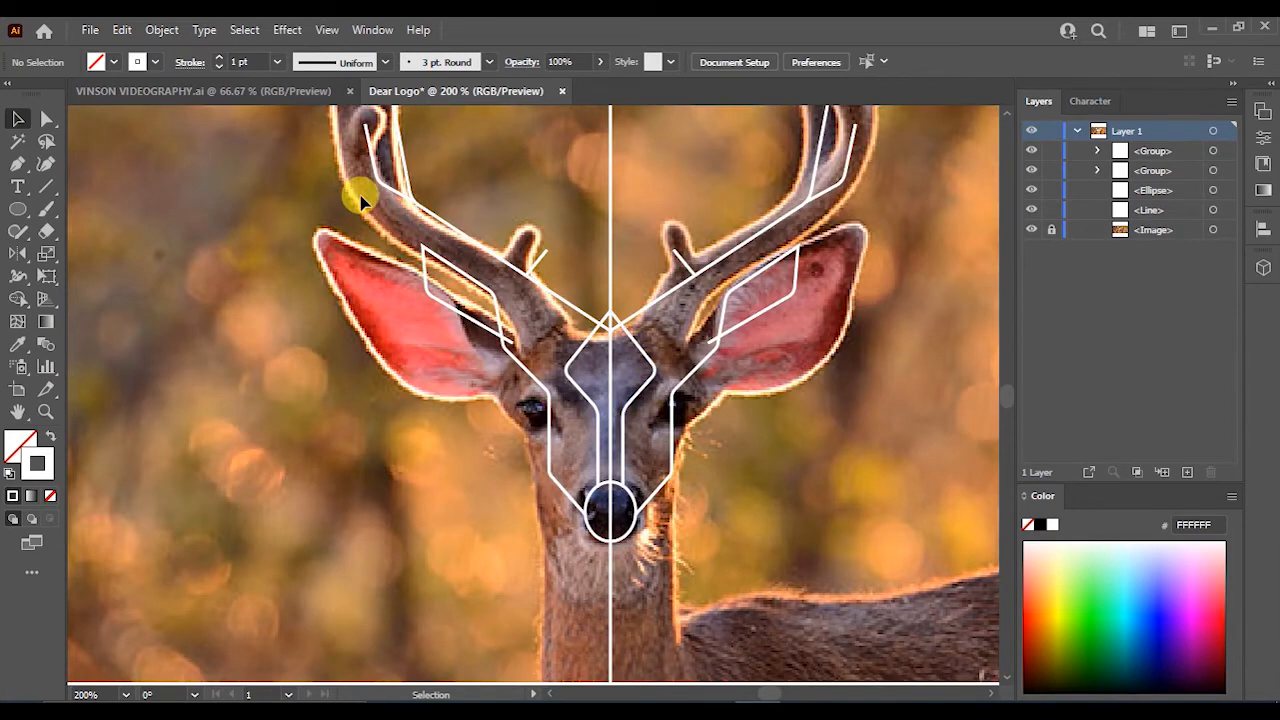
key("ctrl+a")
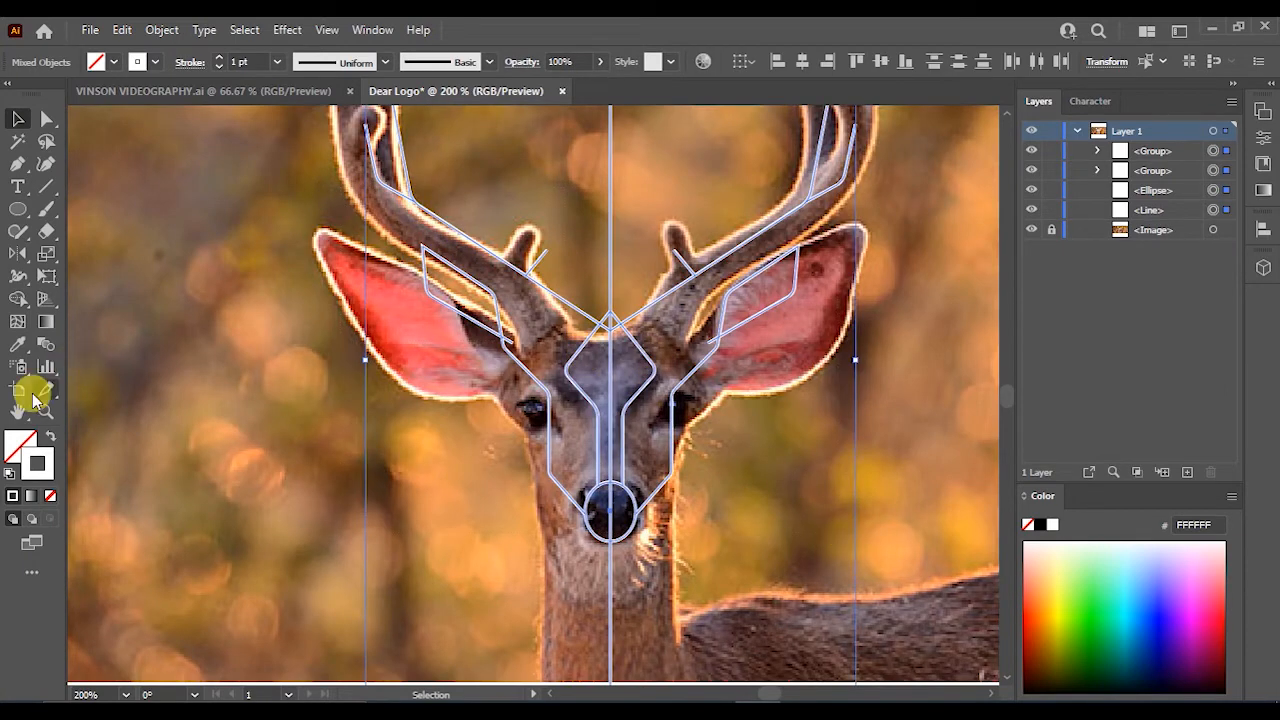
double_click(38, 460)
left_click(600, 476)
left_click(1038, 249)
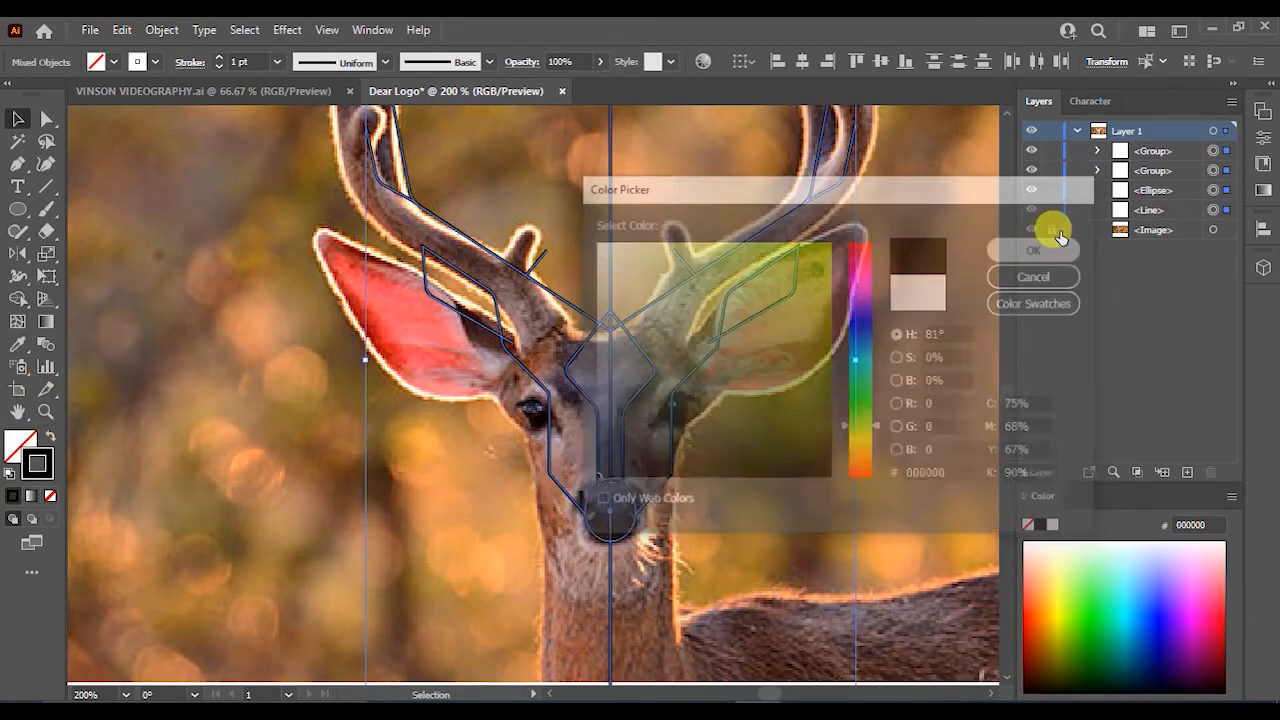
left_click(1031, 230)
left_click(768, 420)
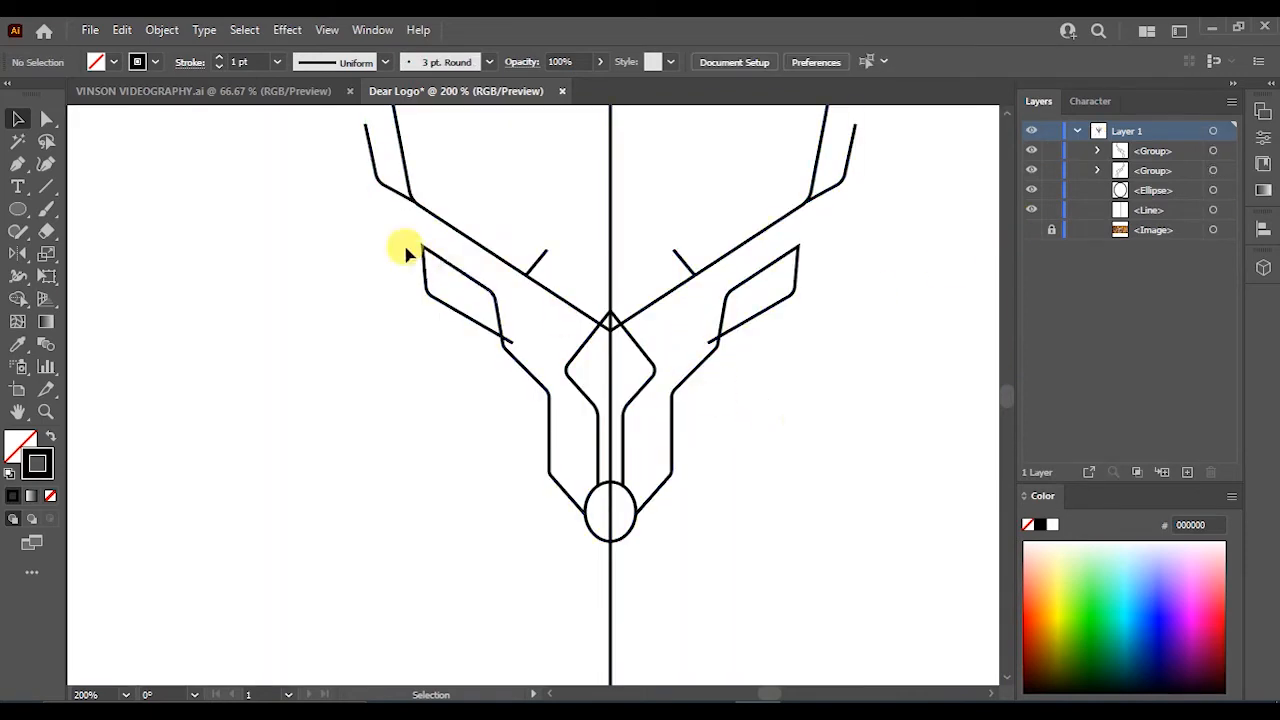
- Select all paths and use Shape Builder on the small region where the antler lines meet the centre line
left_click_drag(362, 226, 705, 573)
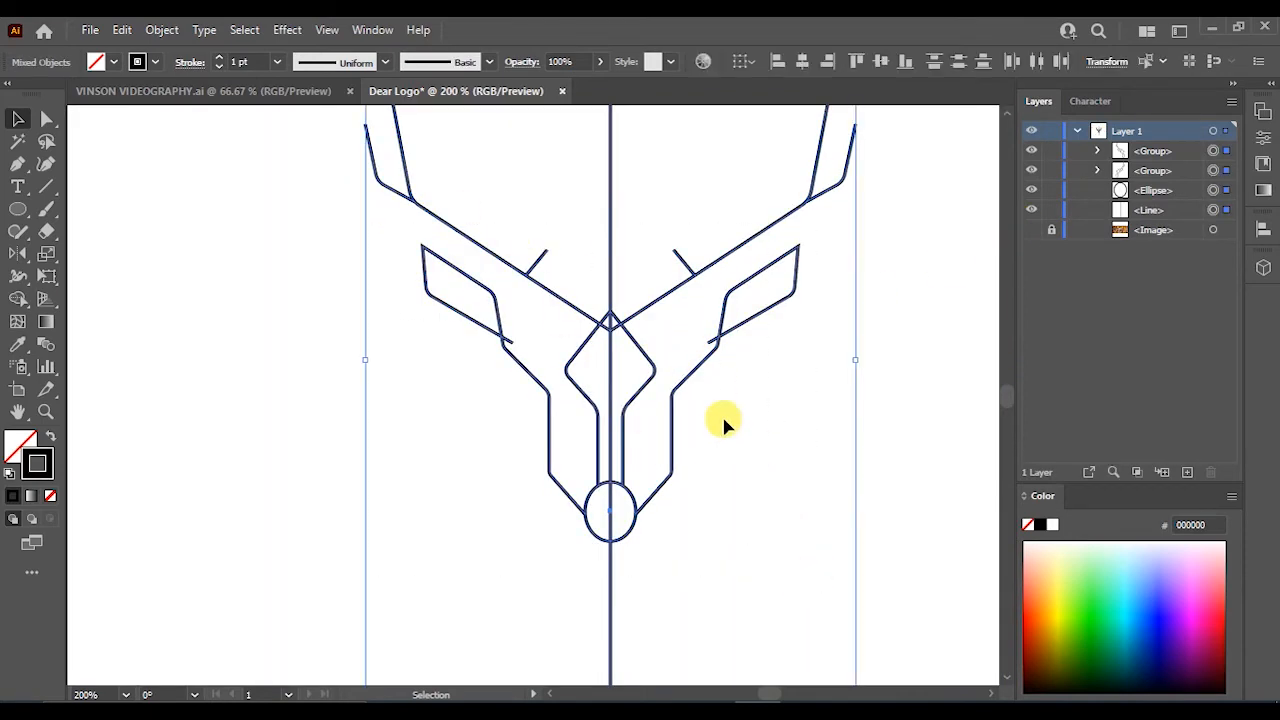
left_click(18, 300)
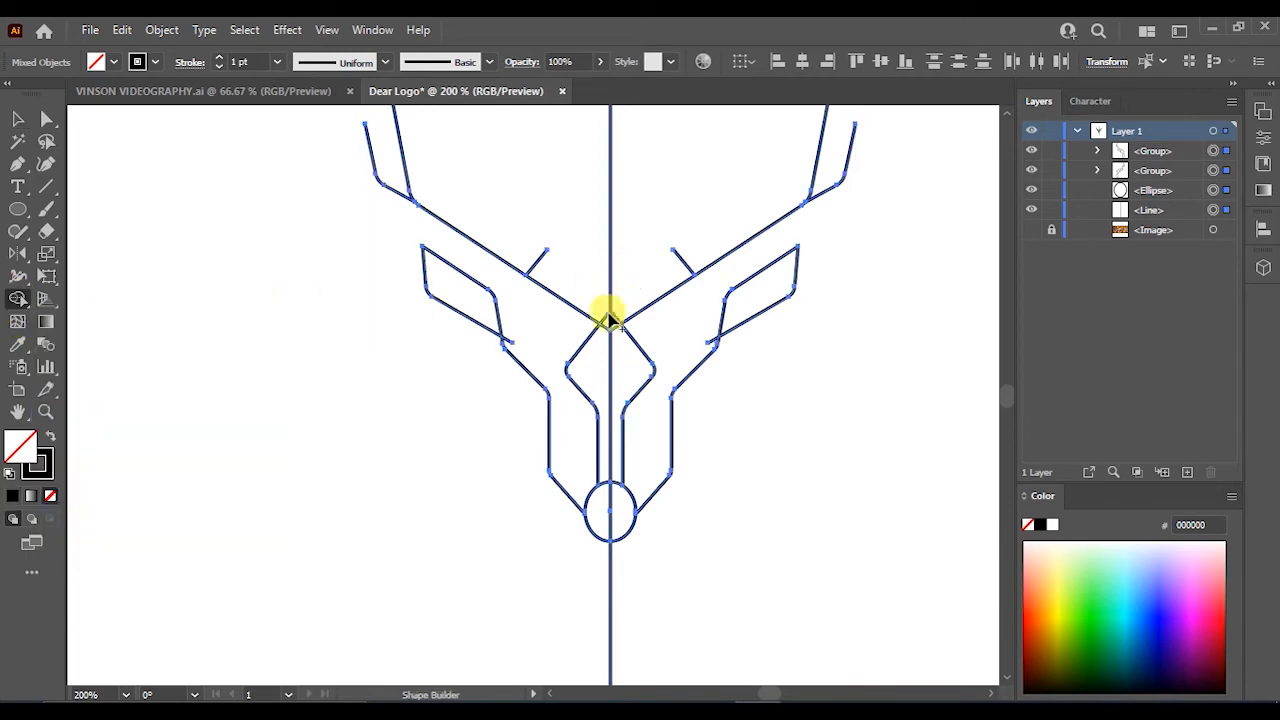
scroll(608, 316, "up", 2)
scroll(612, 320, "up", 1)
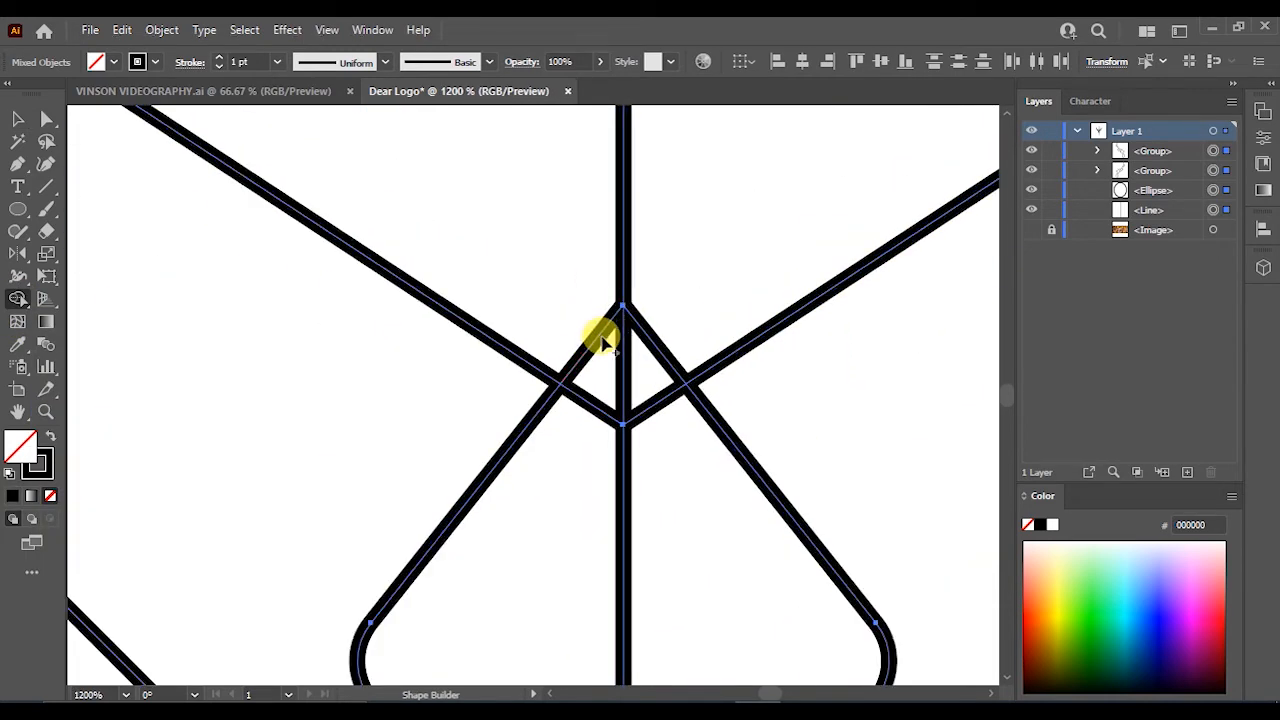
left_click(600, 343, "alt")
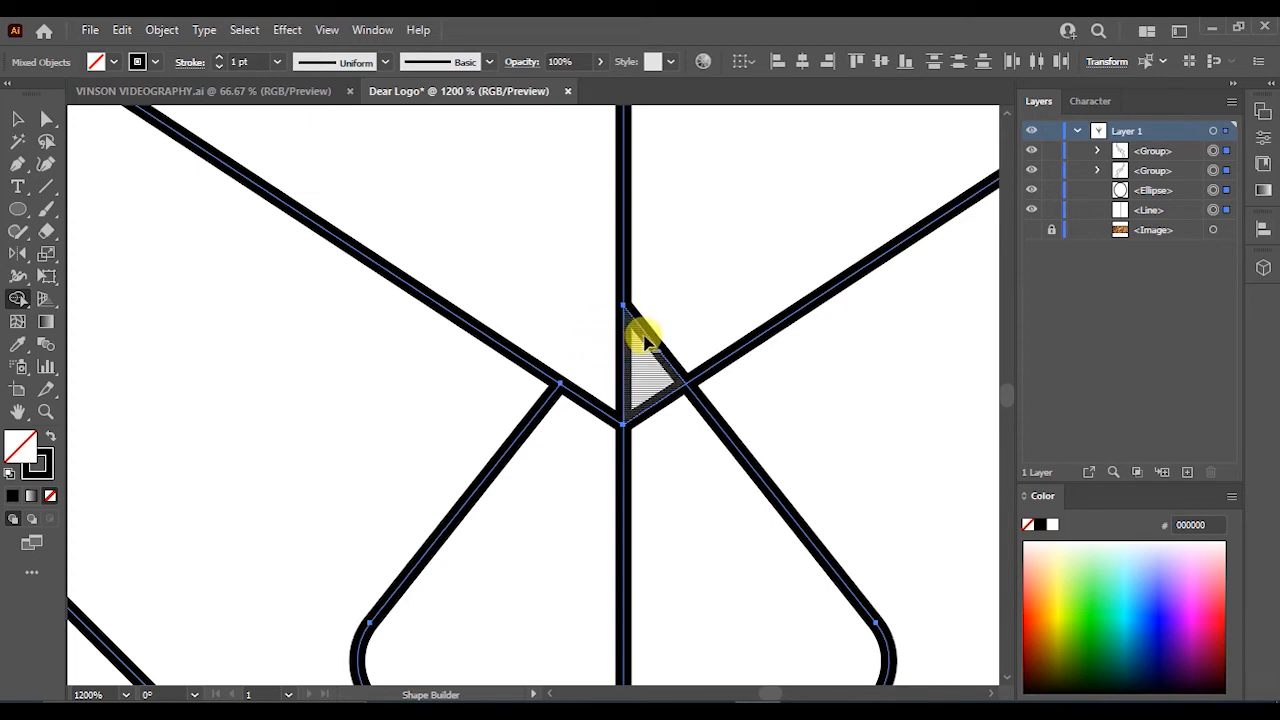
scroll(641, 342, "down", 4)
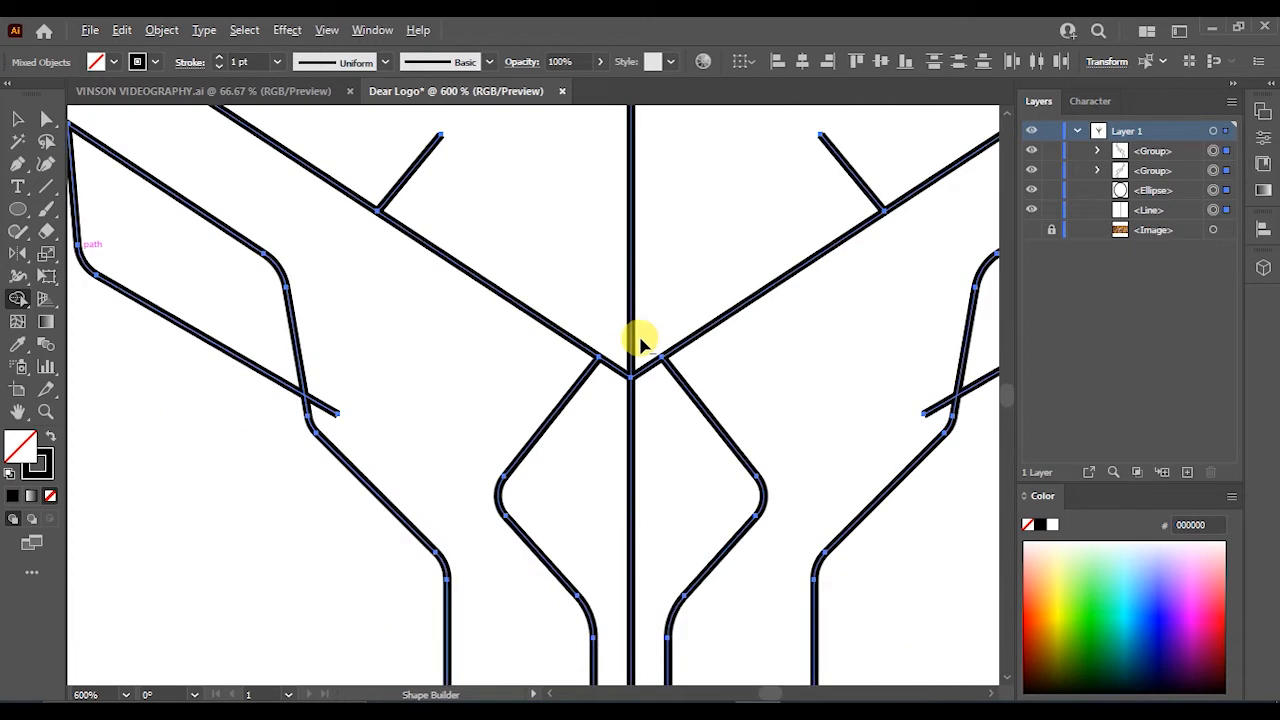
scroll(641, 342, "down", 1)
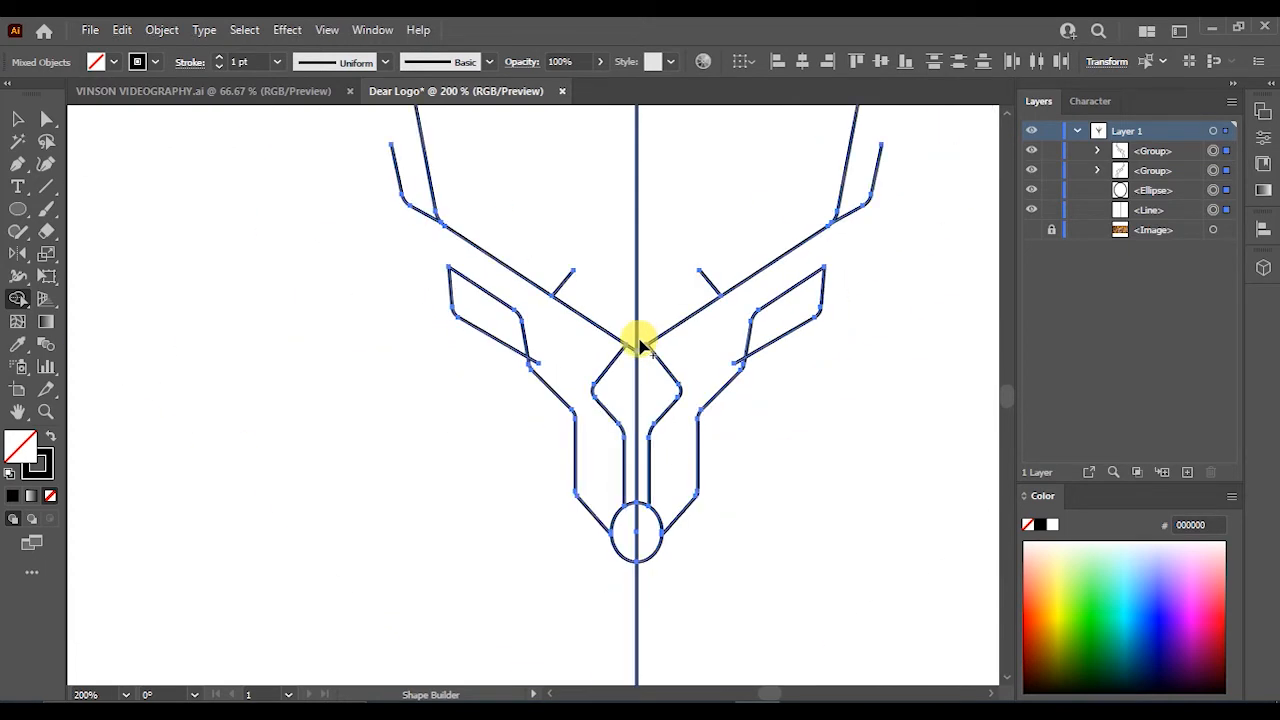
left_click(300, 272)
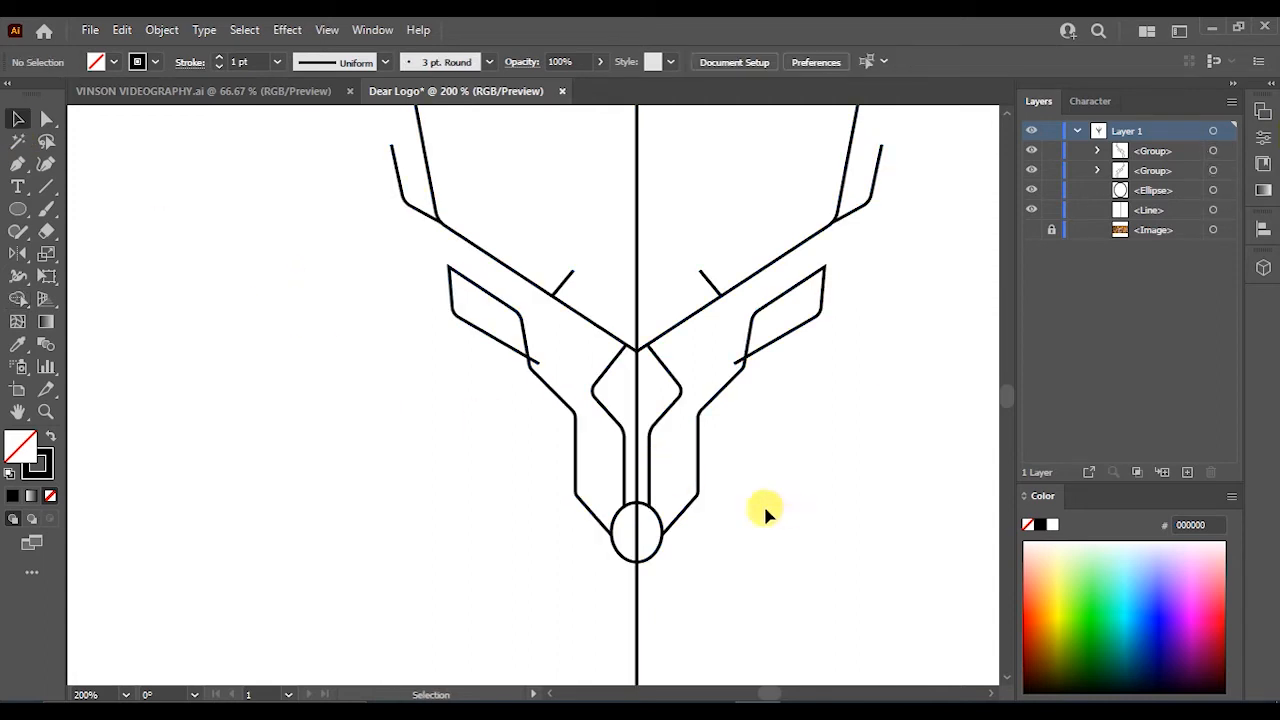
- Move the vertical centre line off the logo to the side of the artboard
scroll(659, 590, "down", 3)
scroll(654, 611, "up", 1)
left_click_drag(651, 613, 307, 570)
scroll(748, 478, "up", 2)
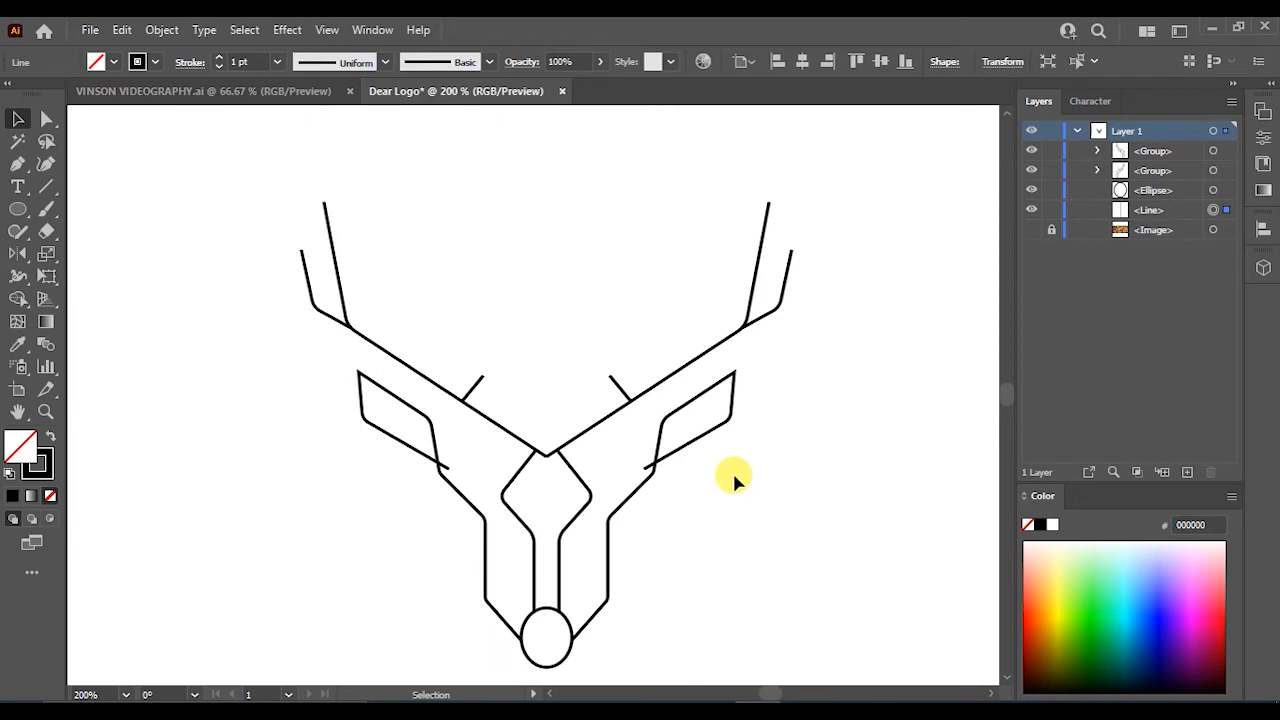
scroll(620, 566, "up", 1)
scroll(620, 566, "down", 4)
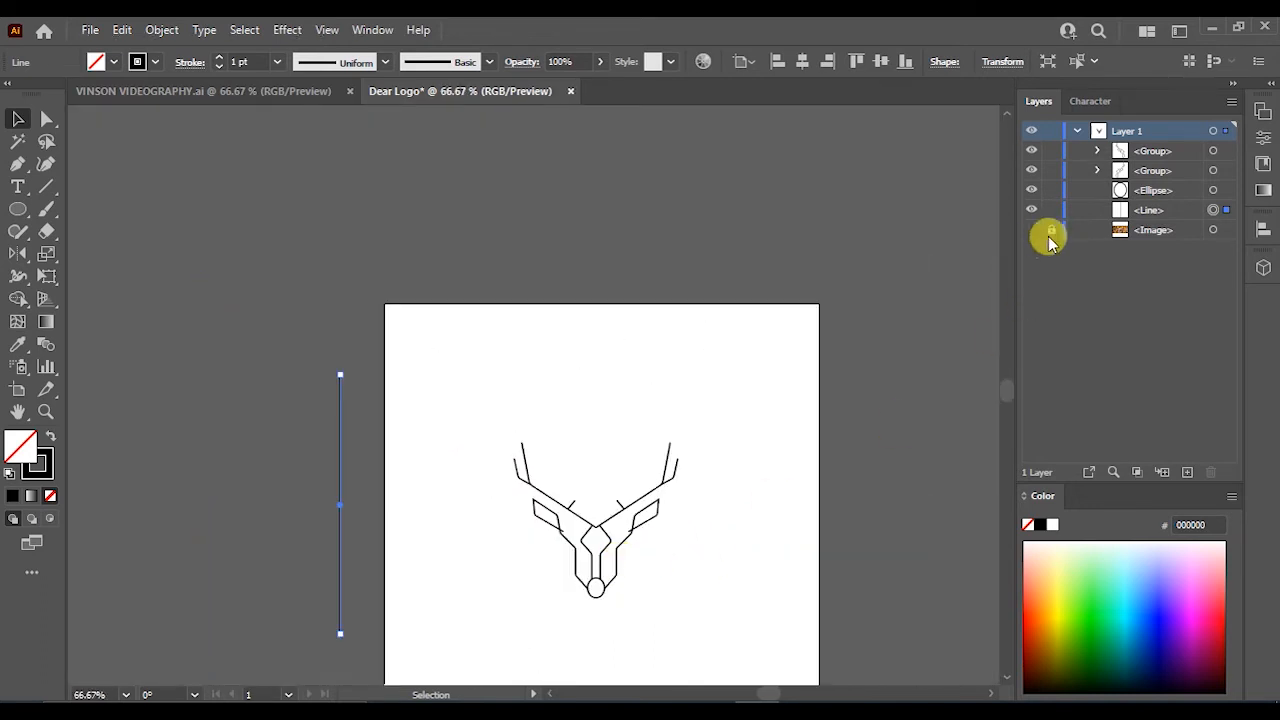
- Show the deer photo again behind the line art
left_click(1032, 230)
left_click(1032, 230)
left_click(1032, 230)
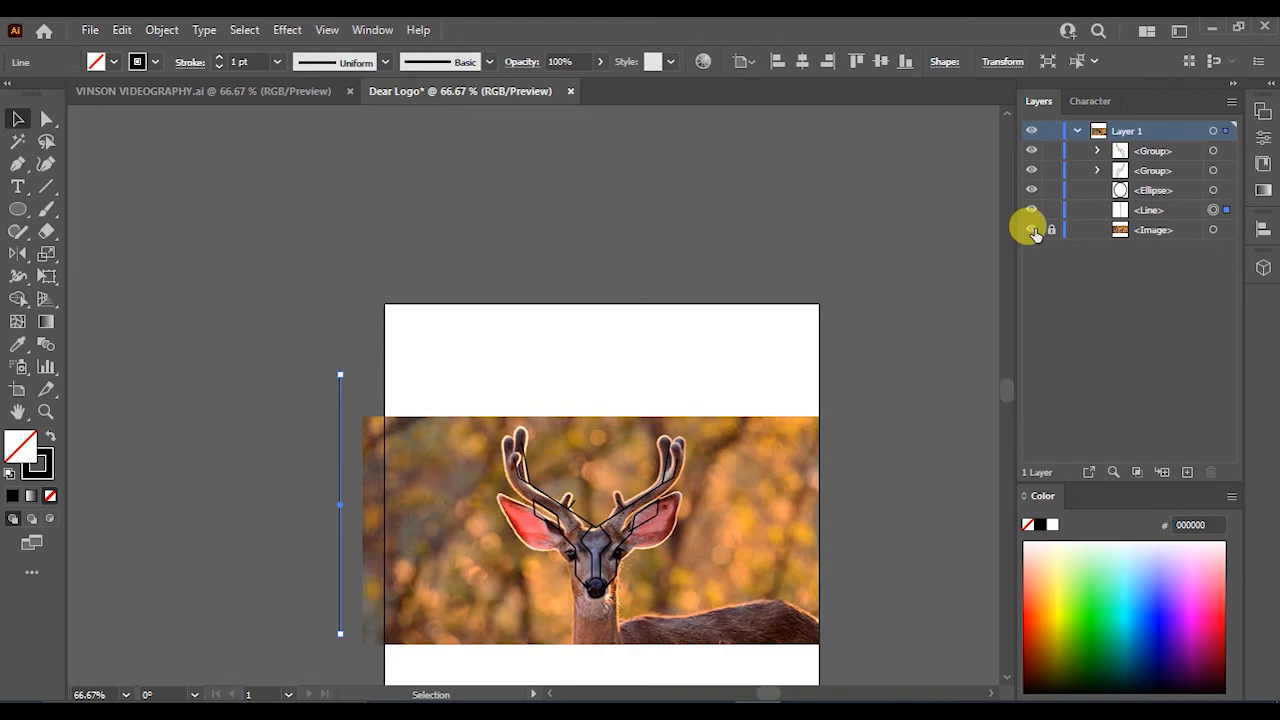
- Select the traced deer line art and set its stroke colour to white (FFFFFF)
scroll(609, 594, "down", 1)
scroll(609, 594, "up", 4)
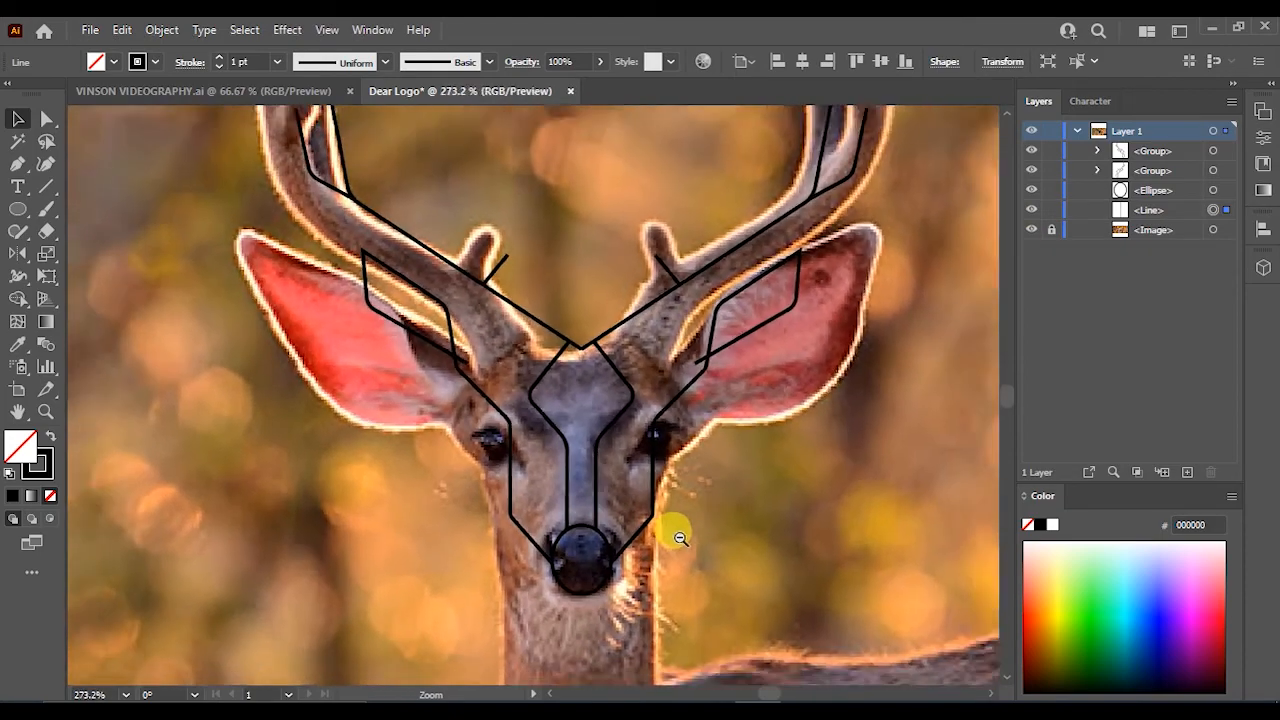
left_click_drag(679, 537, 642, 525)
left_click_drag(571, 594, 760, 630)
left_click_drag(763, 569, 70, 463)
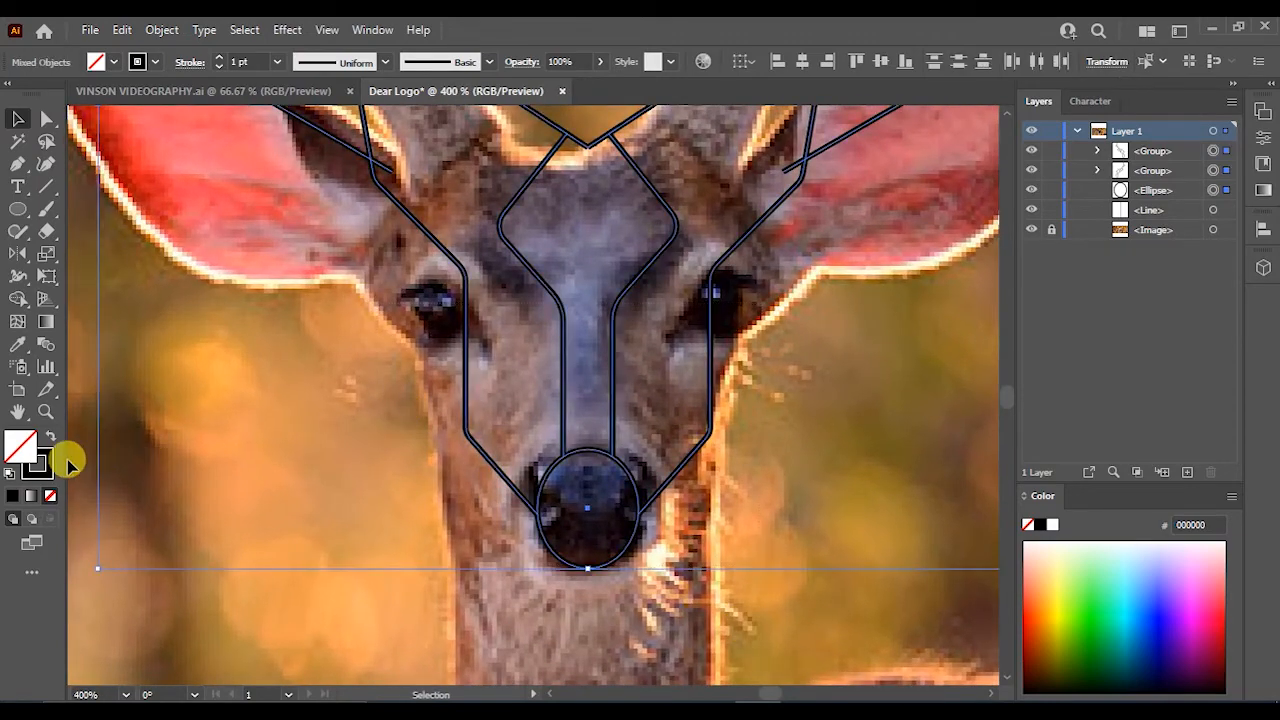
double_click(45, 470)
mouse_move(606, 245)
left_mouse_down()
mouse_move(606, 223)
mouse_move(590, 228)
left_mouse_up()
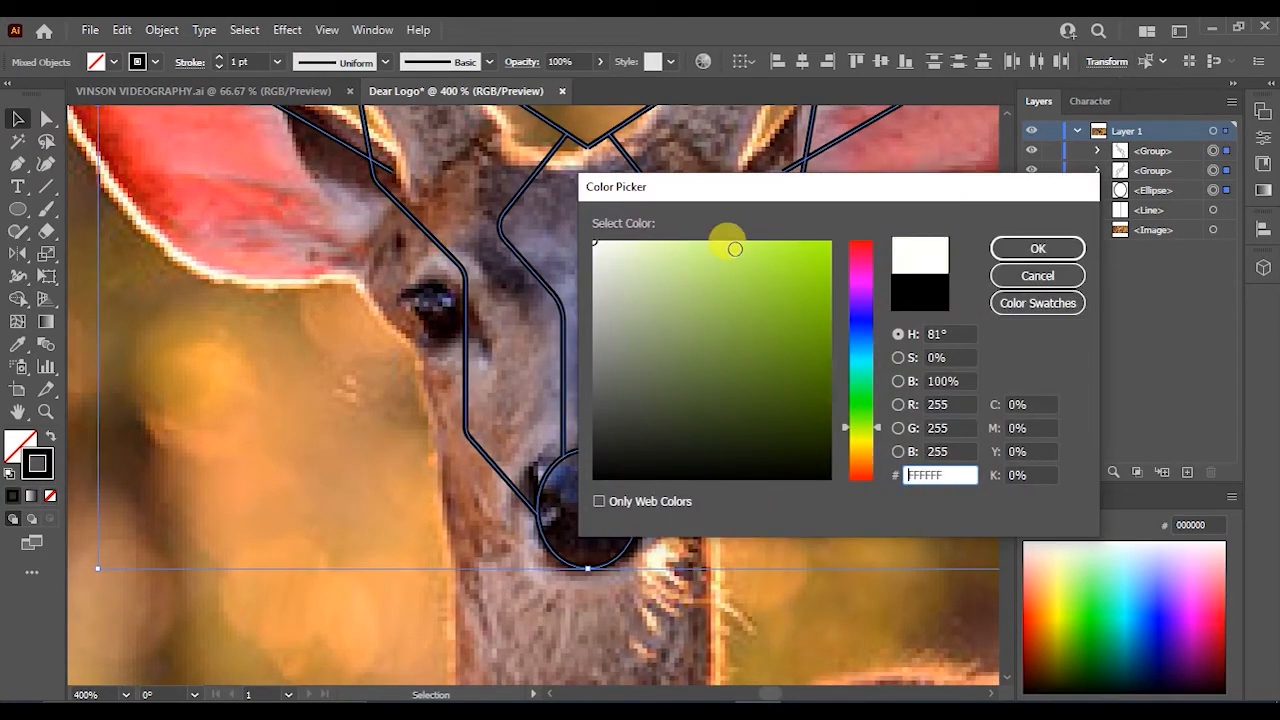
left_click(1037, 249)
left_click(331, 419)
- Draw a horizontal line across the middle of the nose ellipse with the Line Segment tool
left_click_drag(660, 503, 777, 544)
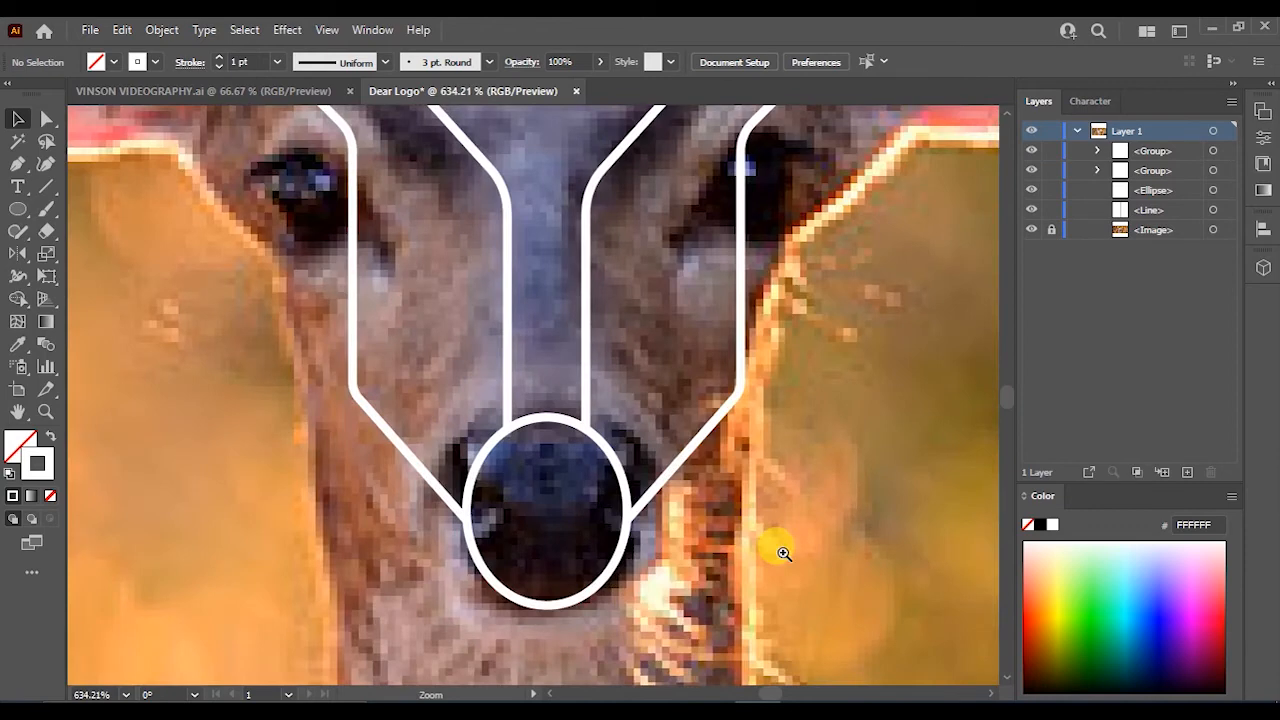
left_click(46, 186)
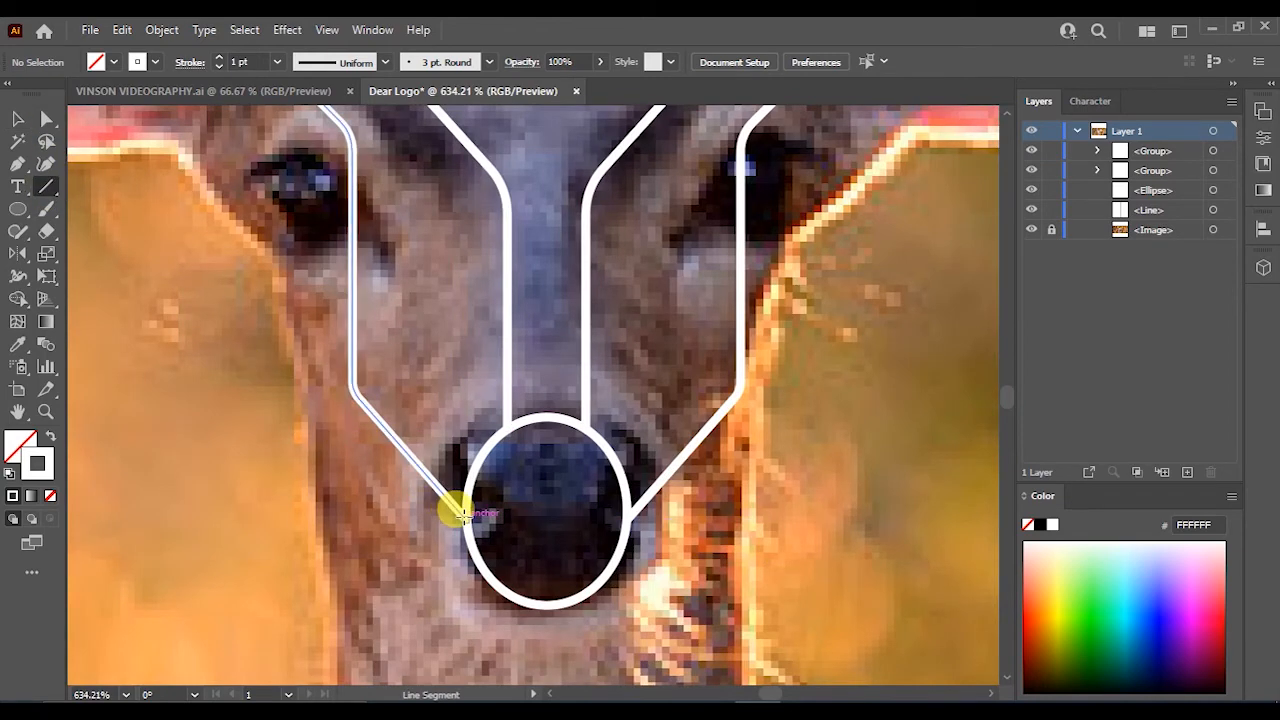
left_click_drag(463, 515, 627, 519)
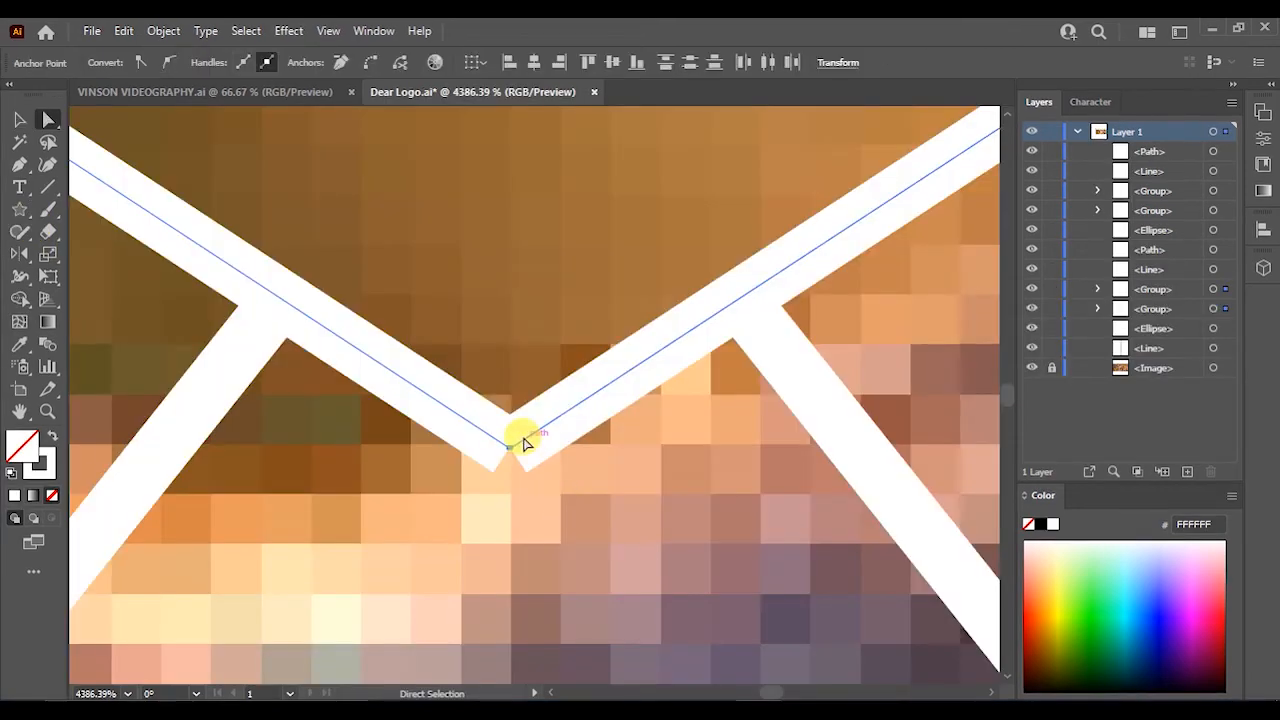
- Smooth the pointed corner where the two antler lines meet at the centre
right_click(523, 437)
left_click(566, 184)
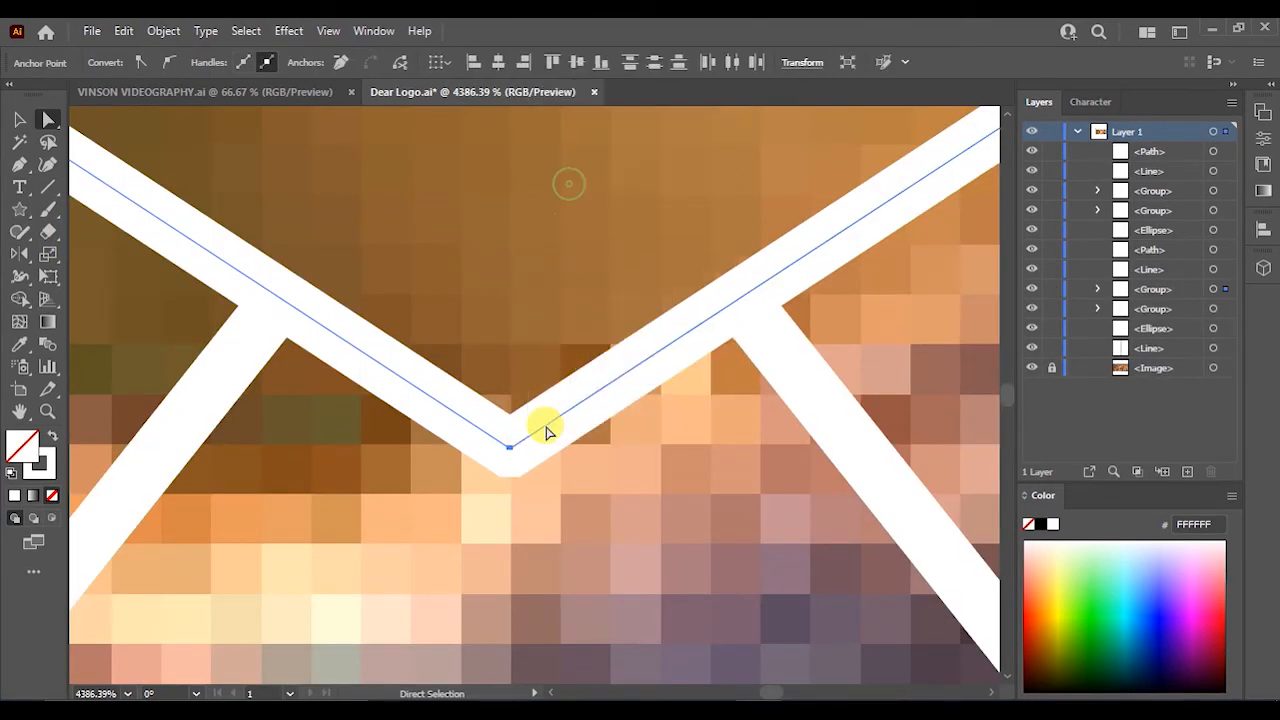
scroll(699, 568, "down", 6)
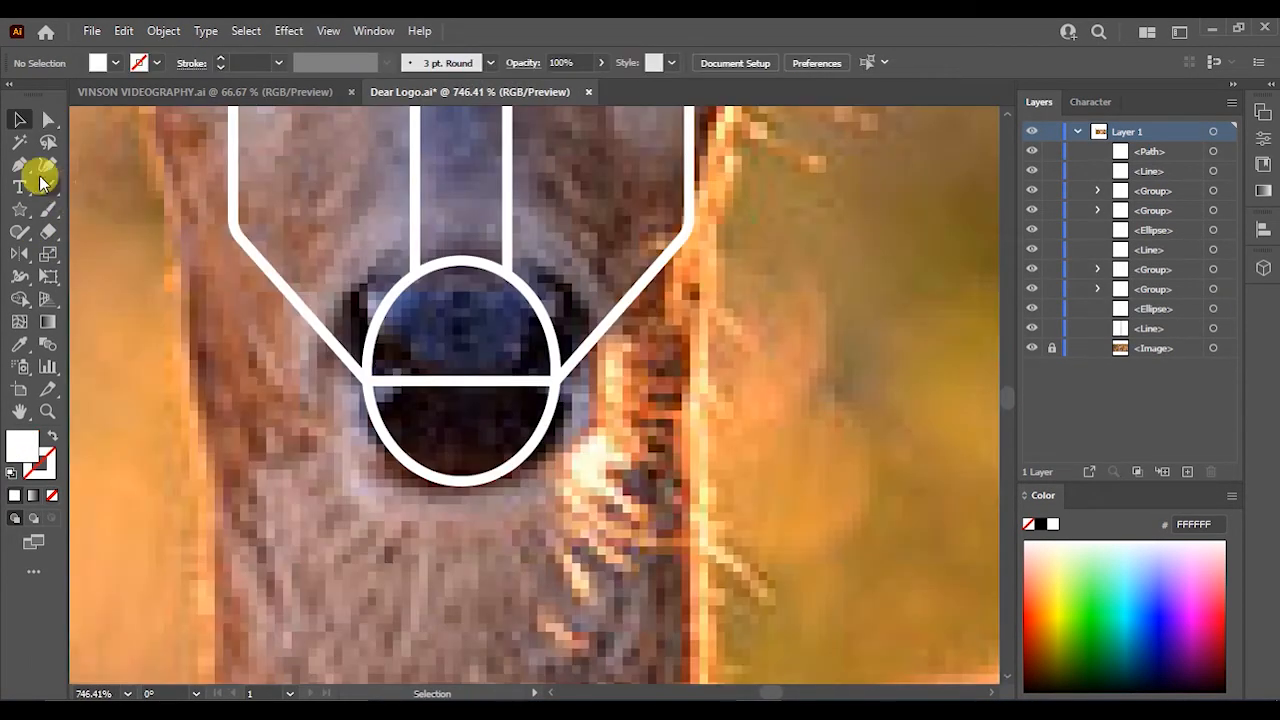
- Draw a short angled white-stroked path with the Pen tool inside the nose, above the horizontal line
left_click(18, 166)
left_click(445, 389)
left_click_drag(462, 381, 502, 337)
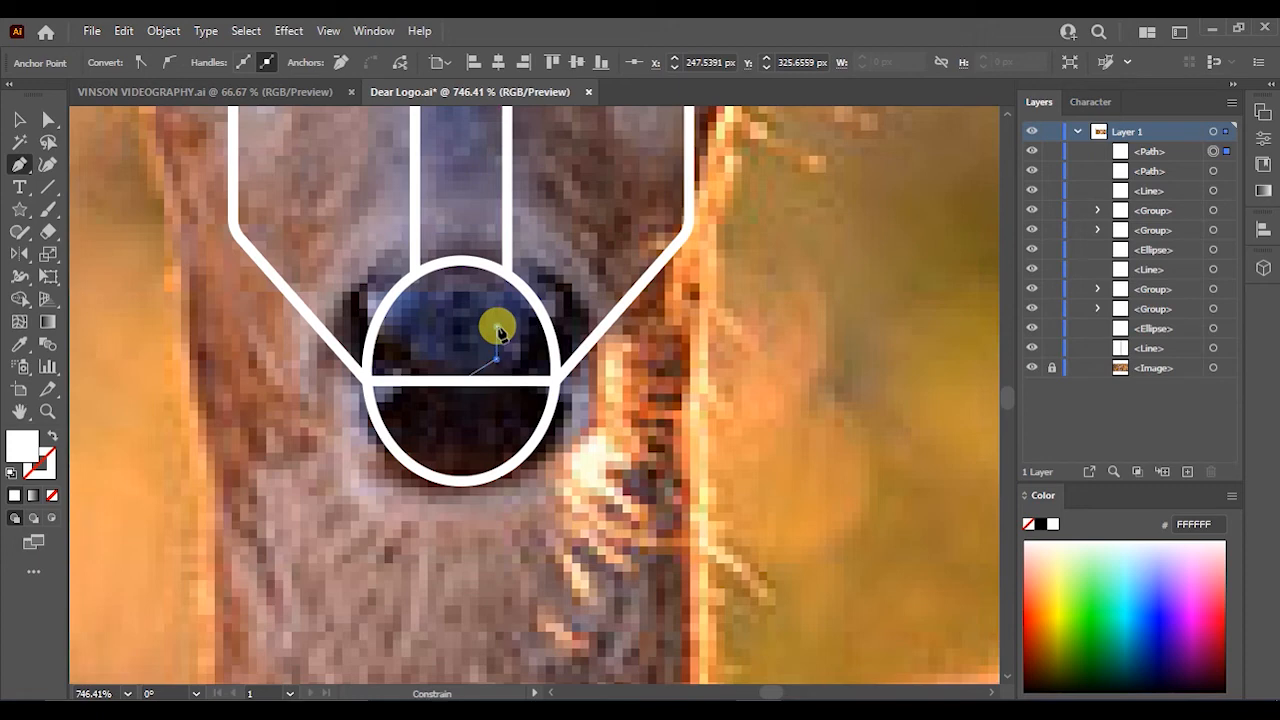
left_click(497, 330)
left_click(51, 434)
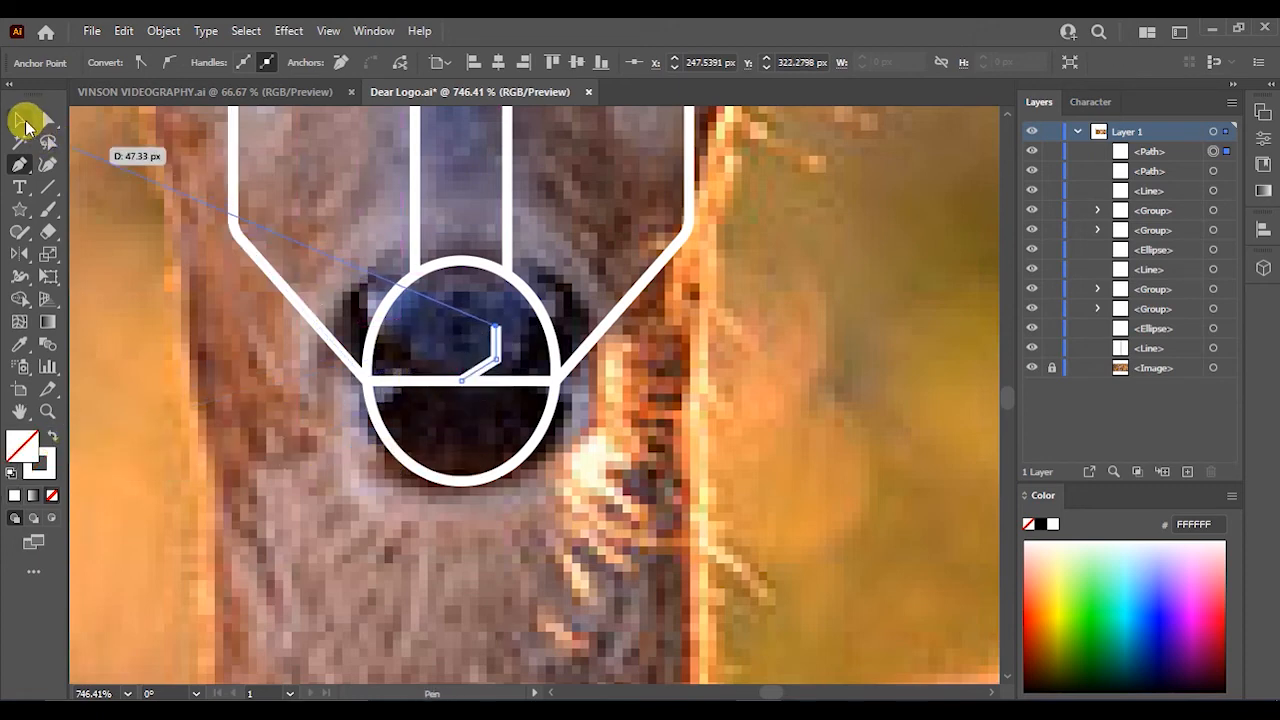
left_click(20, 120)
left_click(344, 309)
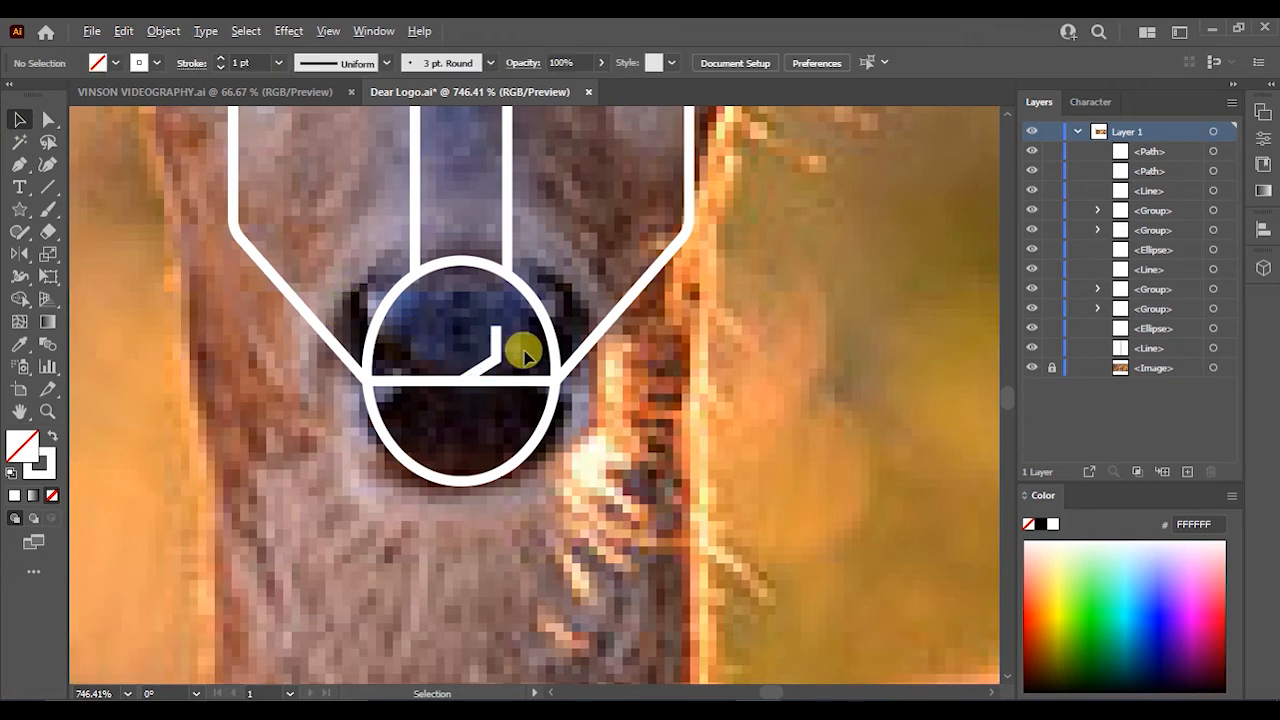
- Reflect a copy of the small nose path to form a symmetrical pair
scroll(524, 352, "up", 2)
left_click_drag(455, 368, 594, 400)
left_click(614, 402)
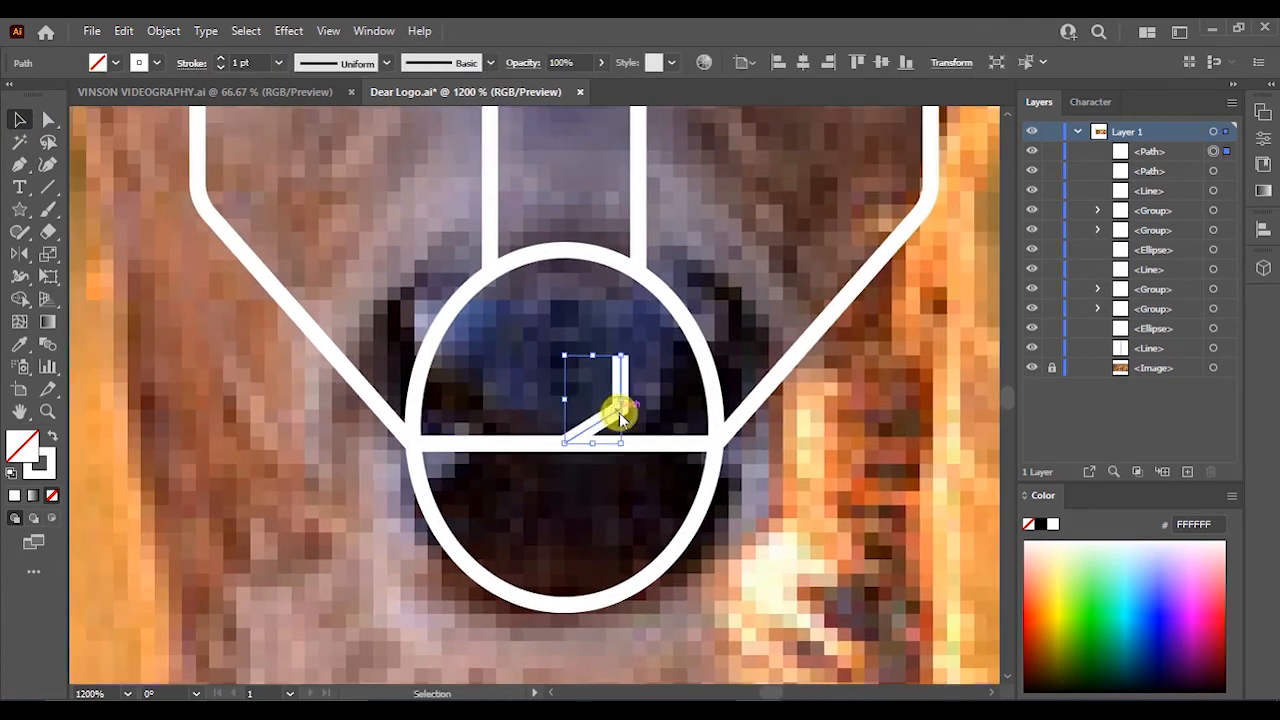
right_click(617, 414)
mouse_move(731, 583)
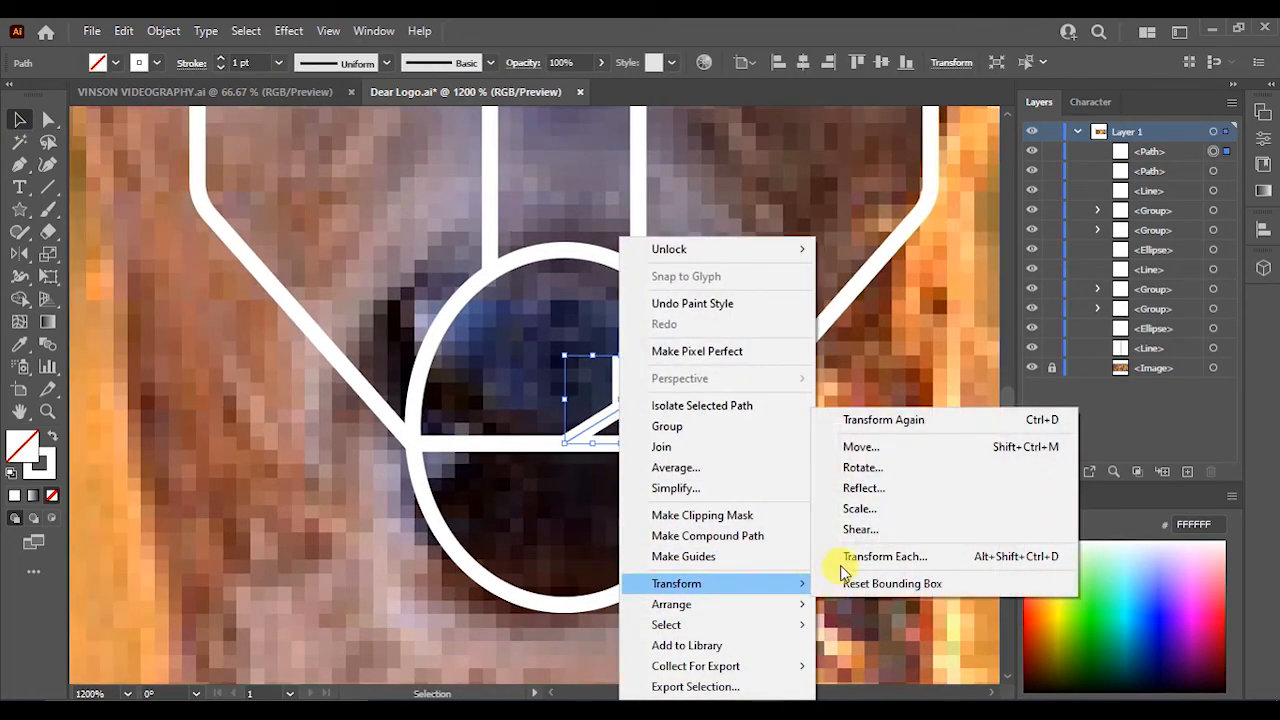
left_click(859, 494)
left_click(889, 549)
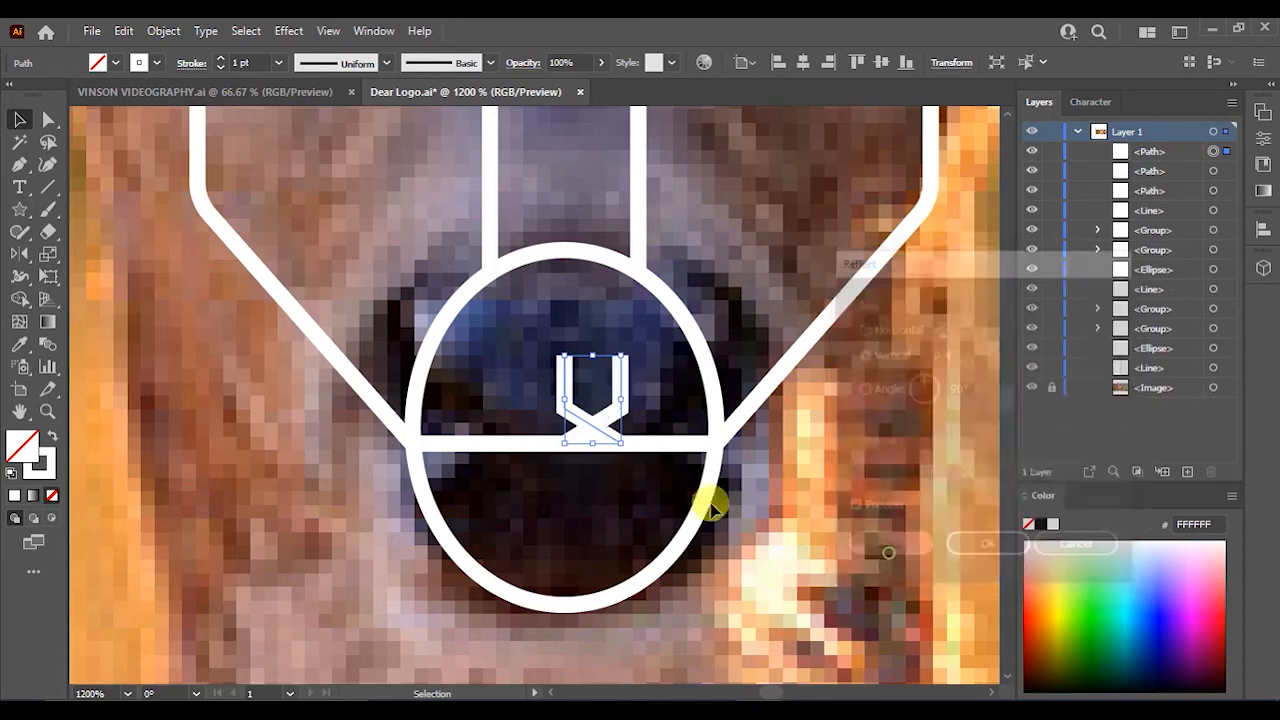
- Align the reflected copy with the original and move the V shape up inside the nose
scroll(590, 425, "up", 5)
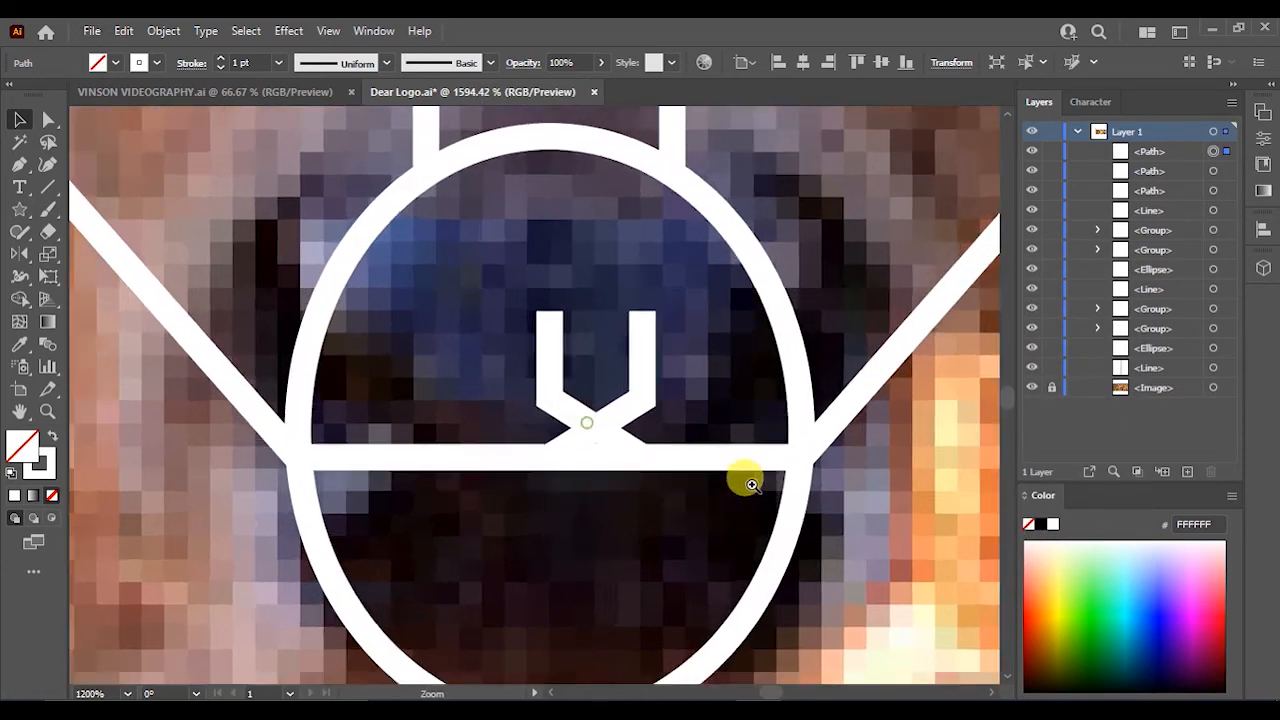
left_click_drag(628, 455, 480, 450)
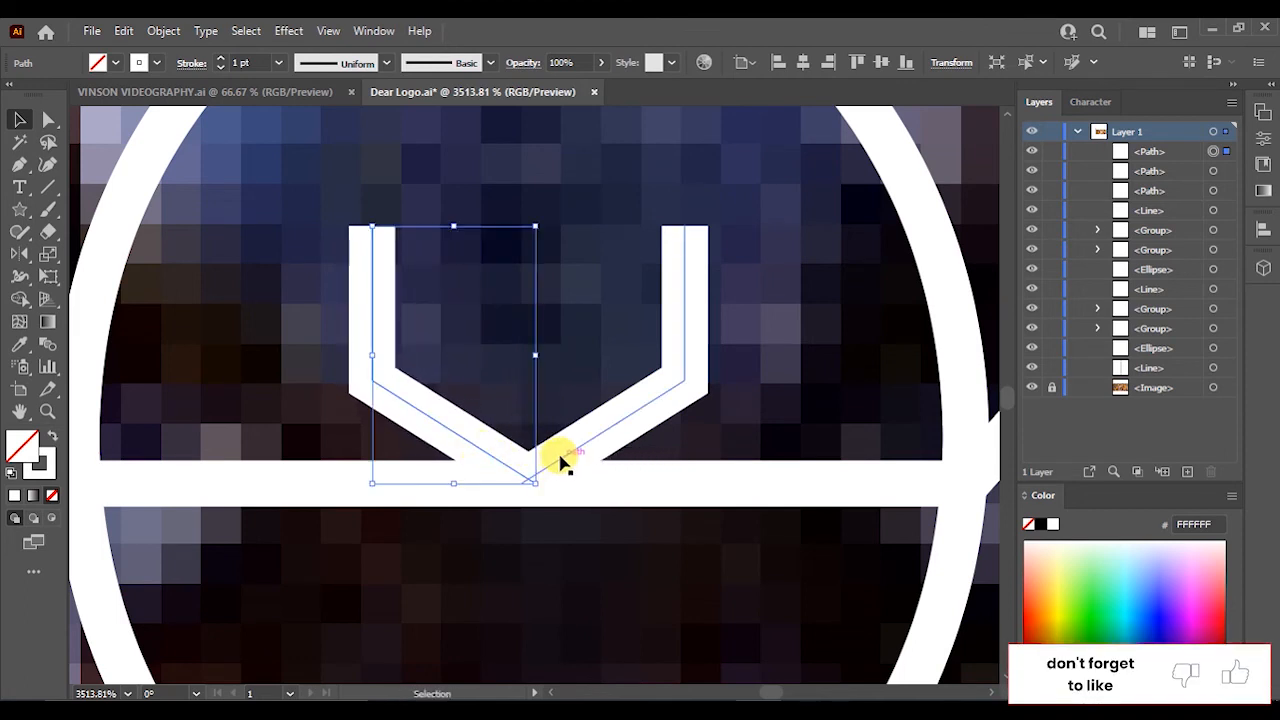
left_click(558, 452, "shift")
mouse_move(560, 456)
left_mouse_down()
mouse_move(554, 390)
mouse_move(571, 423)
left_mouse_up()
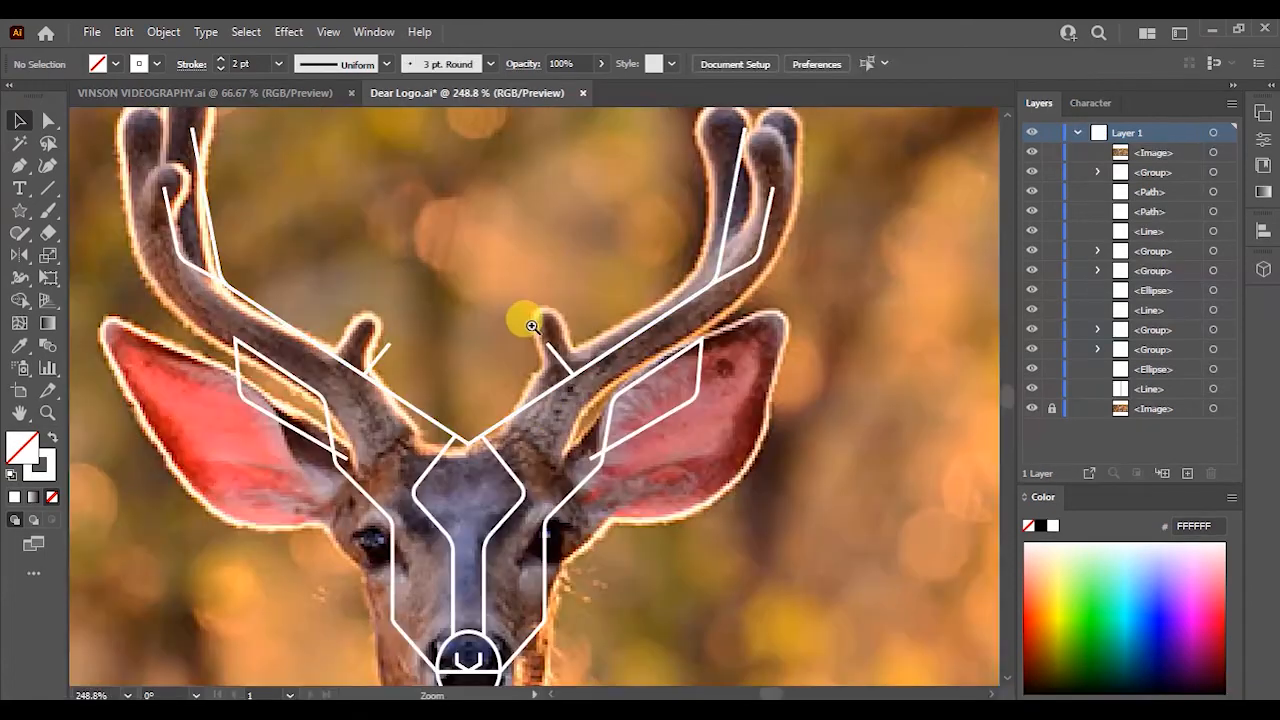
mouse_move(520, 314)
left_mouse_down()
mouse_move(714, 471)
mouse_move(921, 562)
mouse_move(852, 535)
mouse_move(539, 257)
left_mouse_up()
left_click_drag(738, 407, 429, 284)
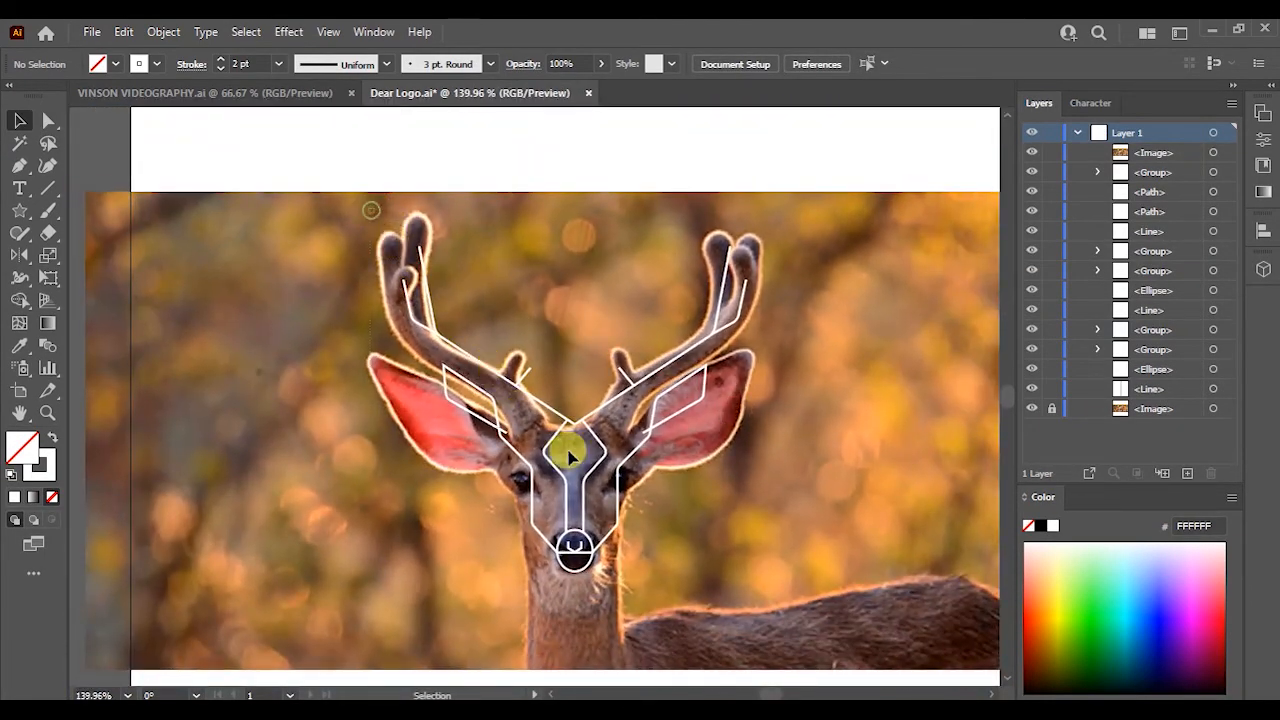
- Select all the line art and set its stroke weight to 2 pt with round caps
left_click_drag(784, 606, 784, 606)
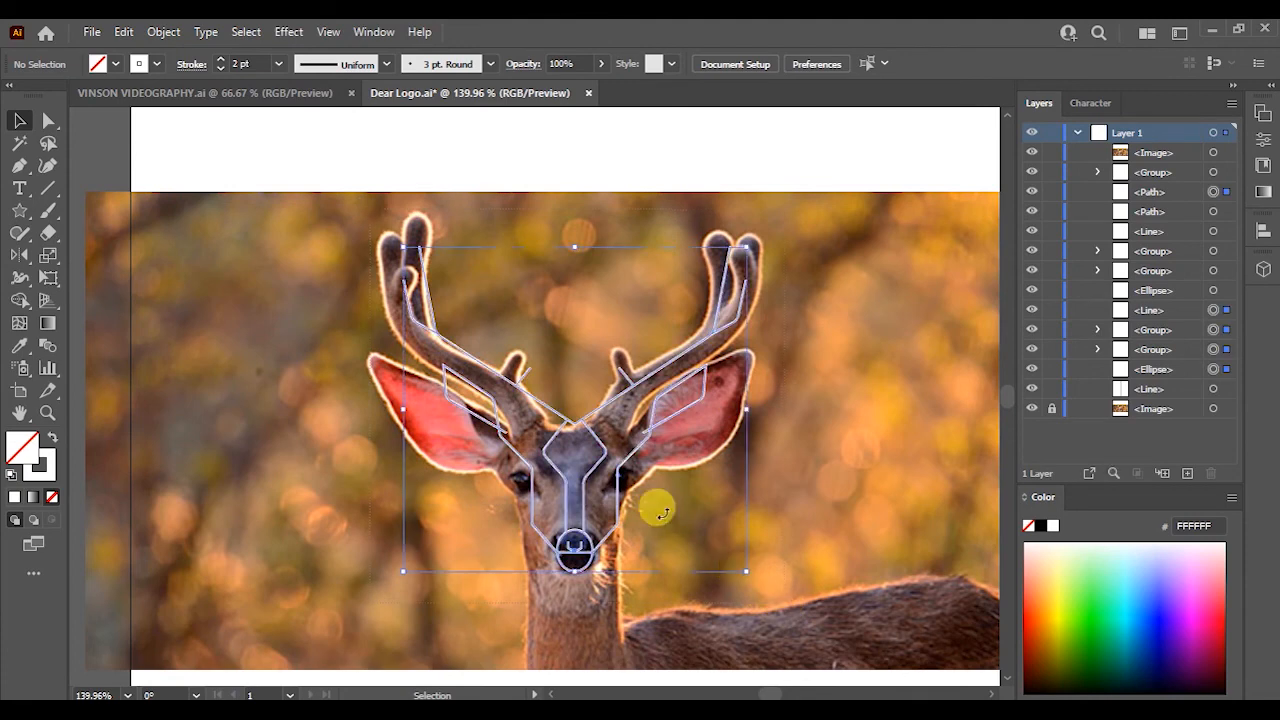
left_click(223, 64)
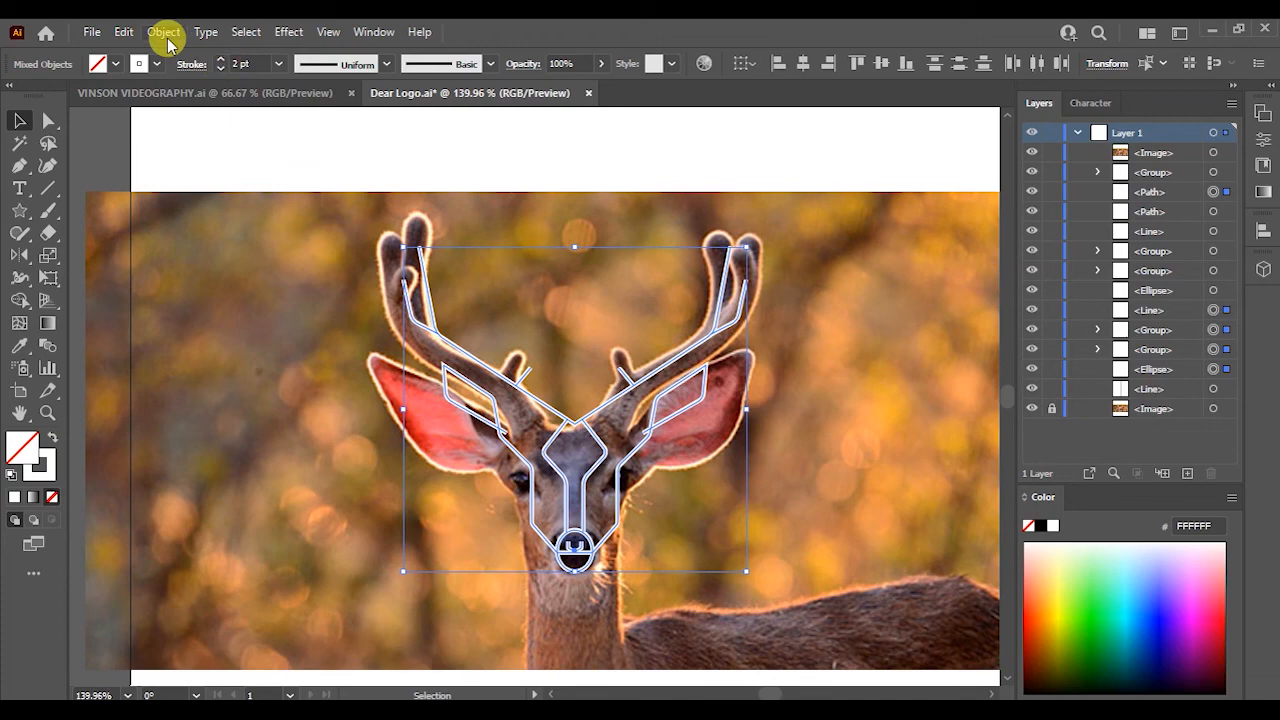
left_click(191, 64)
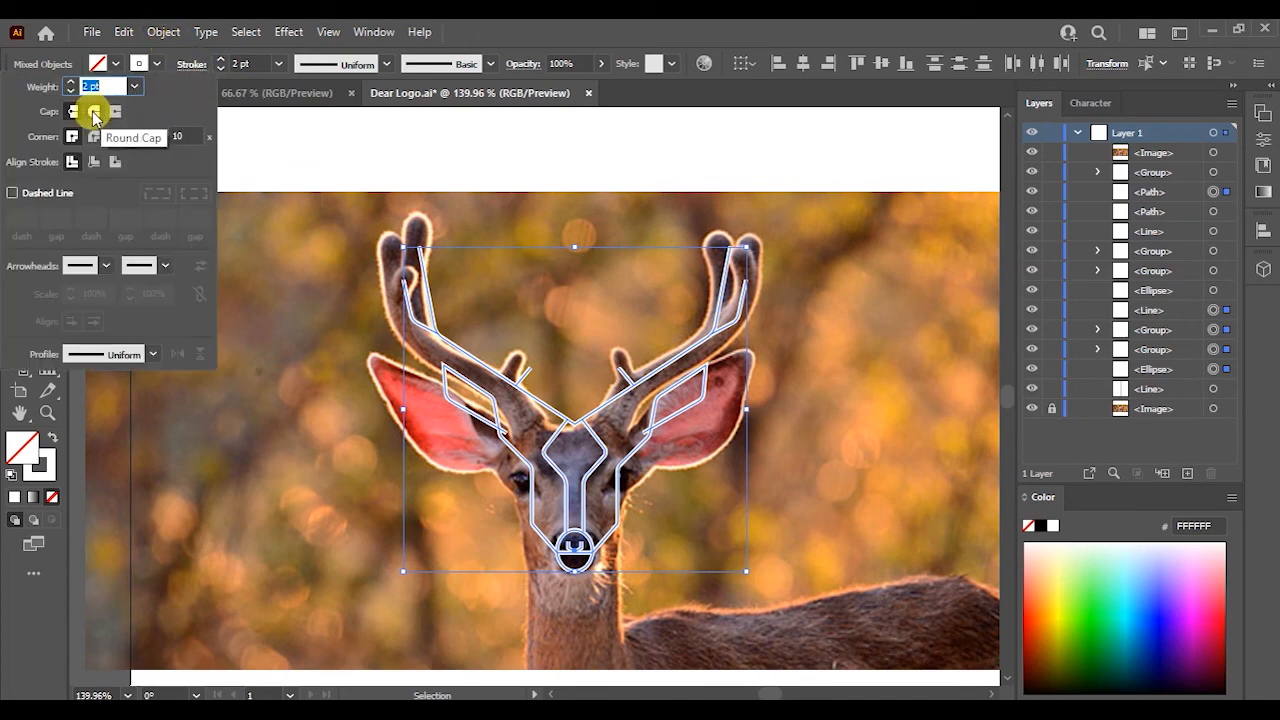
left_click(94, 114)
- Zoom into an antler tip and reapply round caps to the selected strokes
mouse_move(413, 244)
left_mouse_down()
mouse_move(542, 372)
mouse_move(420, 291)
left_mouse_up()
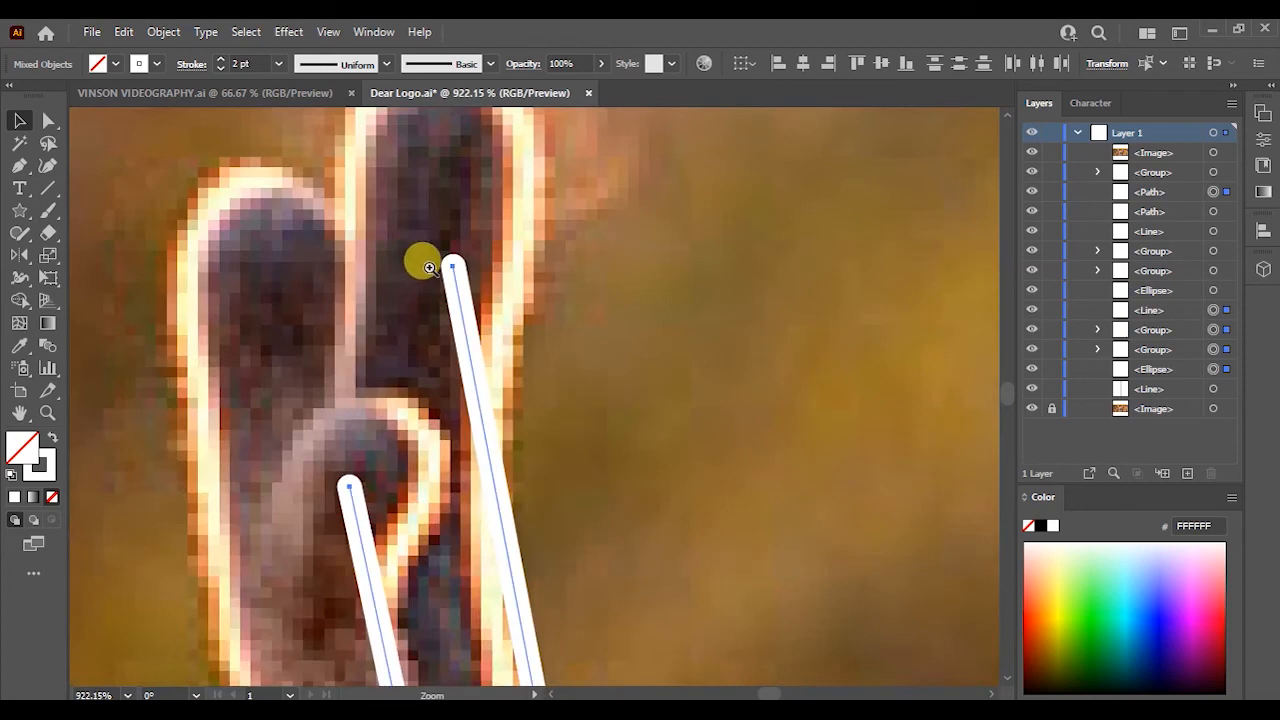
left_click_drag(417, 229, 543, 343)
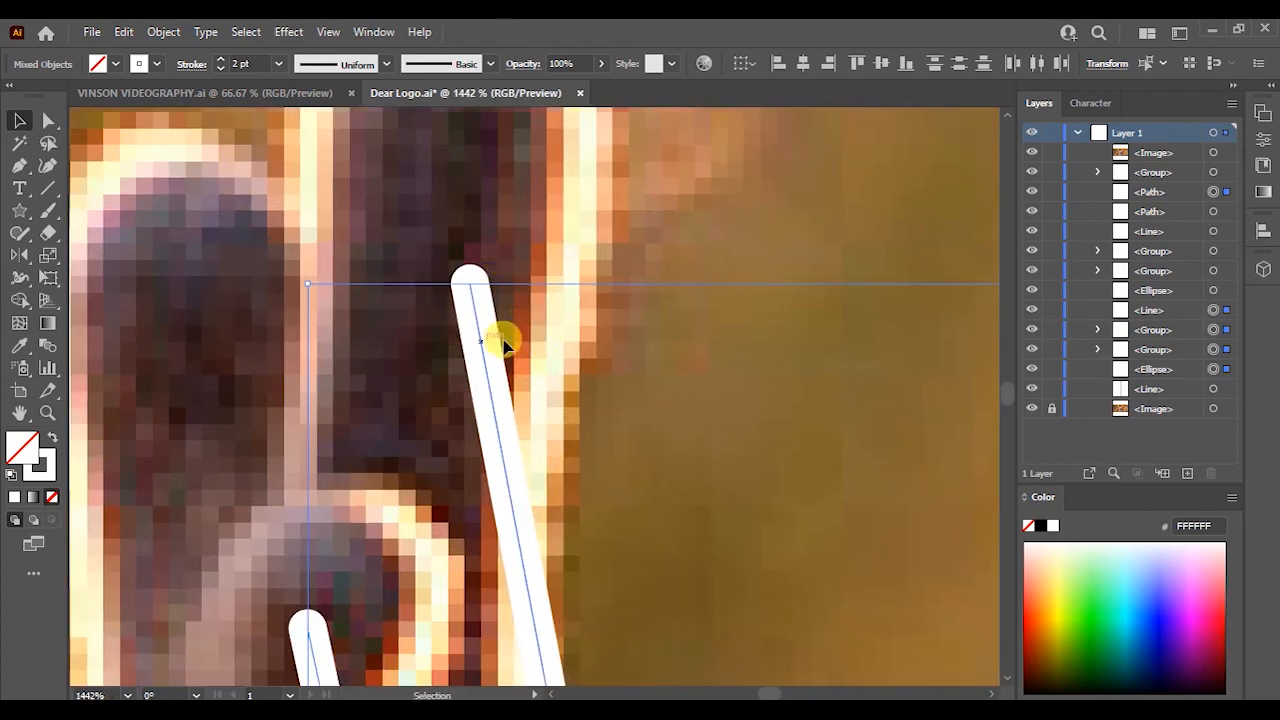
left_click(189, 65)
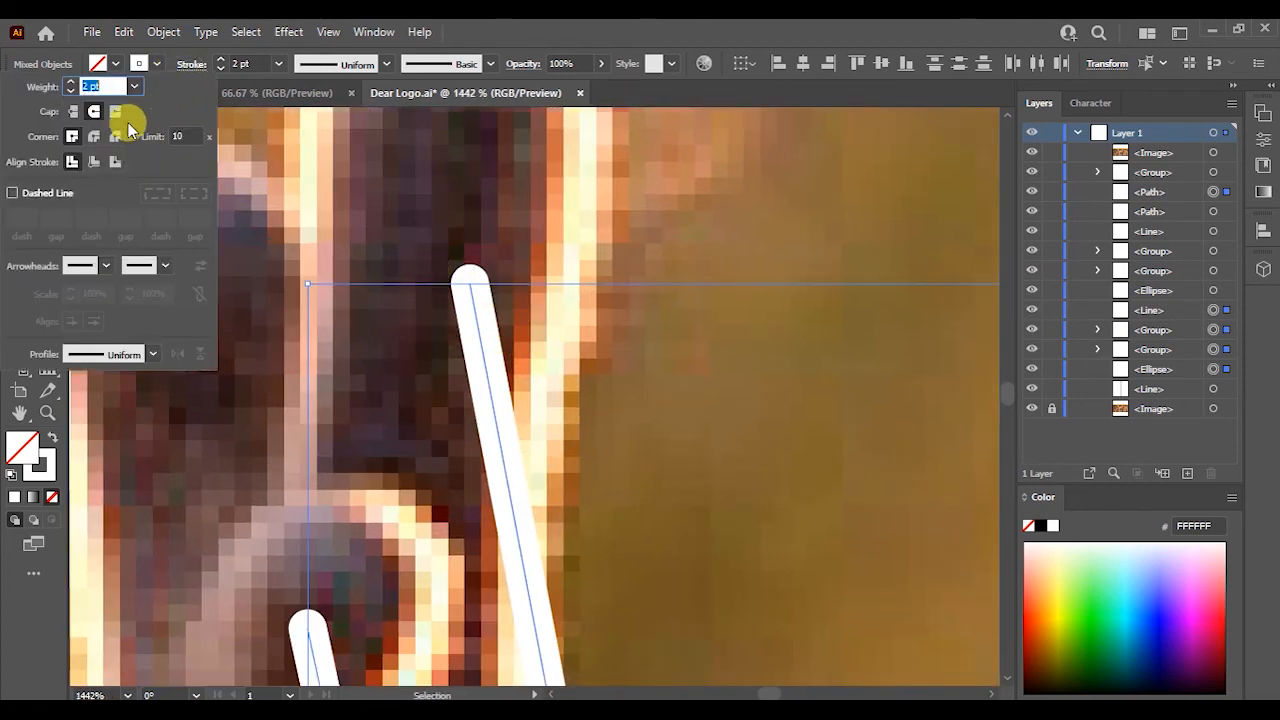
left_click(73, 114)
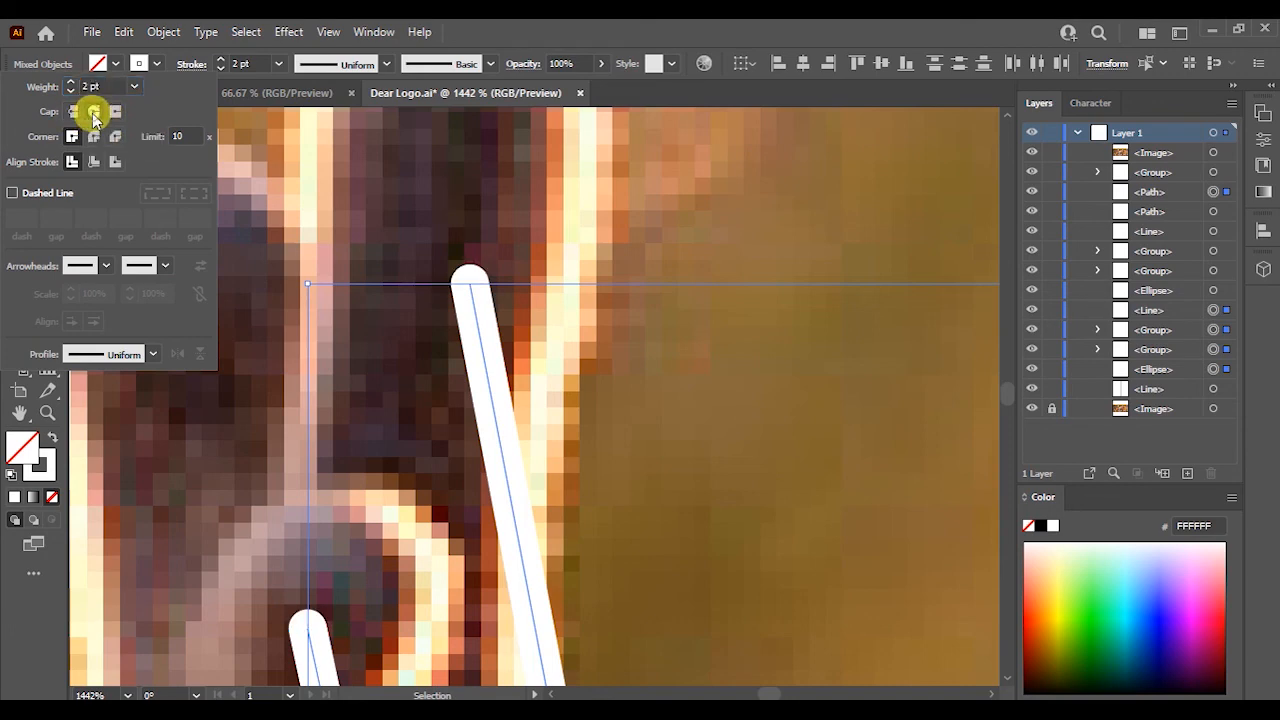